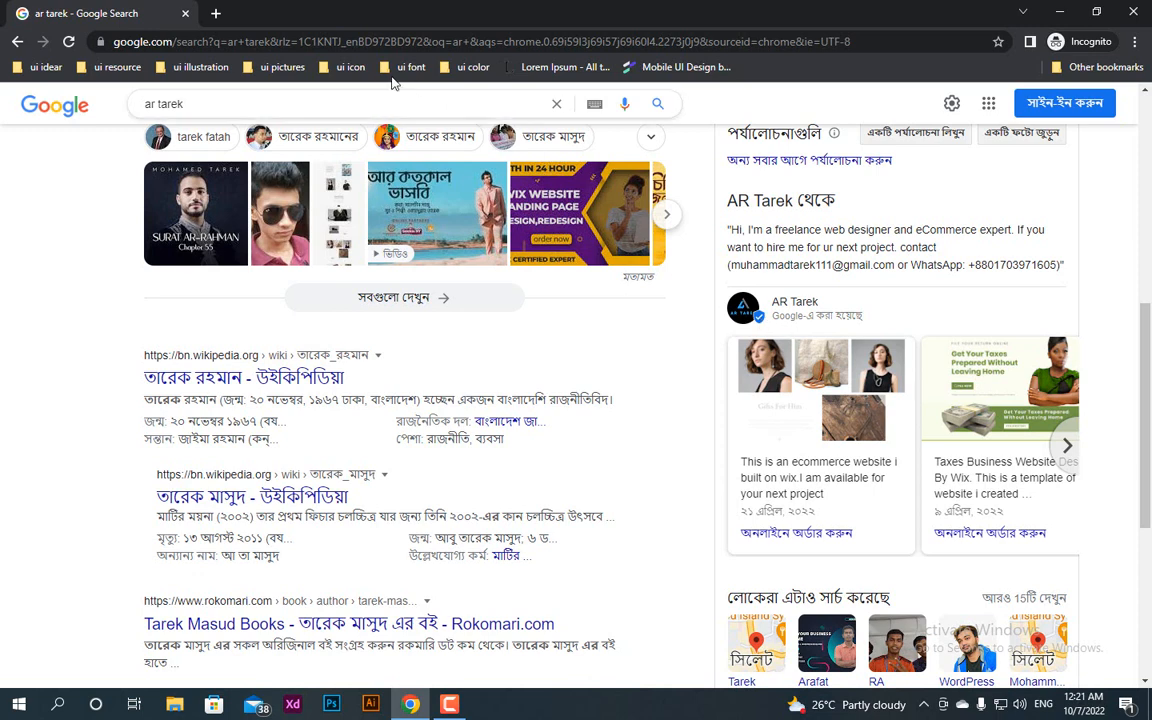
Step: Search Google for 'business with google' and open the 'Google Business Profile - Get Listed on Google' result
left_click(306, 41)
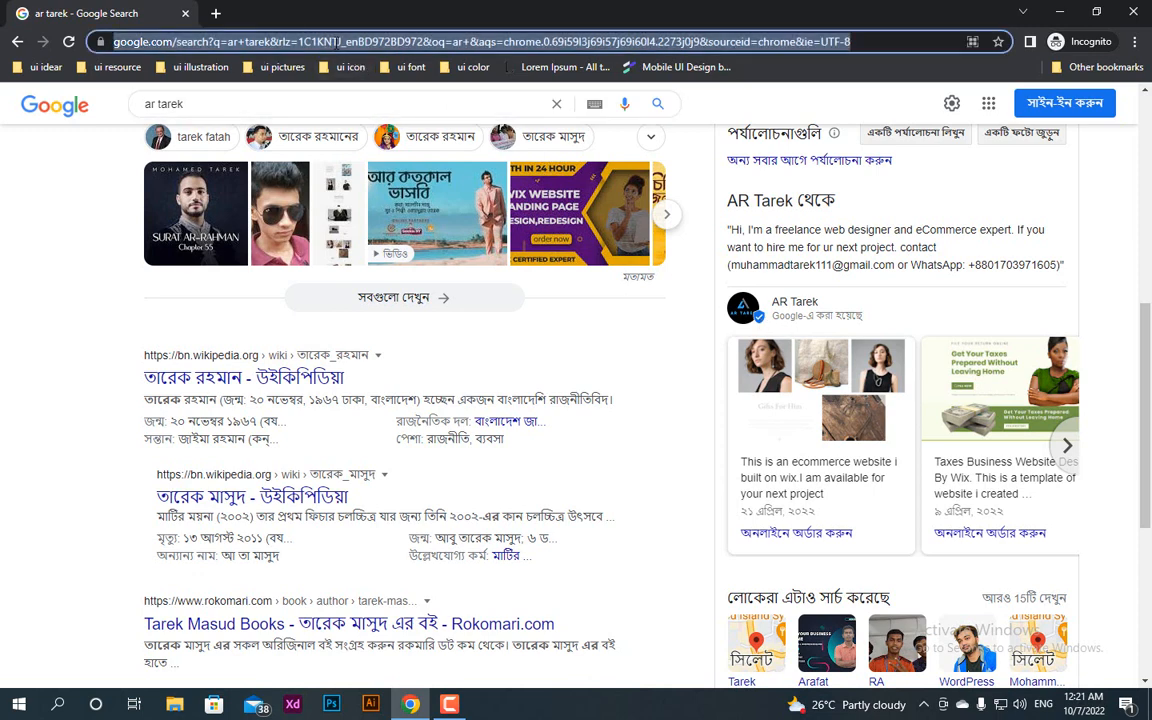
type("bus")
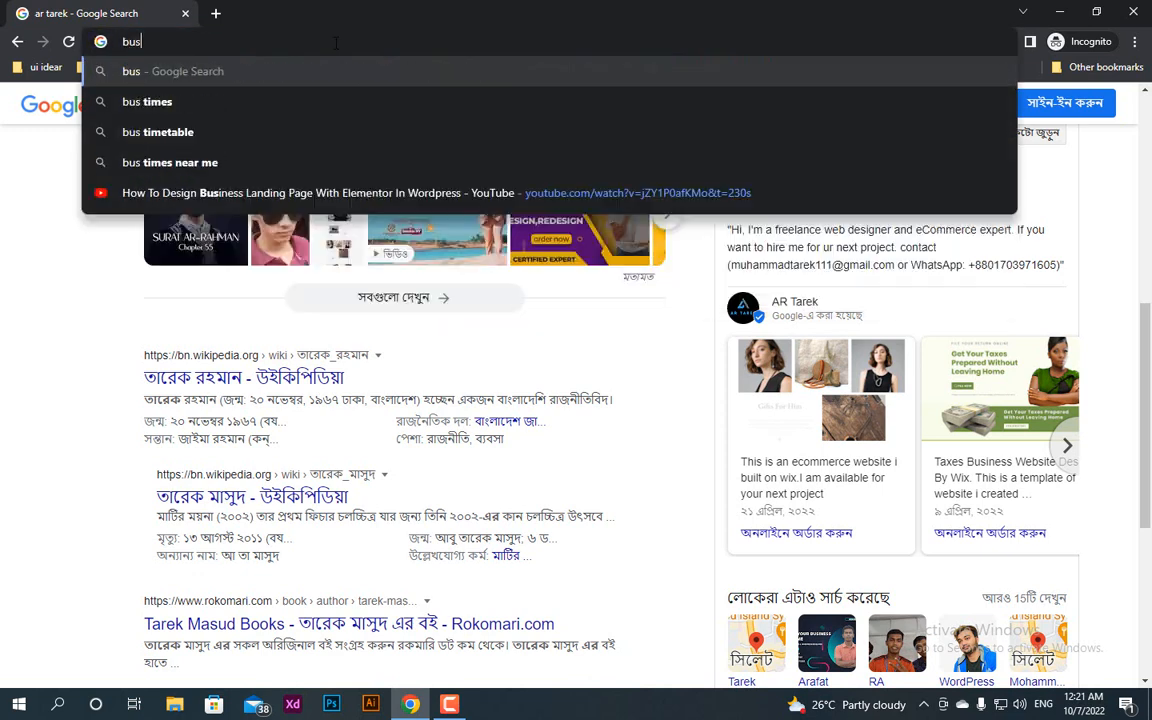
type("iness with google")
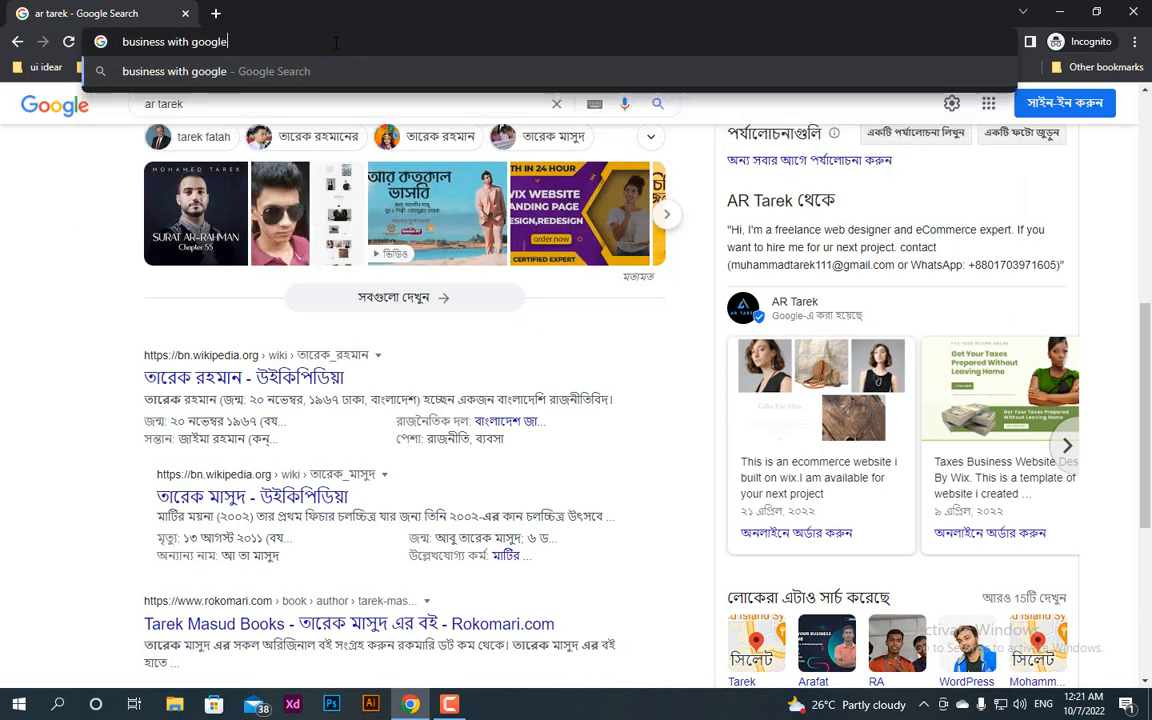
key("Return")
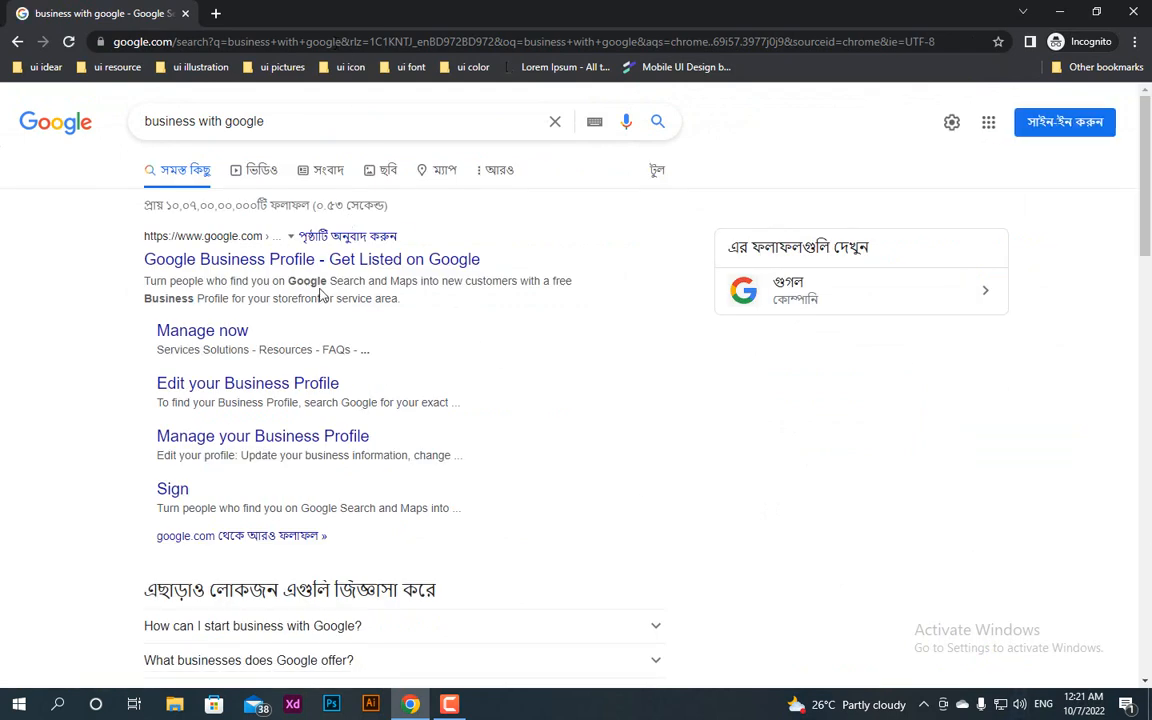
left_click(318, 262)
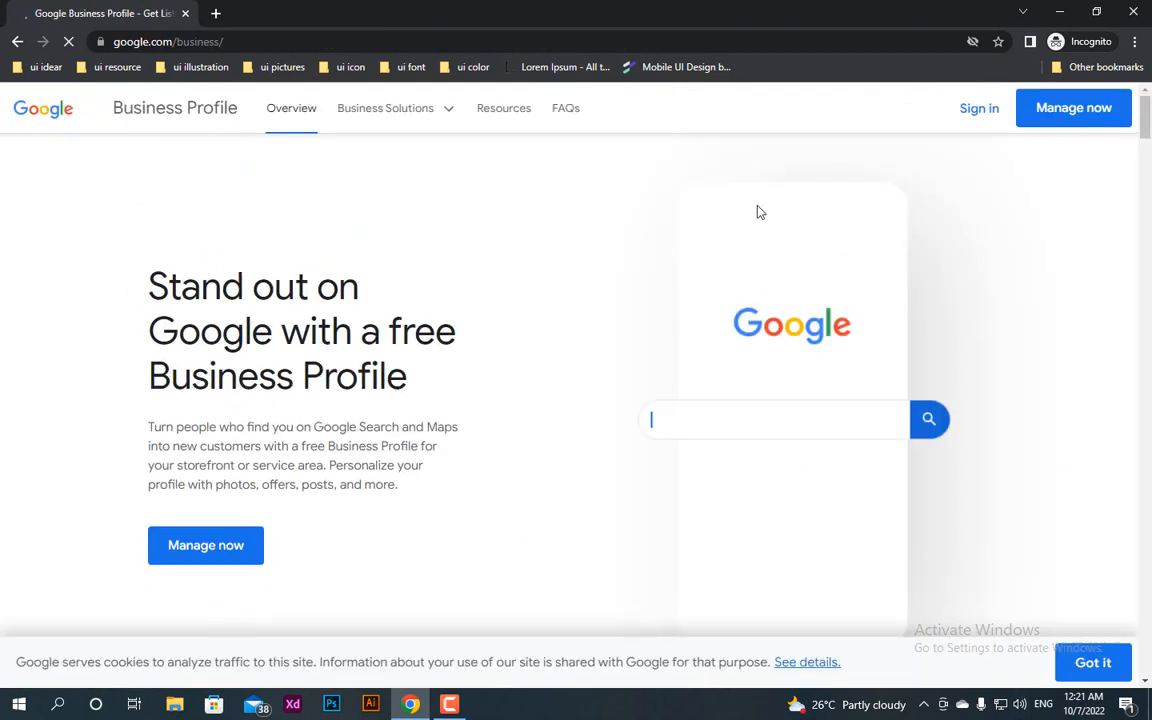
Step: Sign in with the account's e-mail and password, then skip the extra account-details prompt
left_click(979, 108)
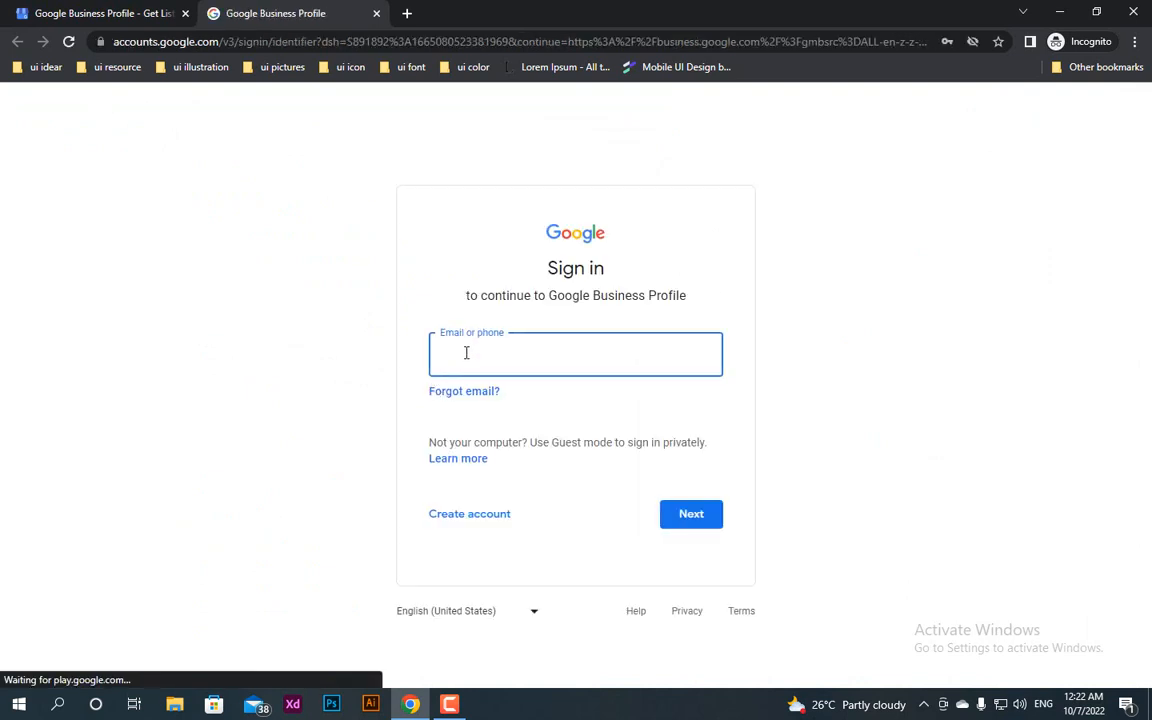
left_click(466, 352)
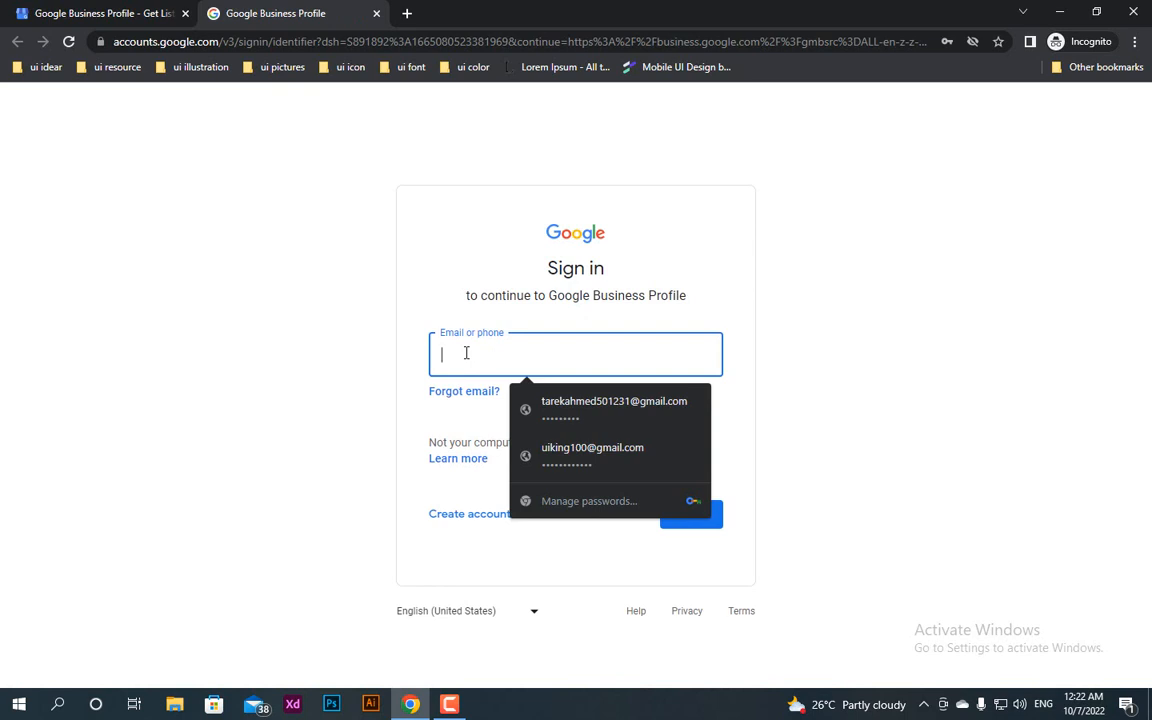
key("ctrl+v")
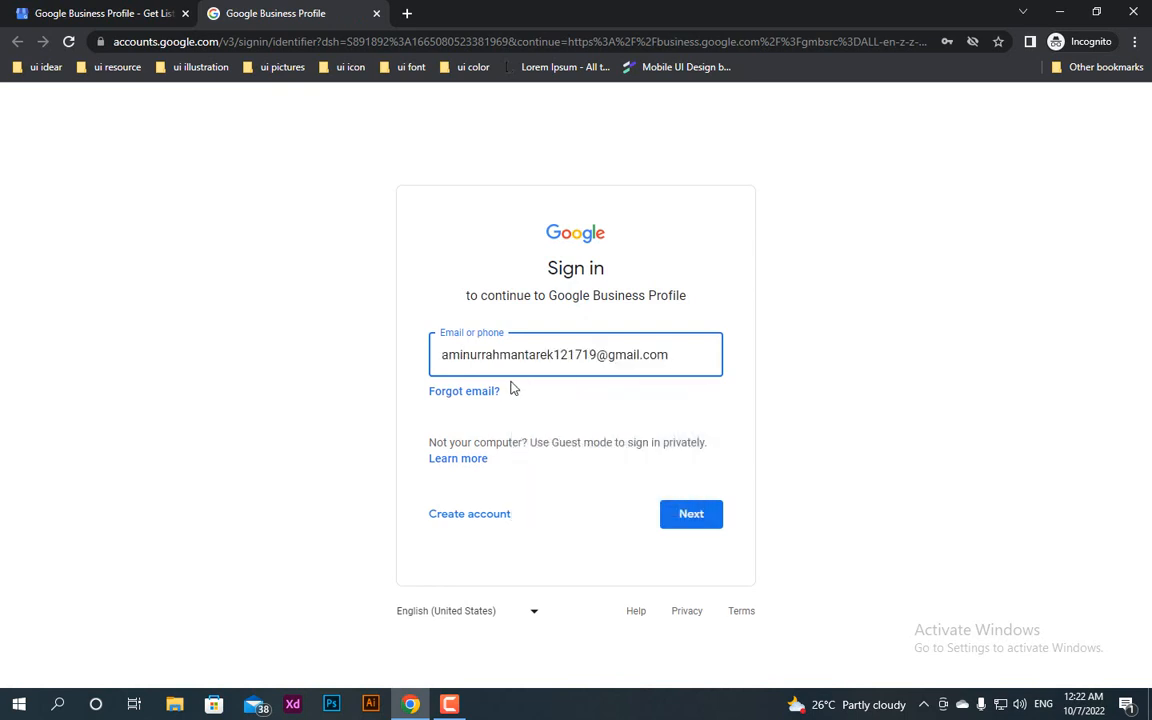
left_click(690, 512)
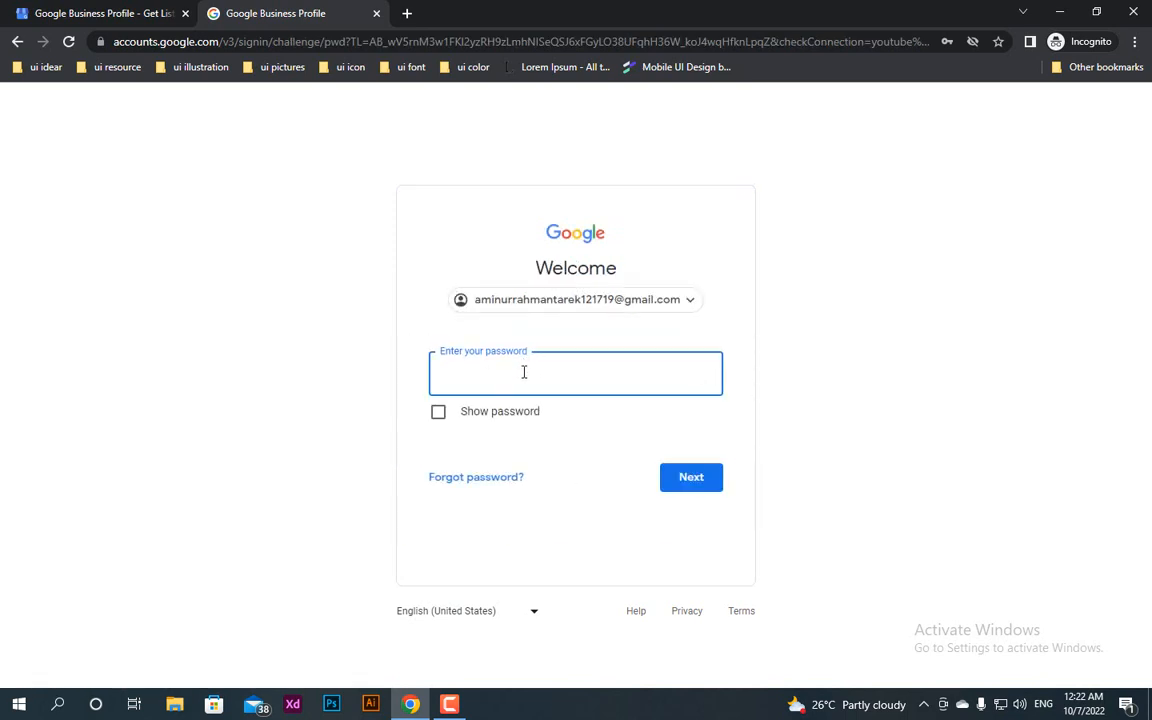
left_click(523, 372)
type("••••")
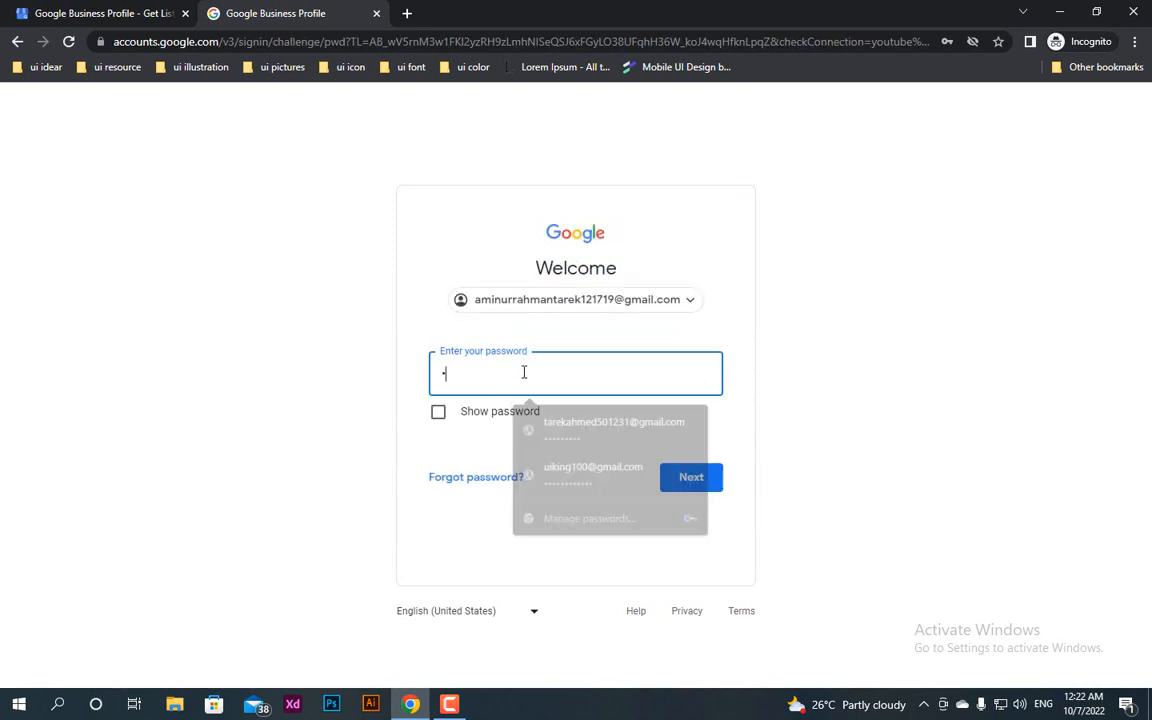
type("•••••••")
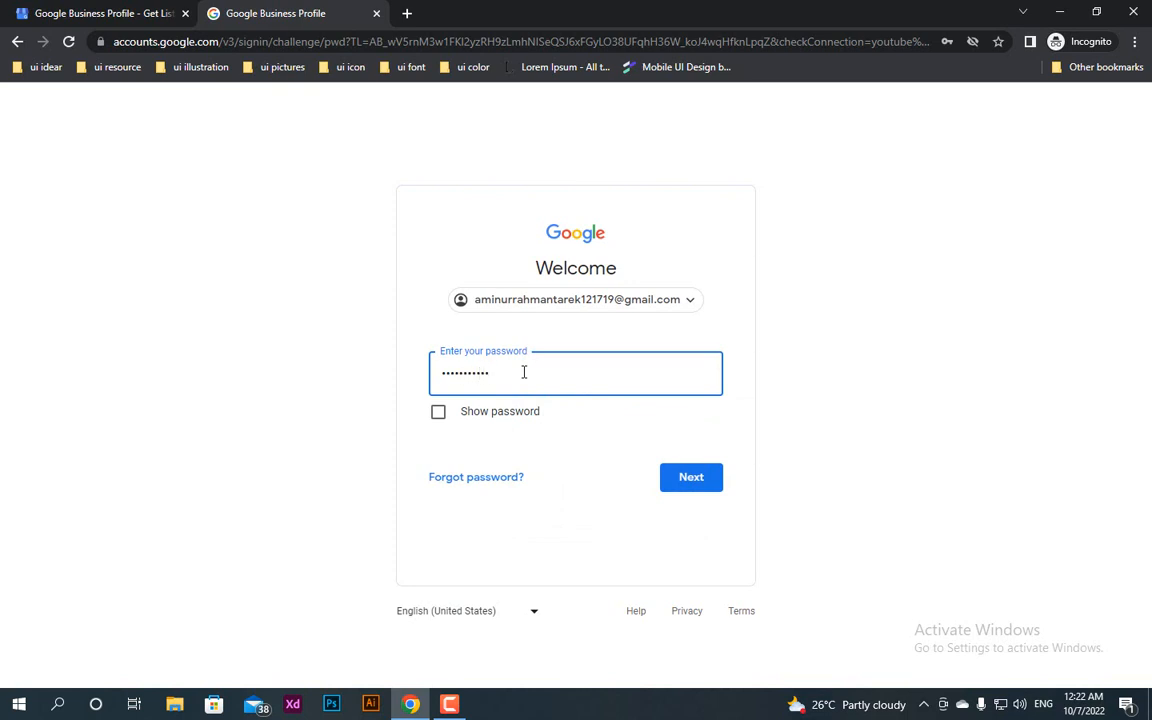
type("••••••")
left_click(704, 490)
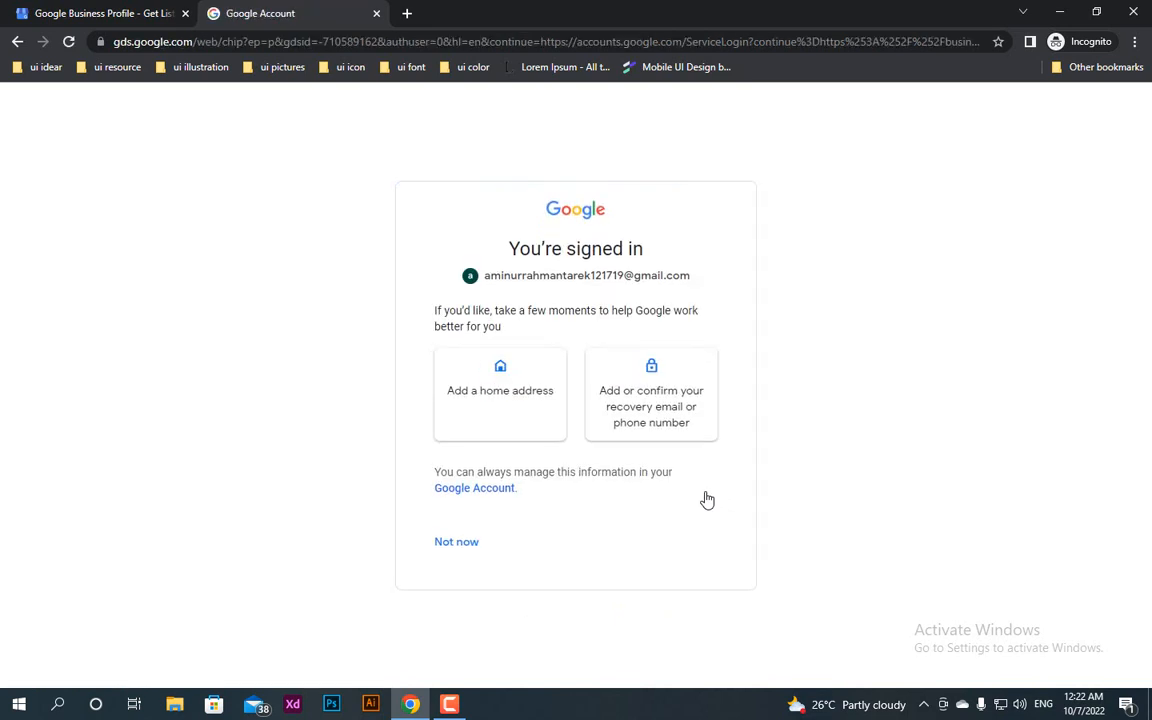
left_click(459, 548)
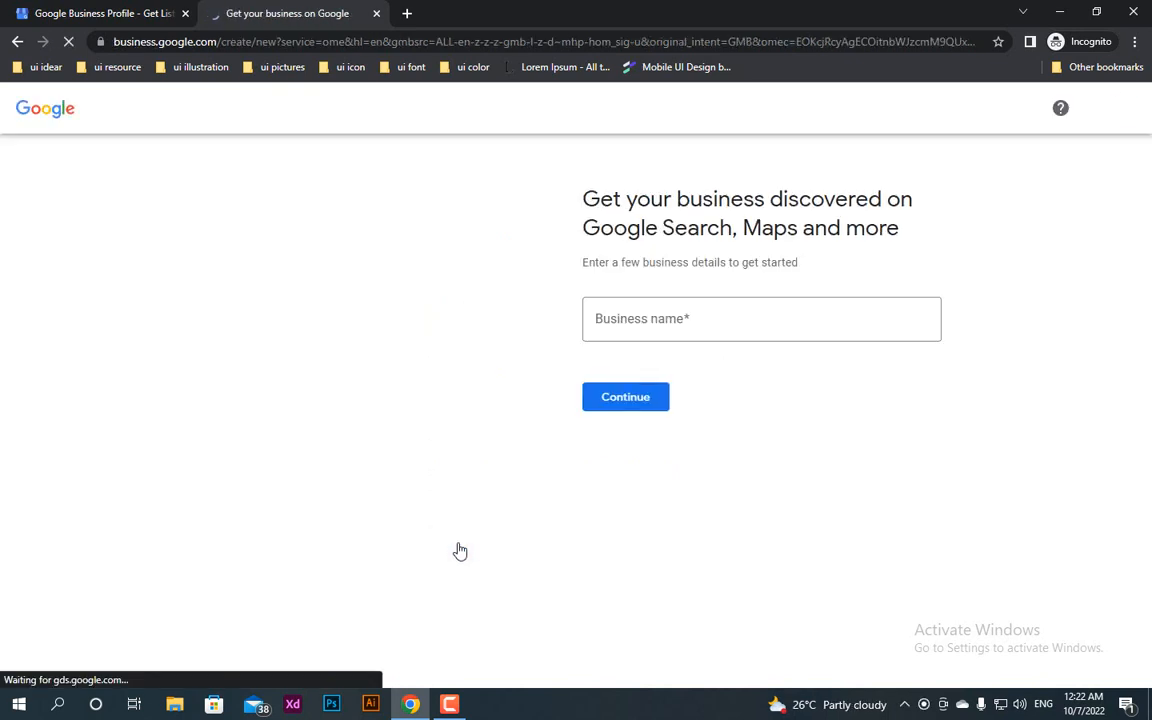
Step: Create a new business under the entered business name and mark it as a service business
left_click(700, 321)
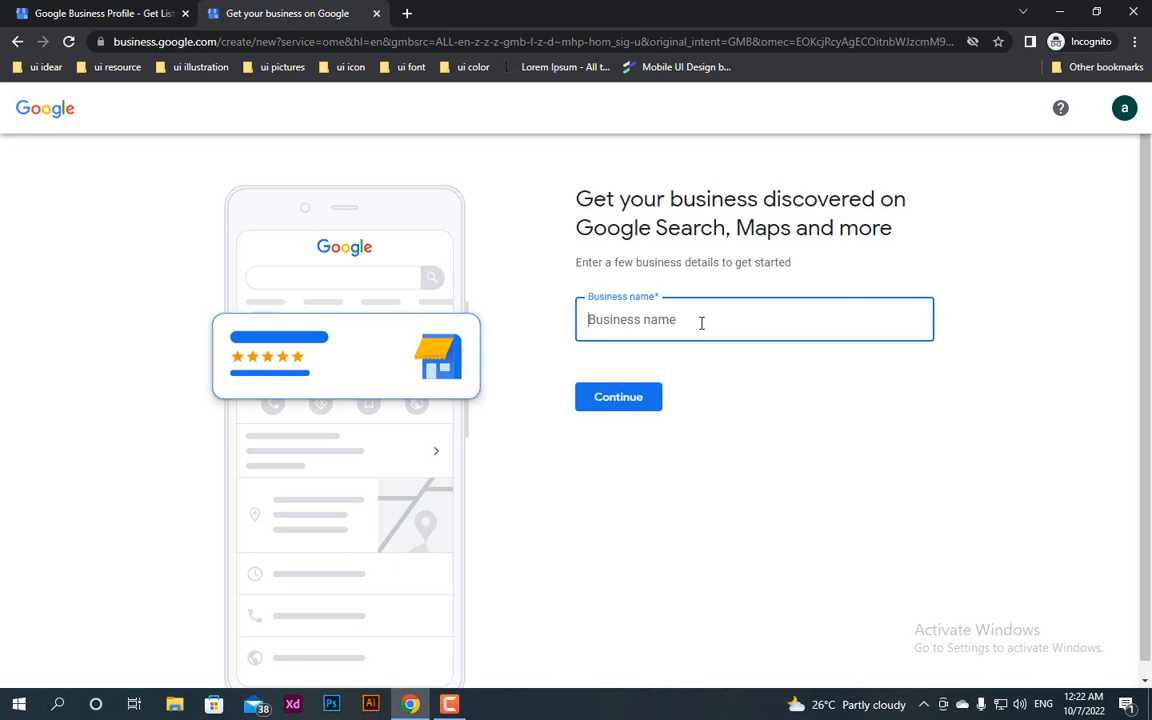
type("Brad")
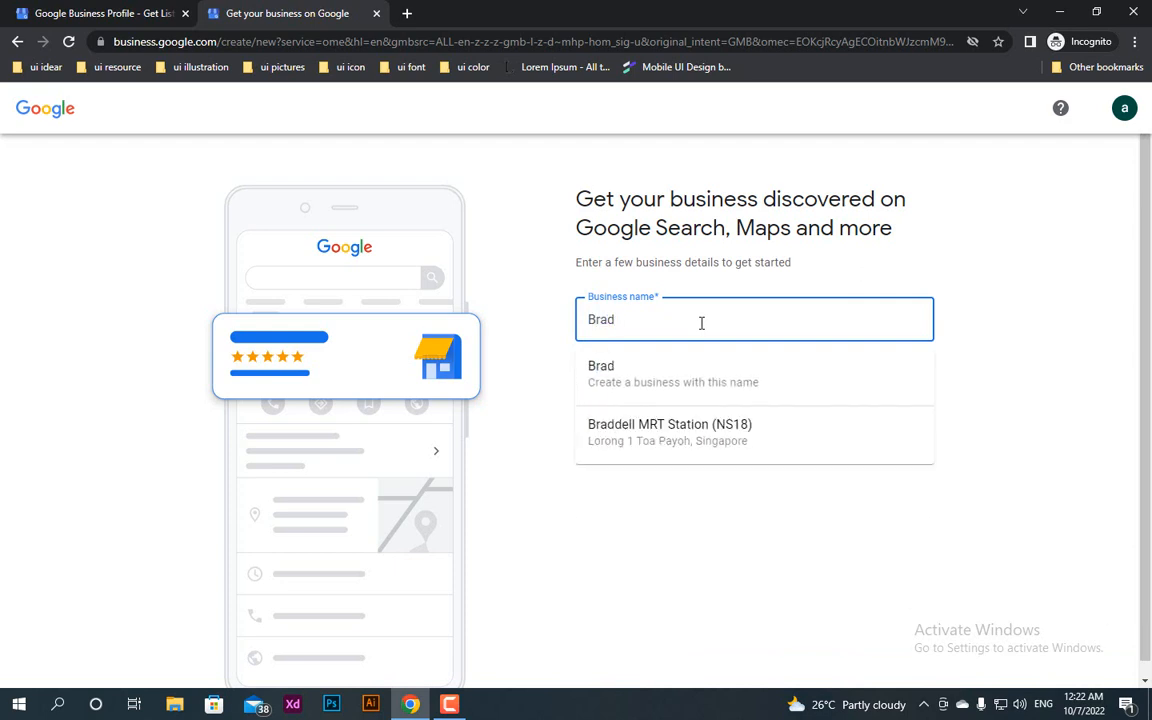
type(" Smith")
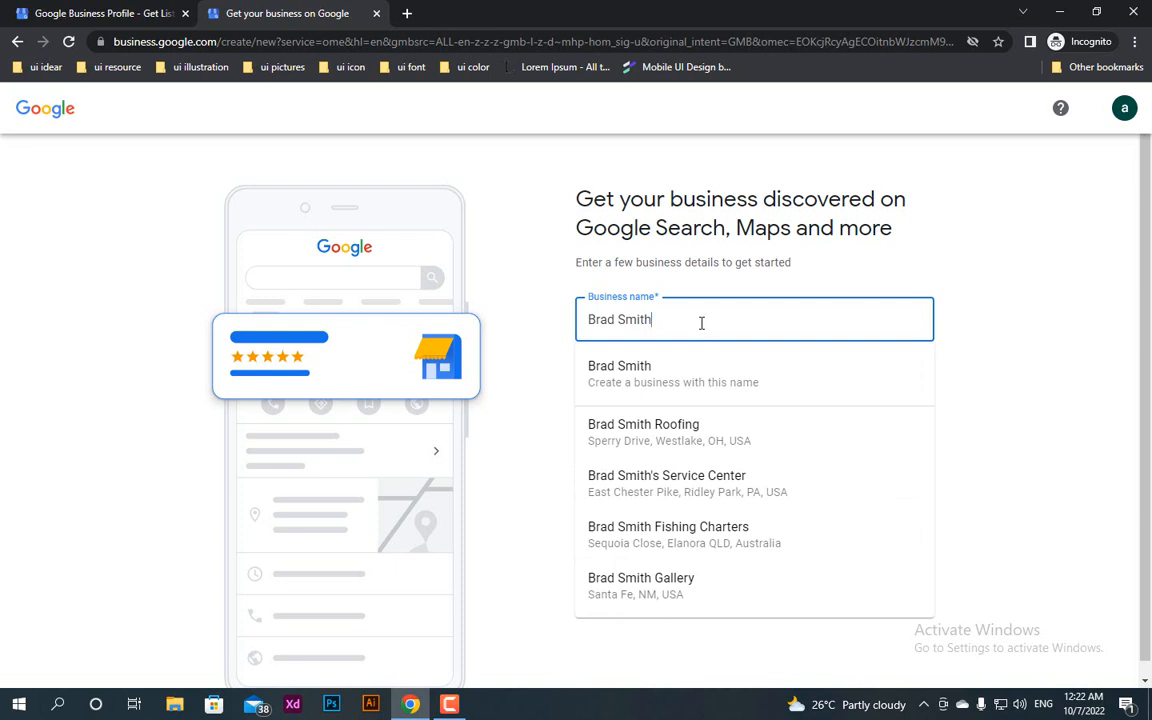
left_click(674, 386)
left_click(645, 400)
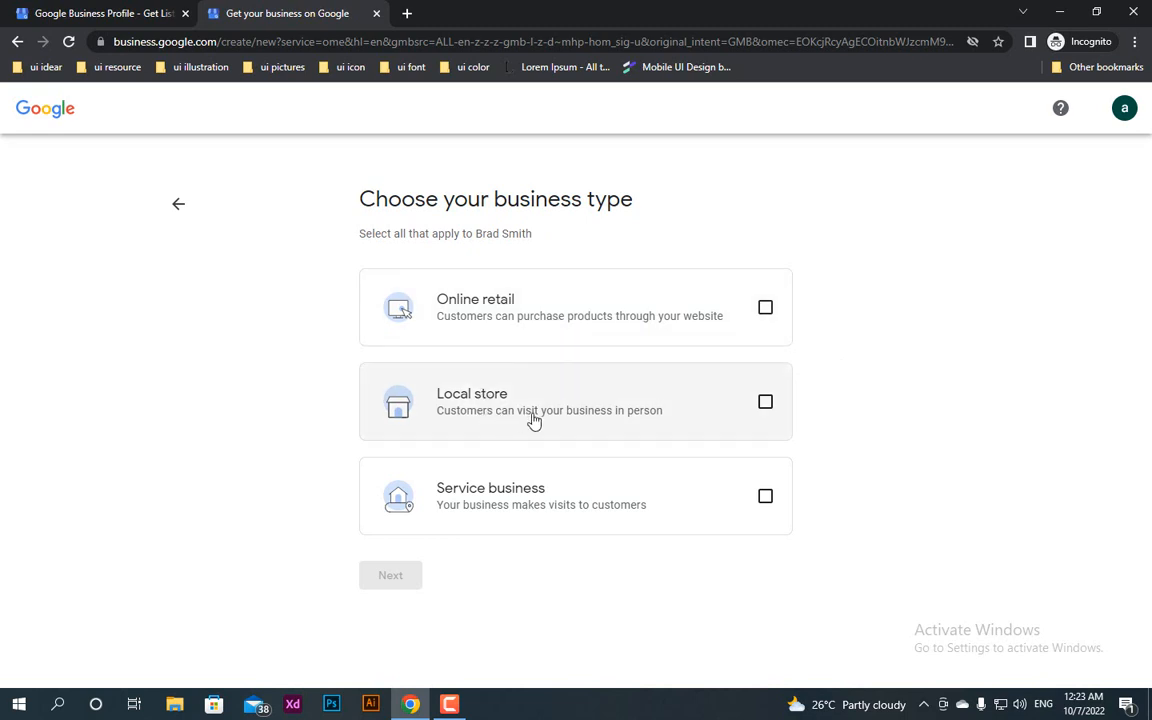
left_click(765, 500)
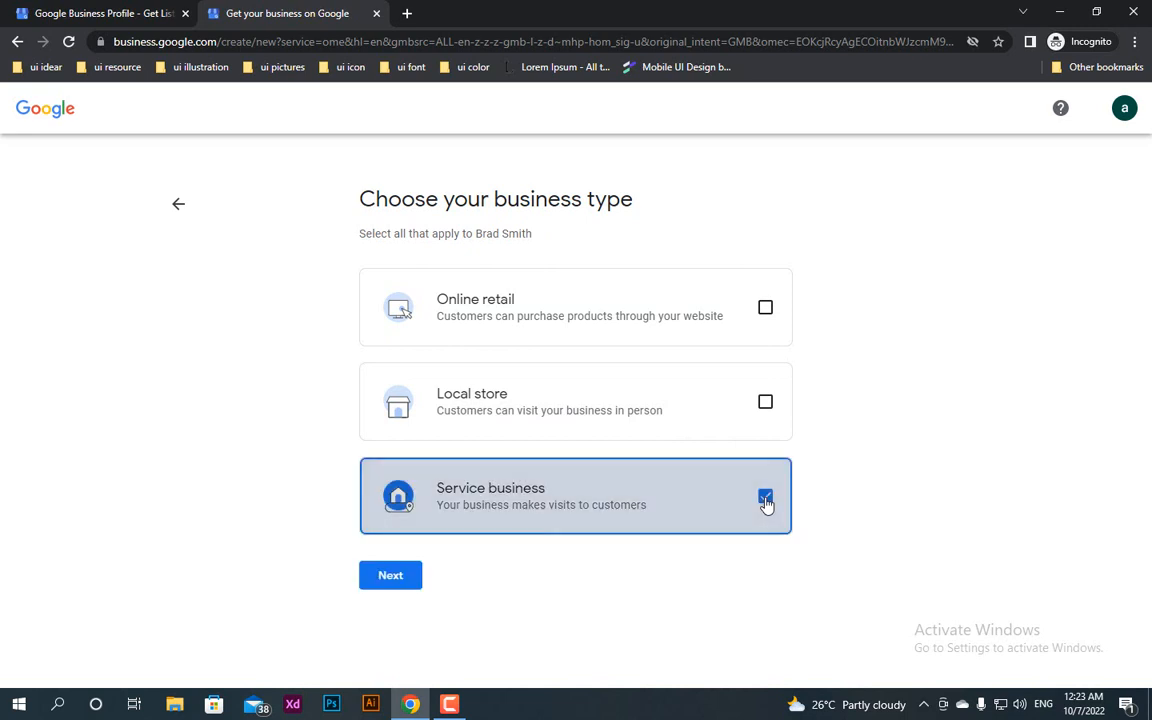
left_click(387, 583)
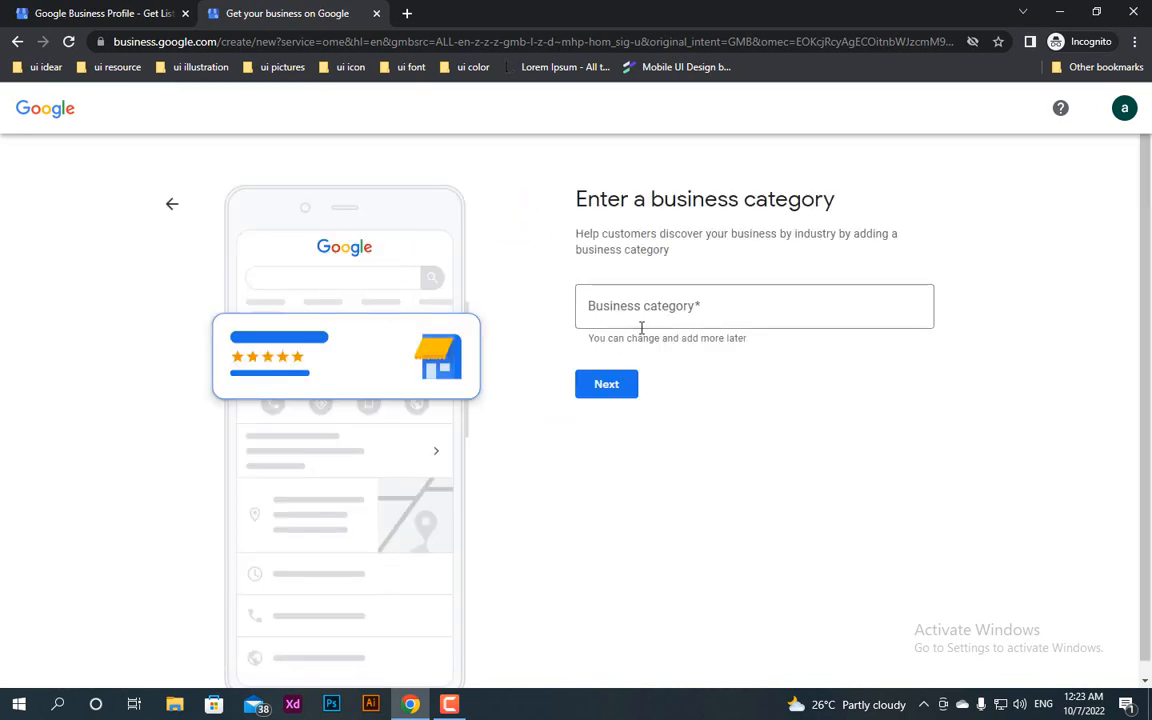
Step: Type 'Service' as the business category and browse the suggestions, picking News service
left_click(645, 320)
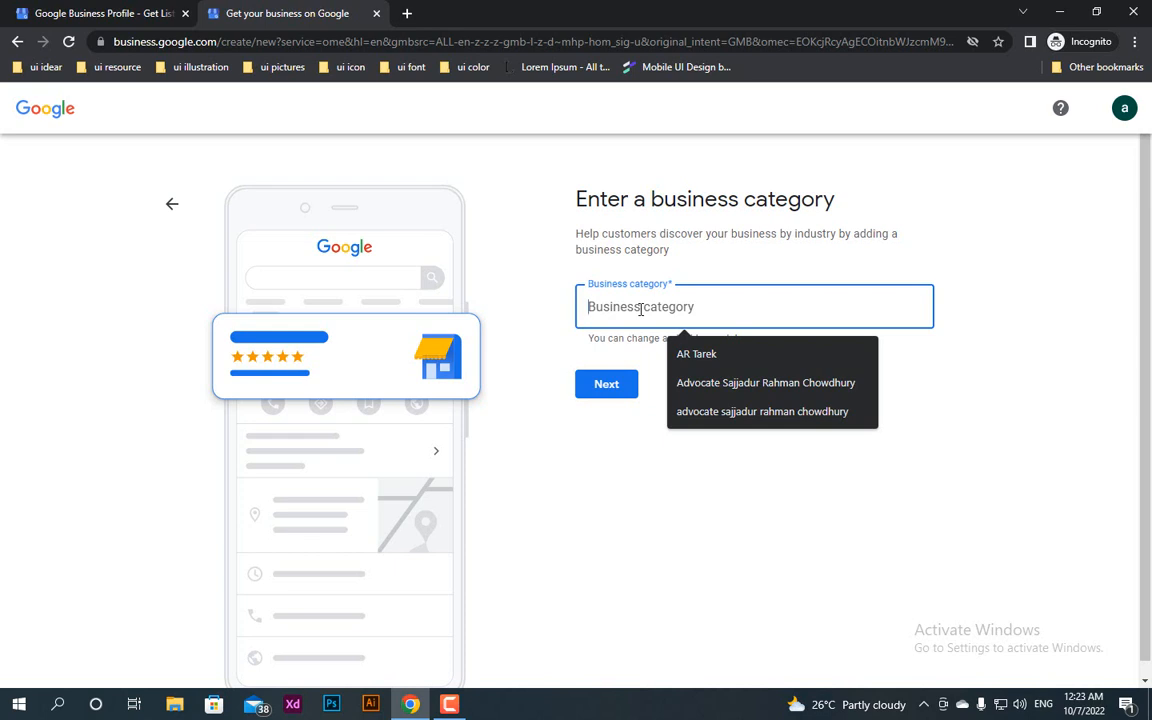
type("Serv")
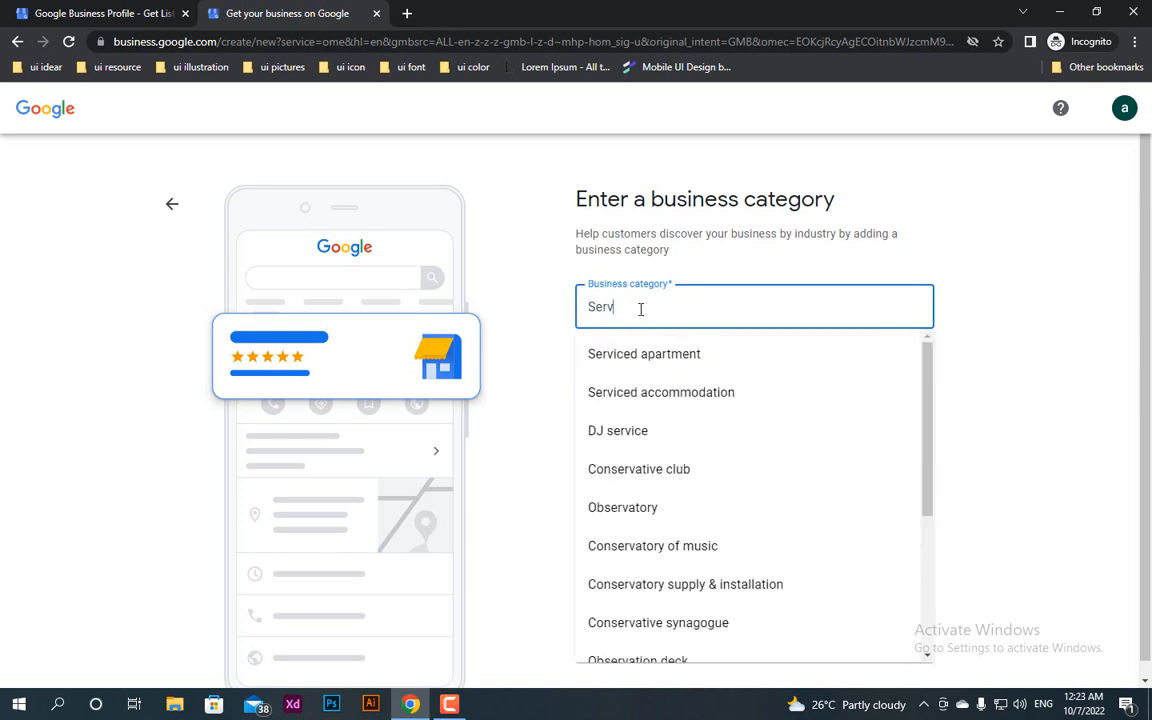
type("ice")
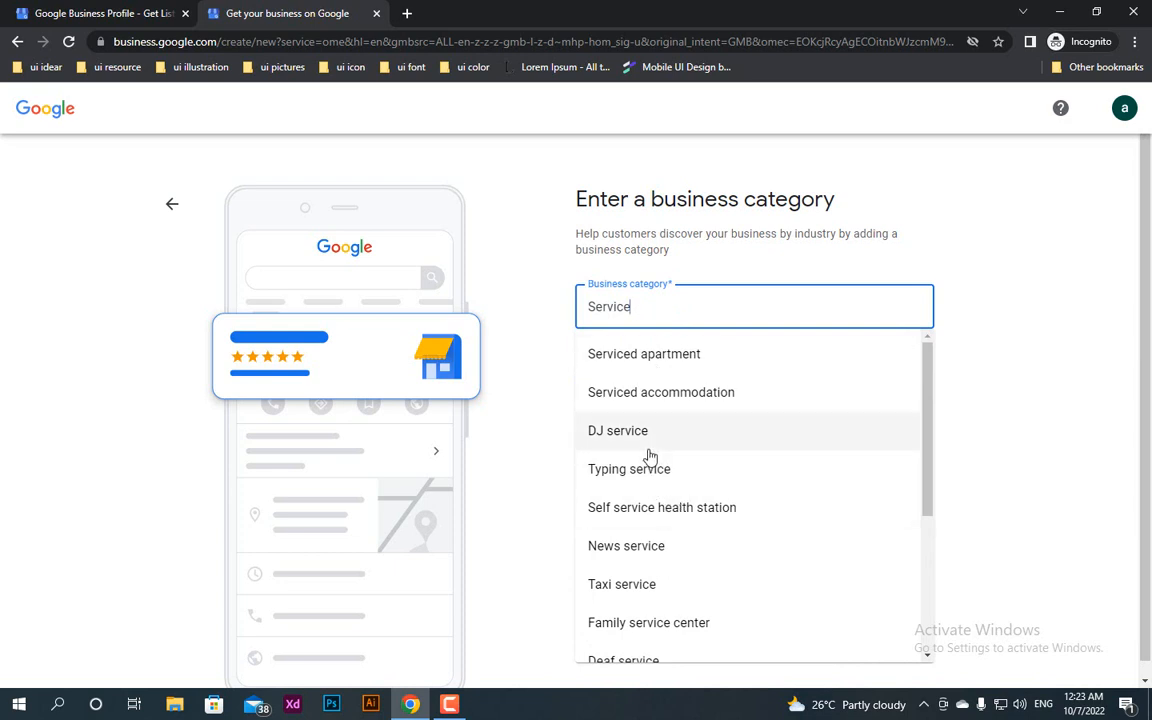
scroll(653, 510, "down", 2)
scroll(653, 535, "down", 2)
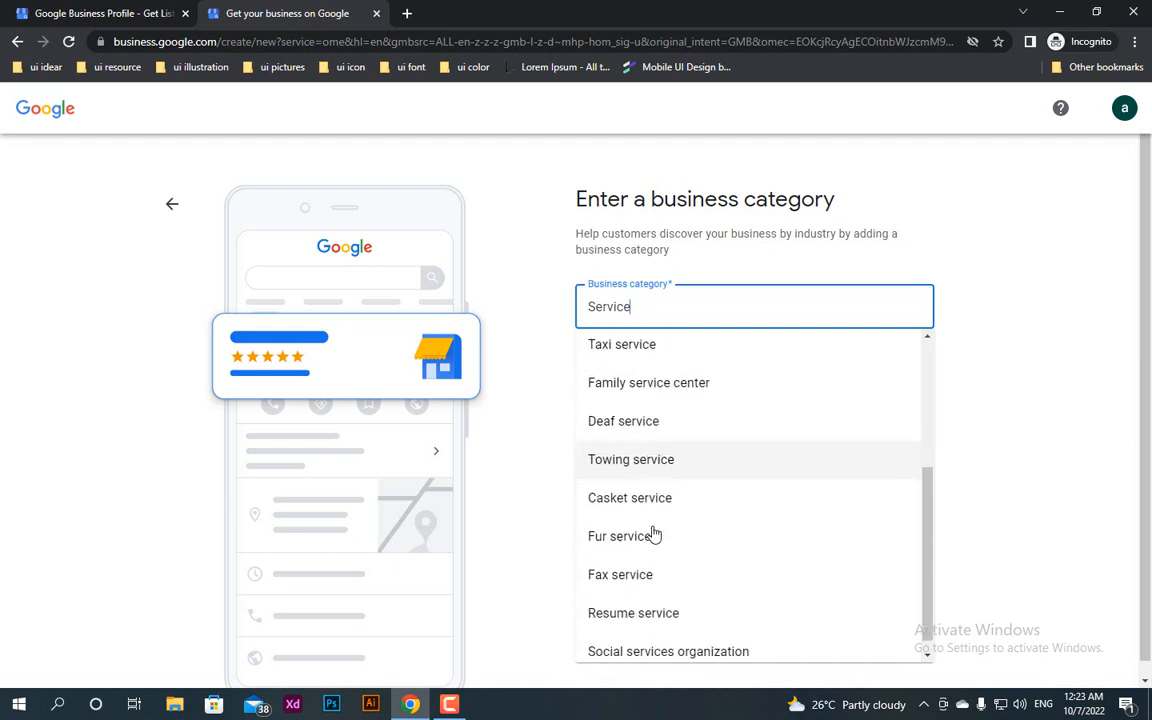
scroll(641, 542, "down", 1)
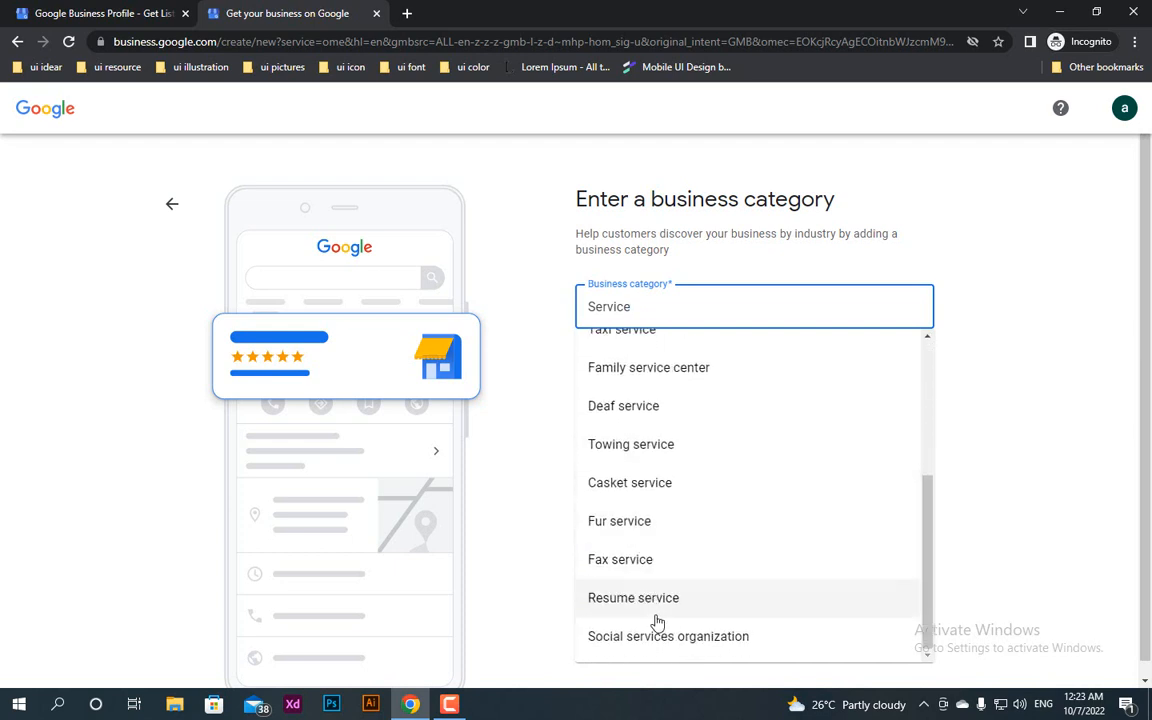
scroll(651, 512, "up", 3)
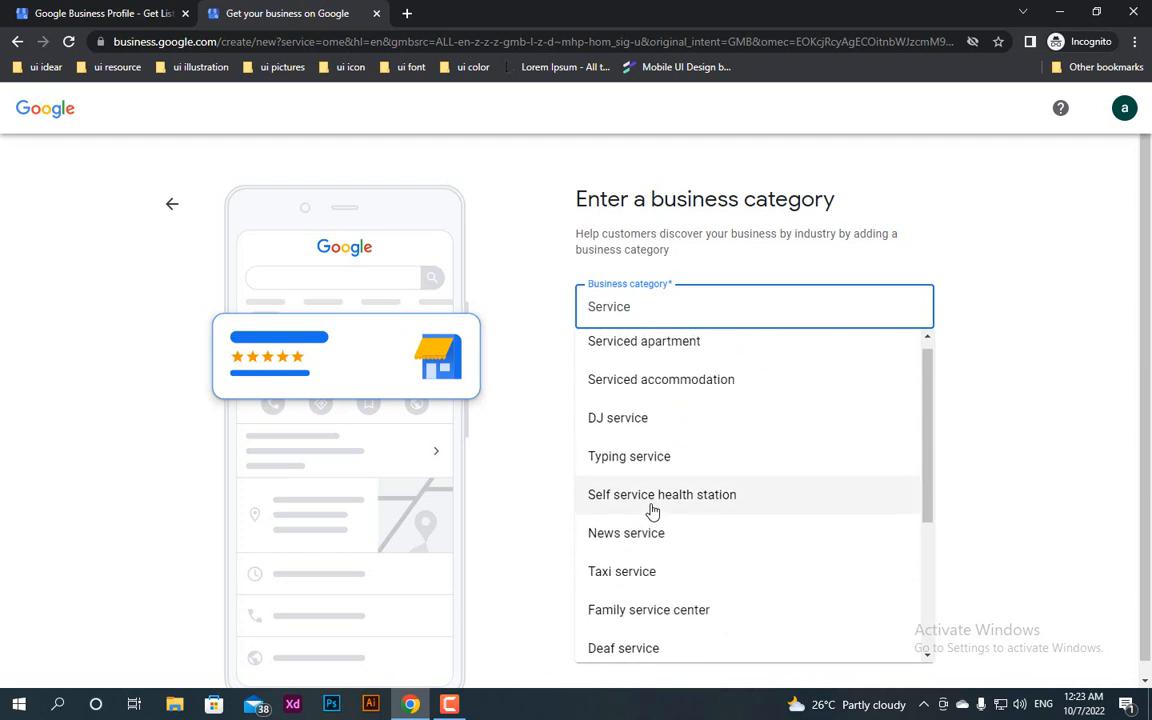
scroll(645, 337, "down", 1)
scroll(722, 517, "down", 2)
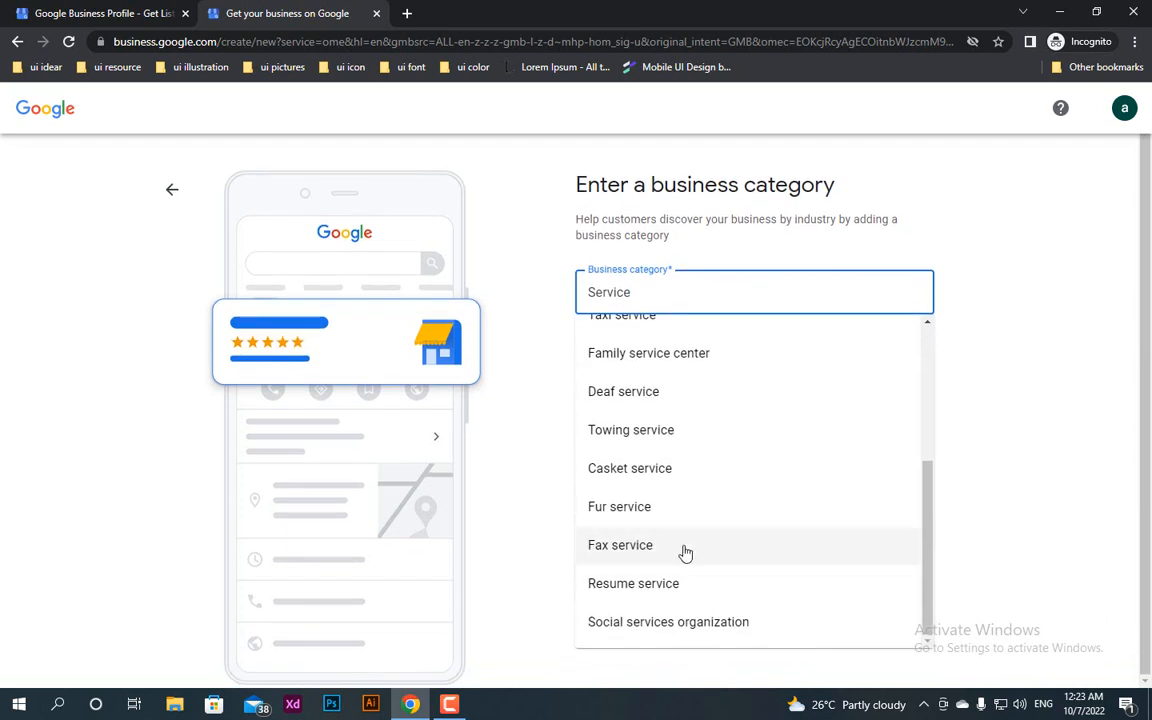
scroll(660, 540, "up", 3)
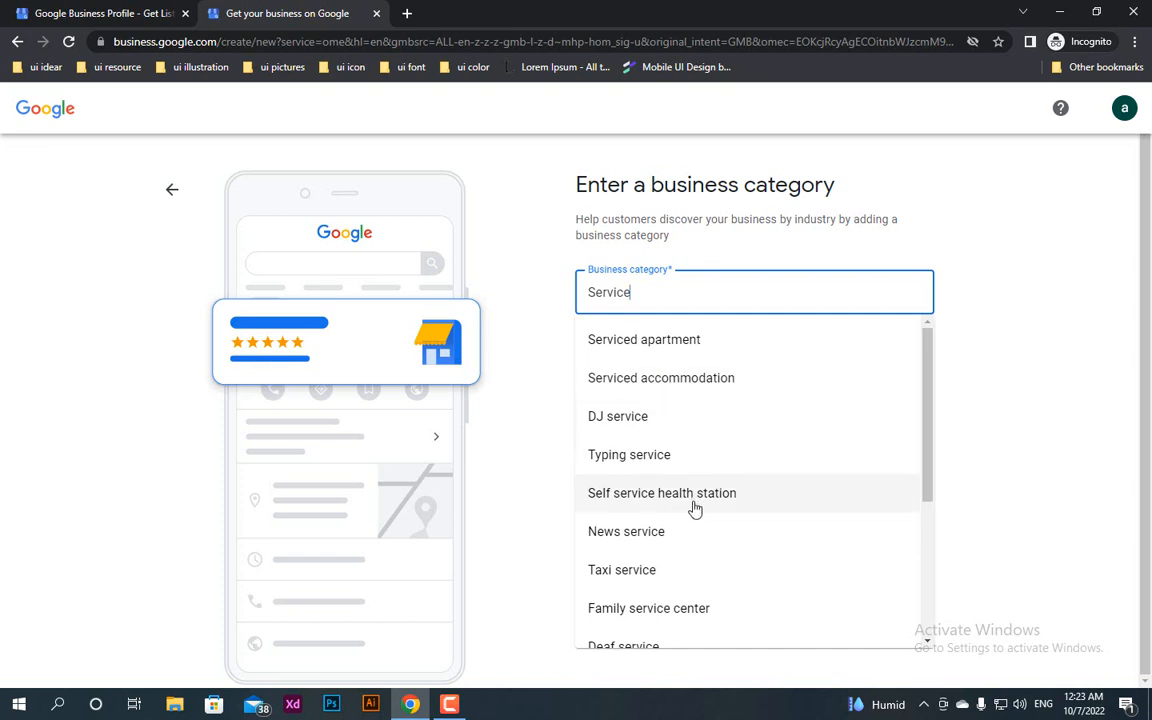
left_click(664, 540)
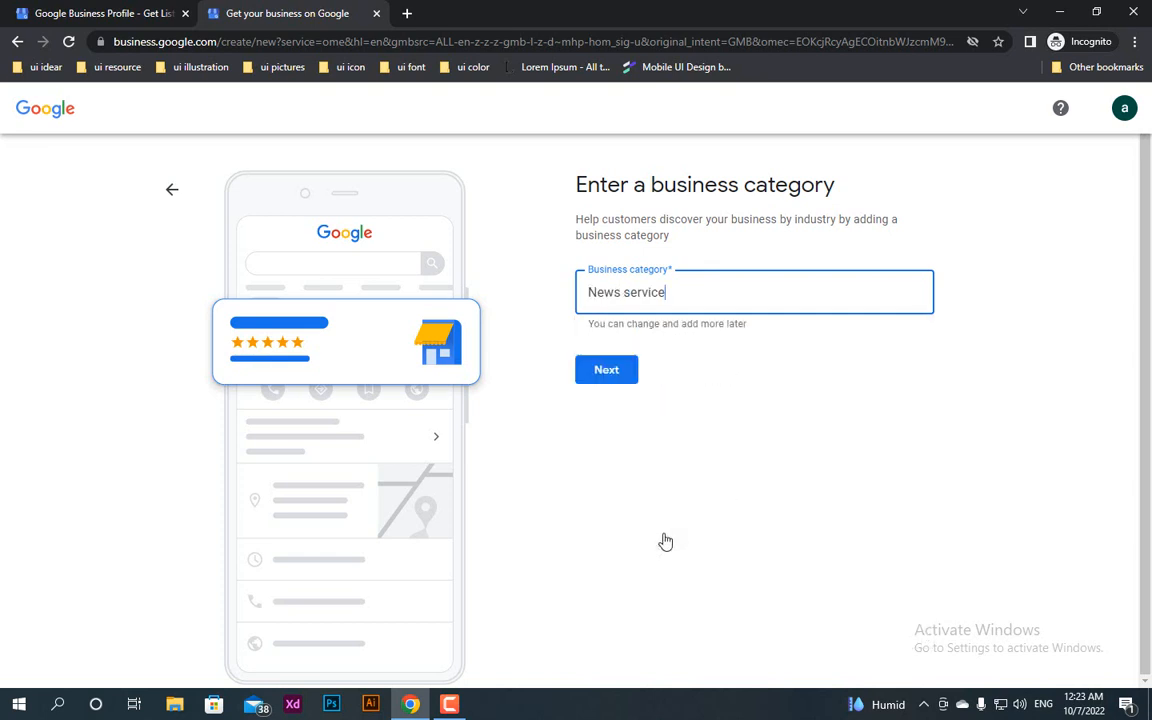
Step: Retype 'service' in the category field, choose Deaf service instead and continue
left_click_drag(666, 292, 533, 336)
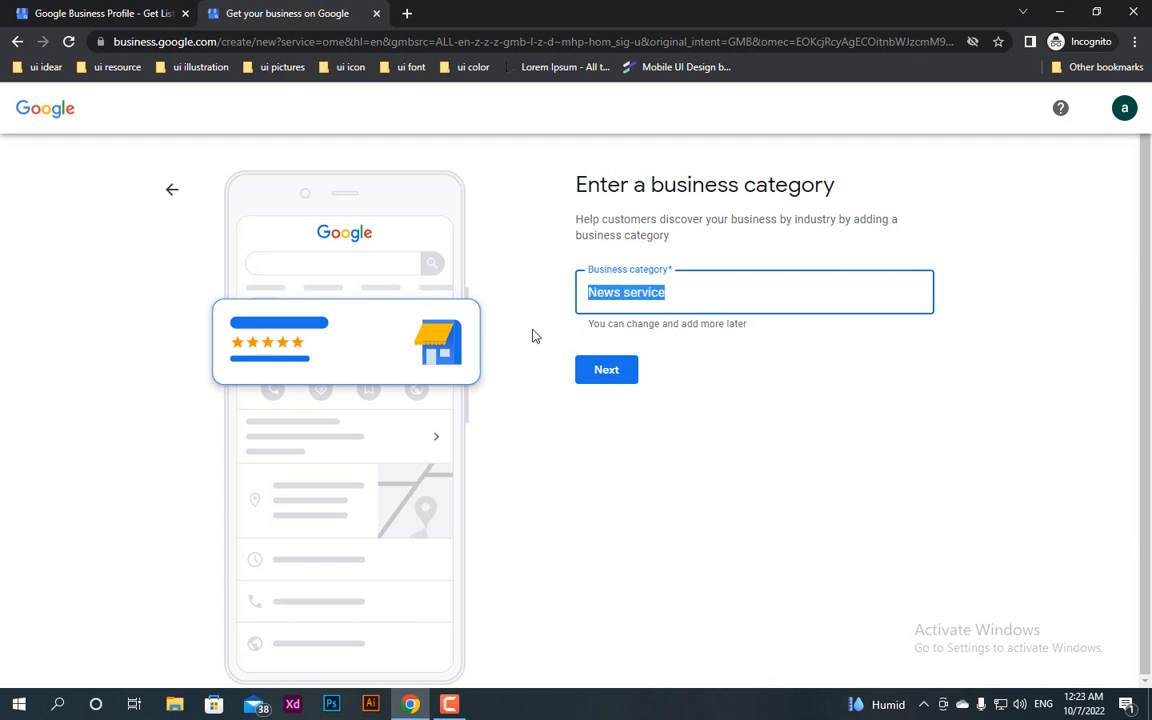
type("Service")
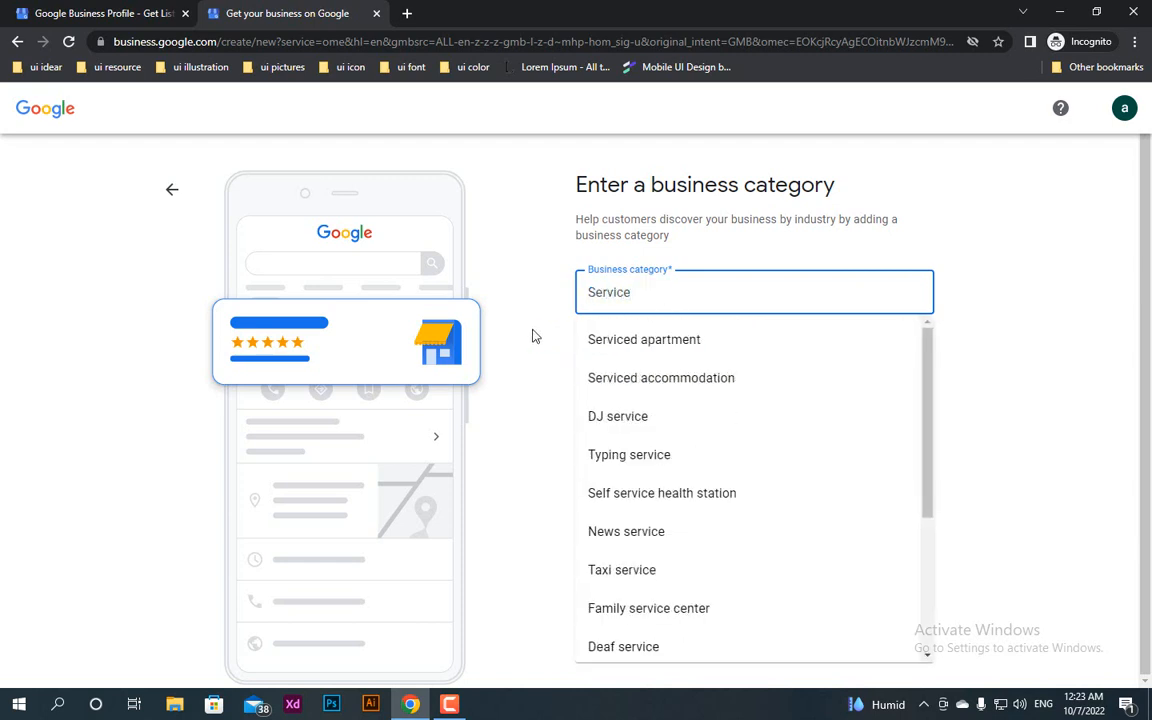
left_click(533, 336)
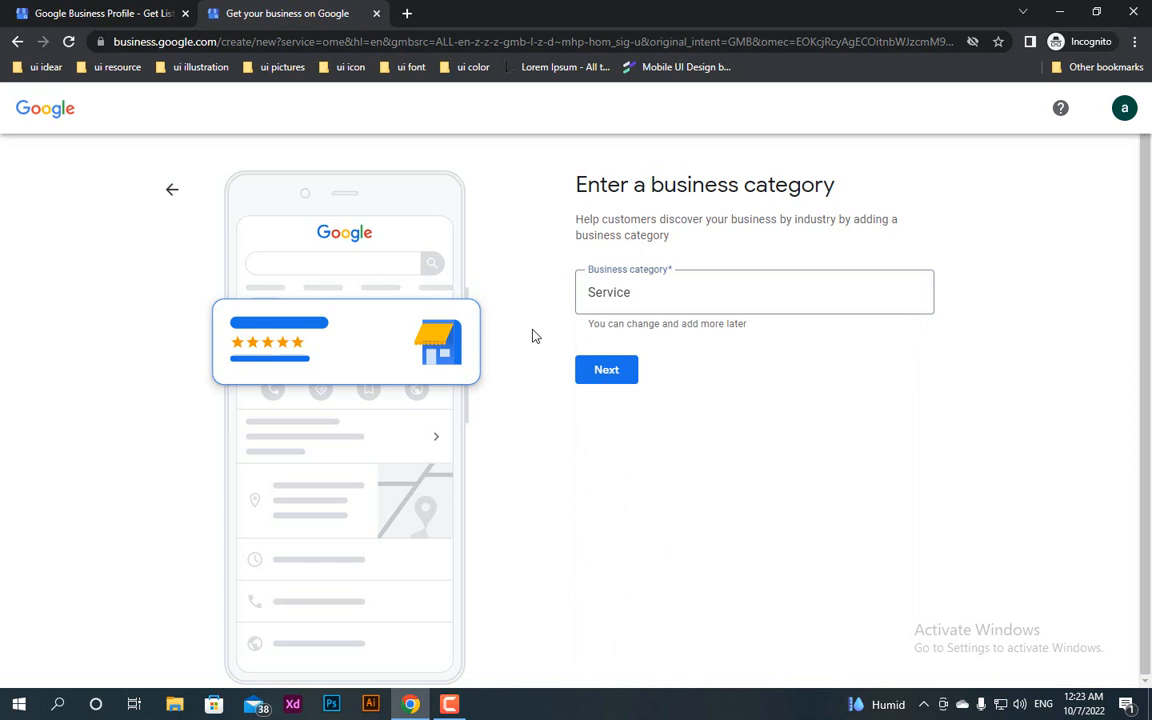
left_click(606, 378)
left_click(640, 291)
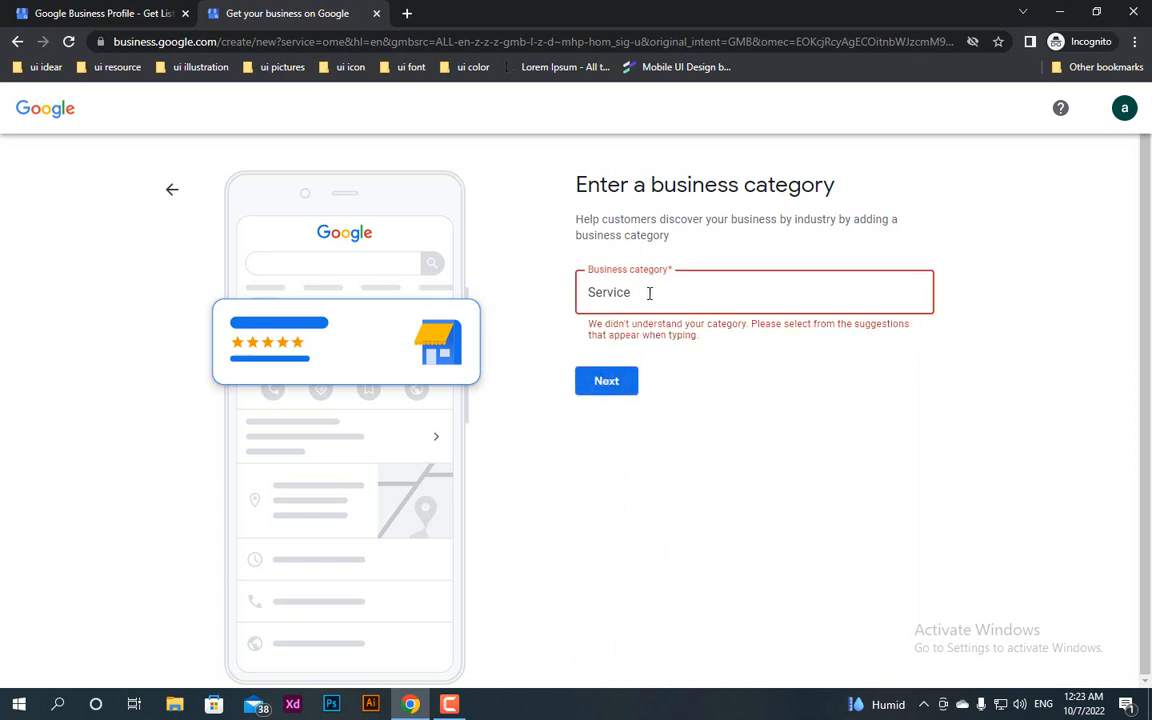
left_click_drag(648, 291, 528, 307)
type("se")
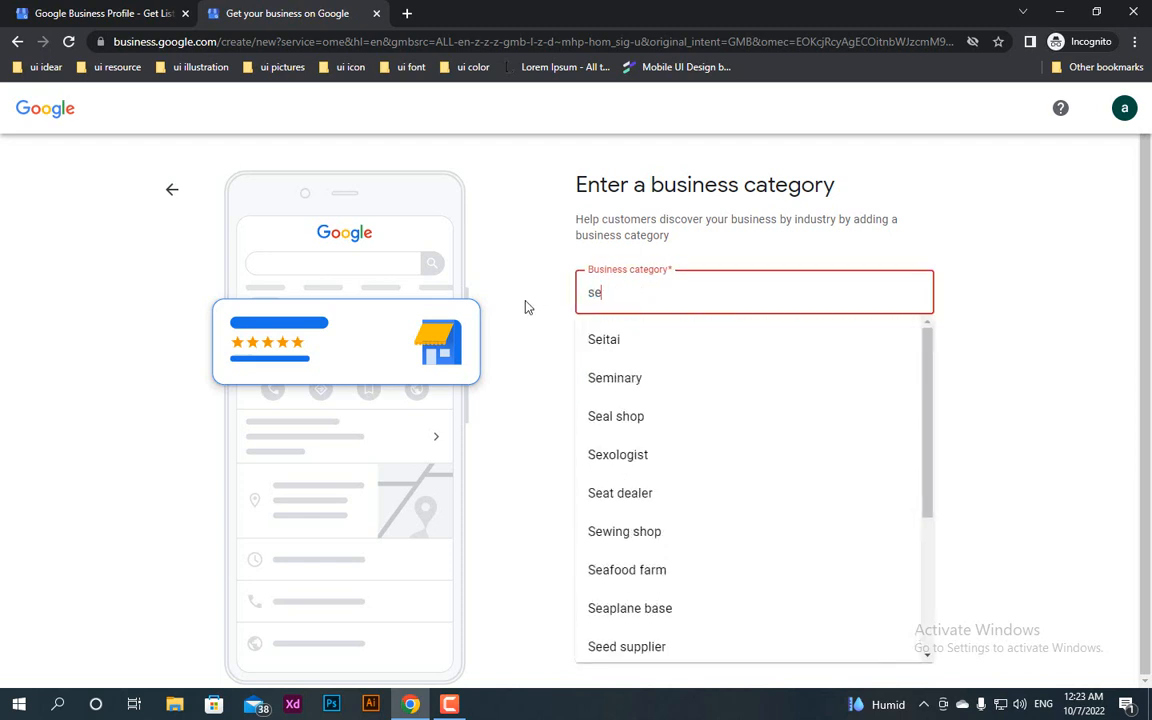
type("rvice")
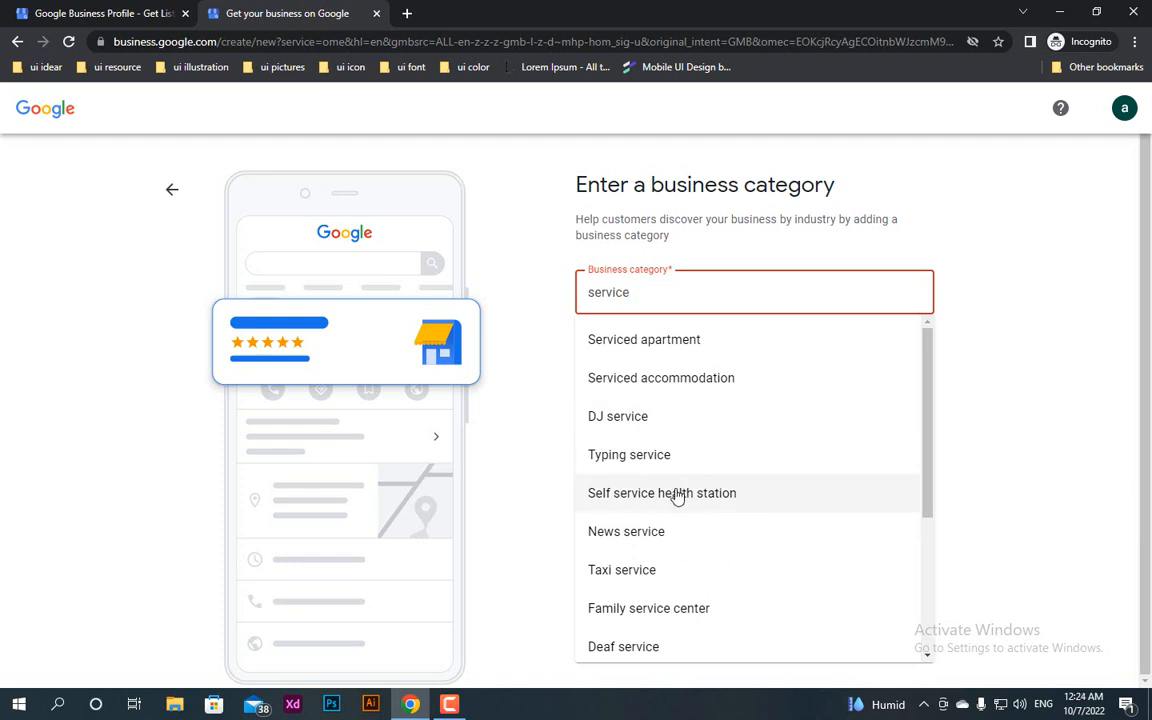
scroll(660, 570, "down", 2)
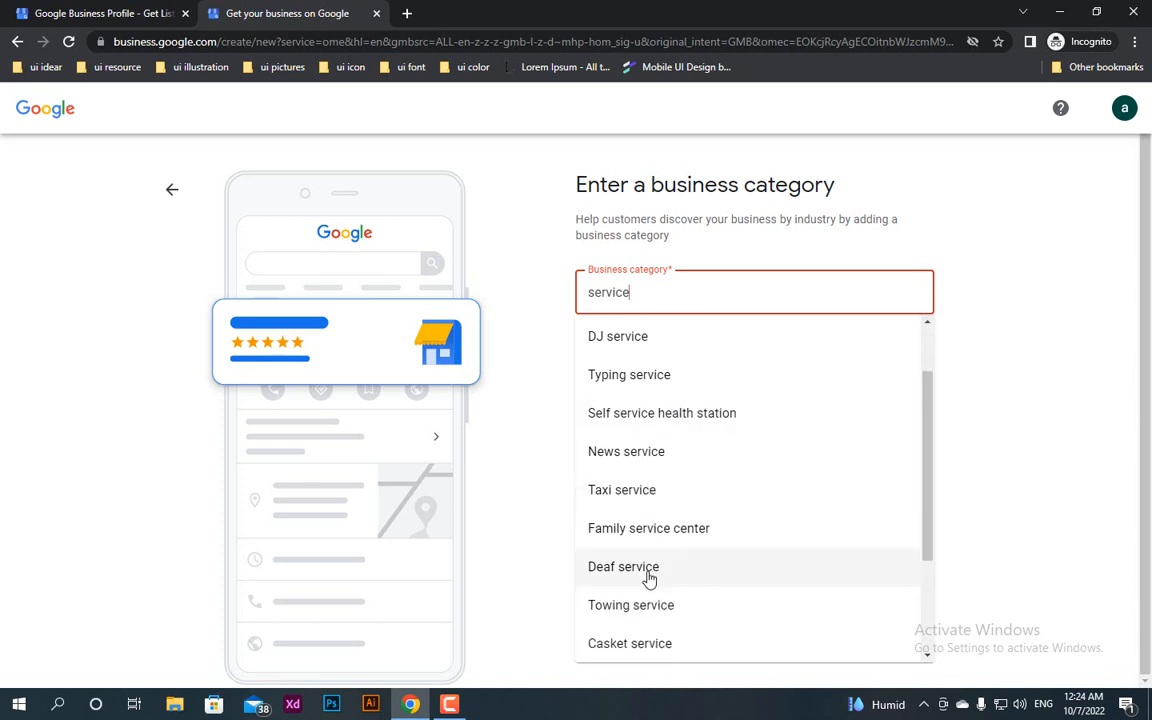
left_click(648, 575)
left_click(608, 380)
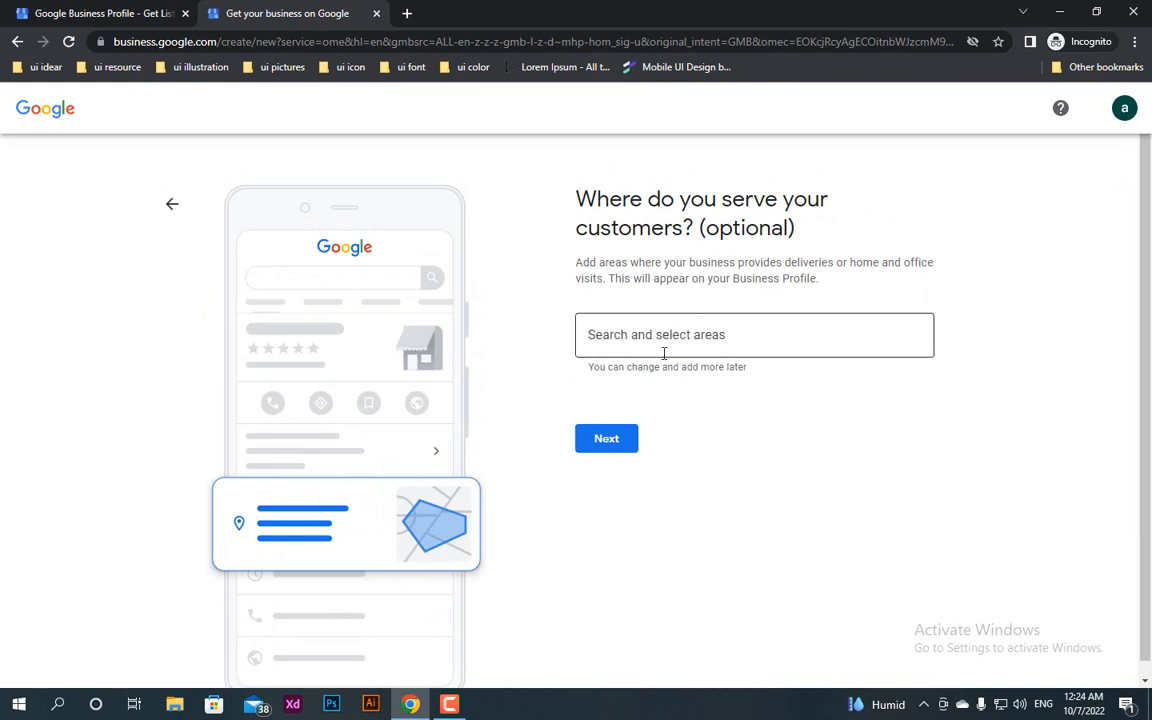
Step: Search 'sylhet' and add Sylhet, Bangladesh as the service area
left_click(600, 335)
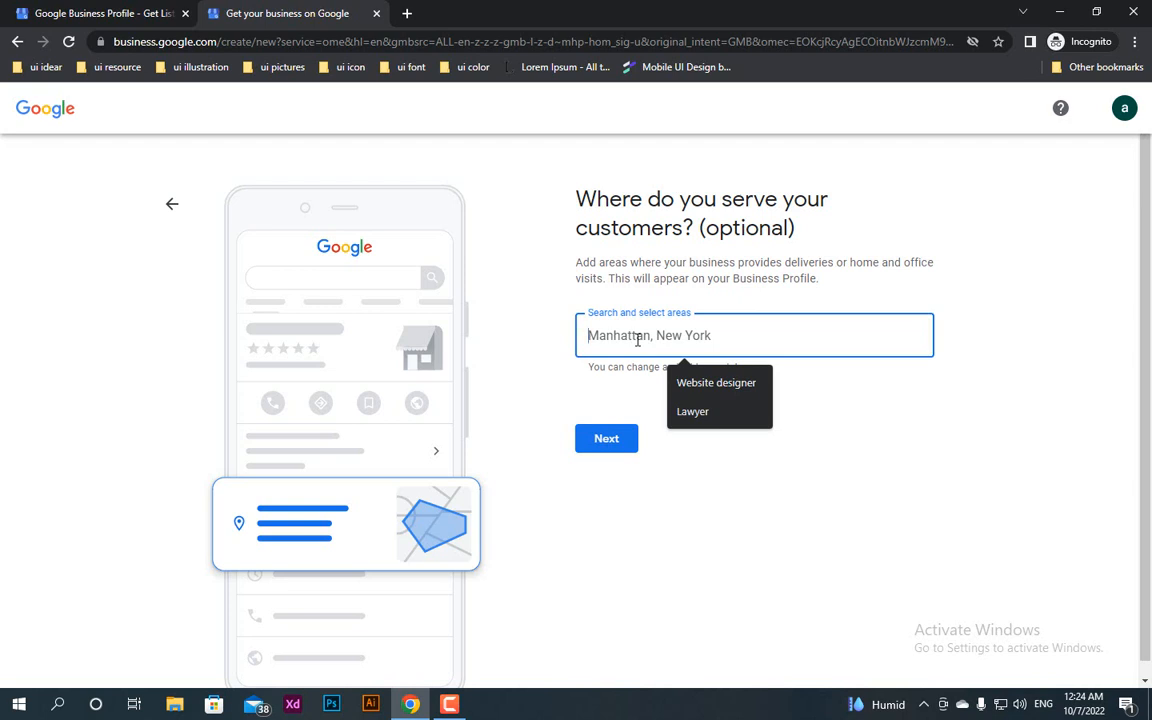
type("sylhet")
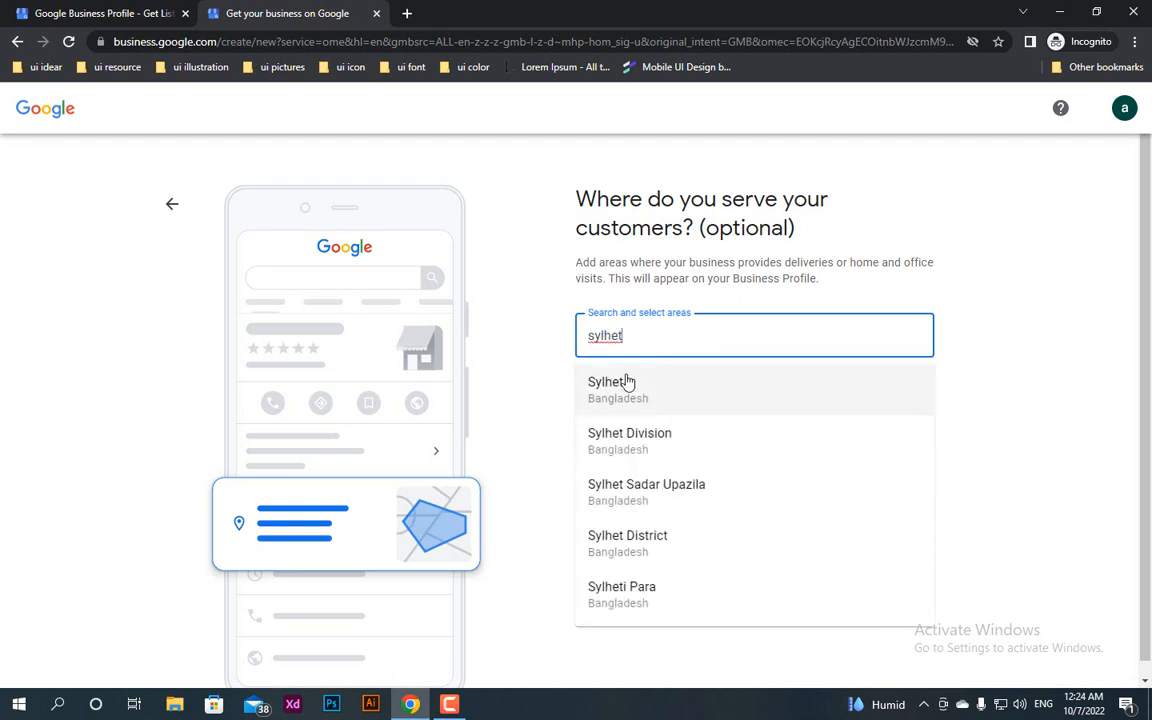
left_click(626, 386)
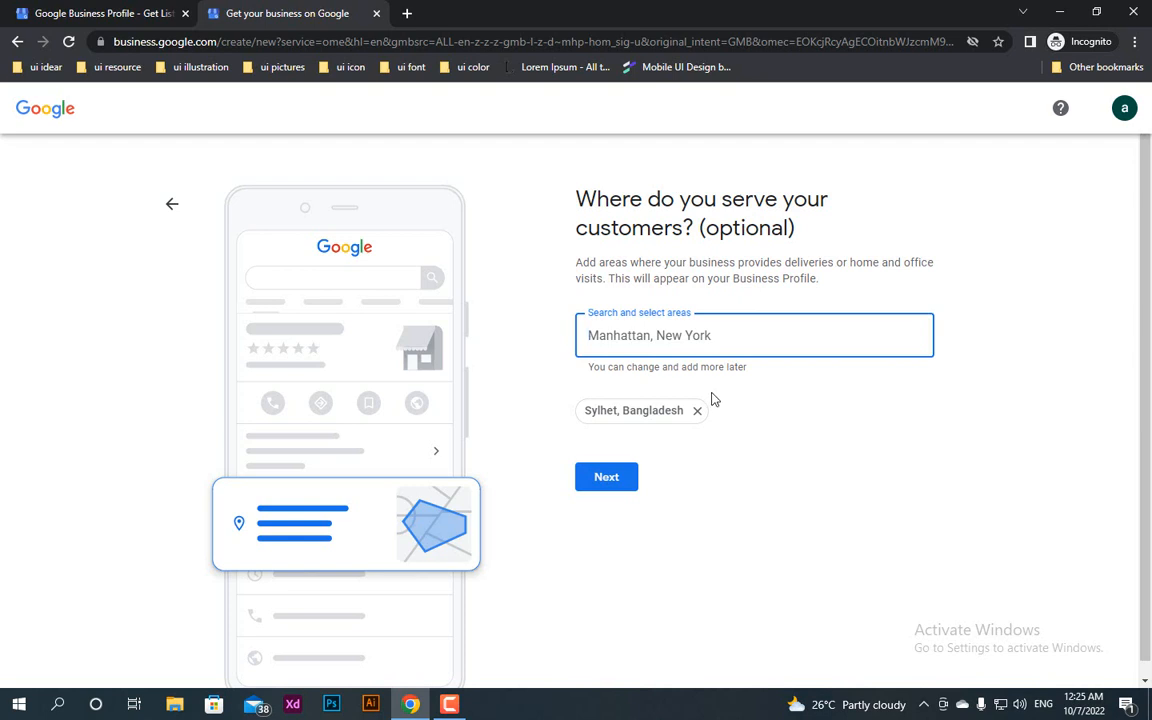
left_click(614, 481)
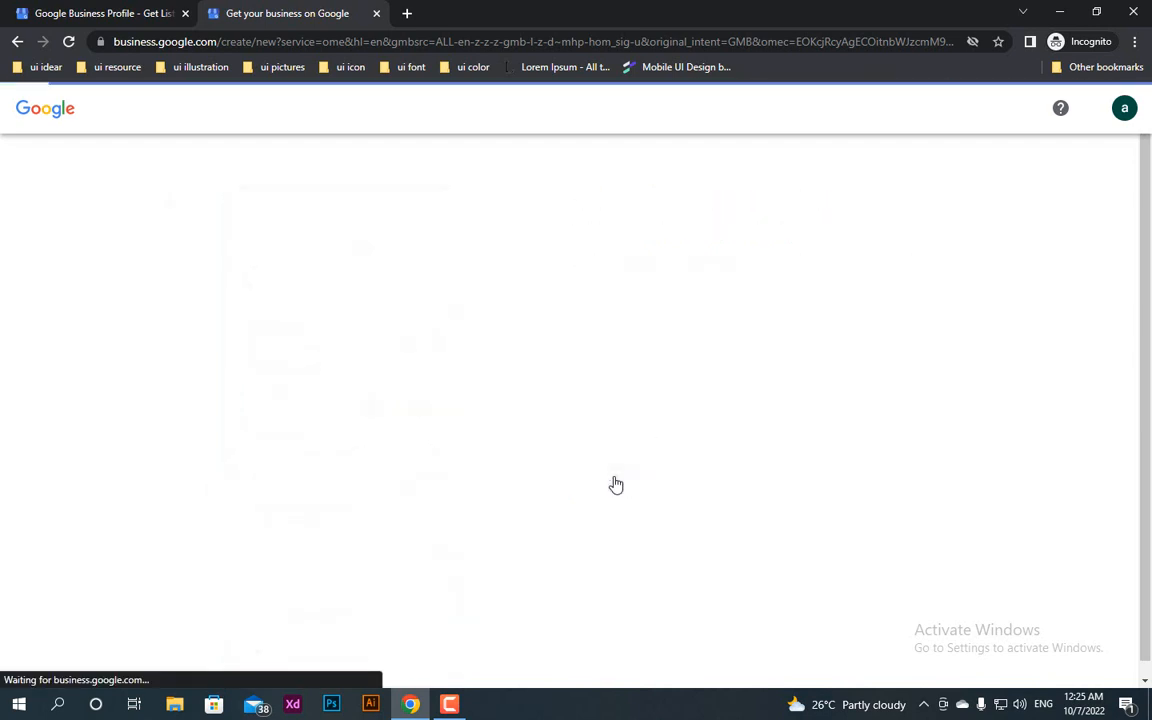
Step: Enter the business phone number with no website, submit the contact details and accept the terms
left_click(740, 324)
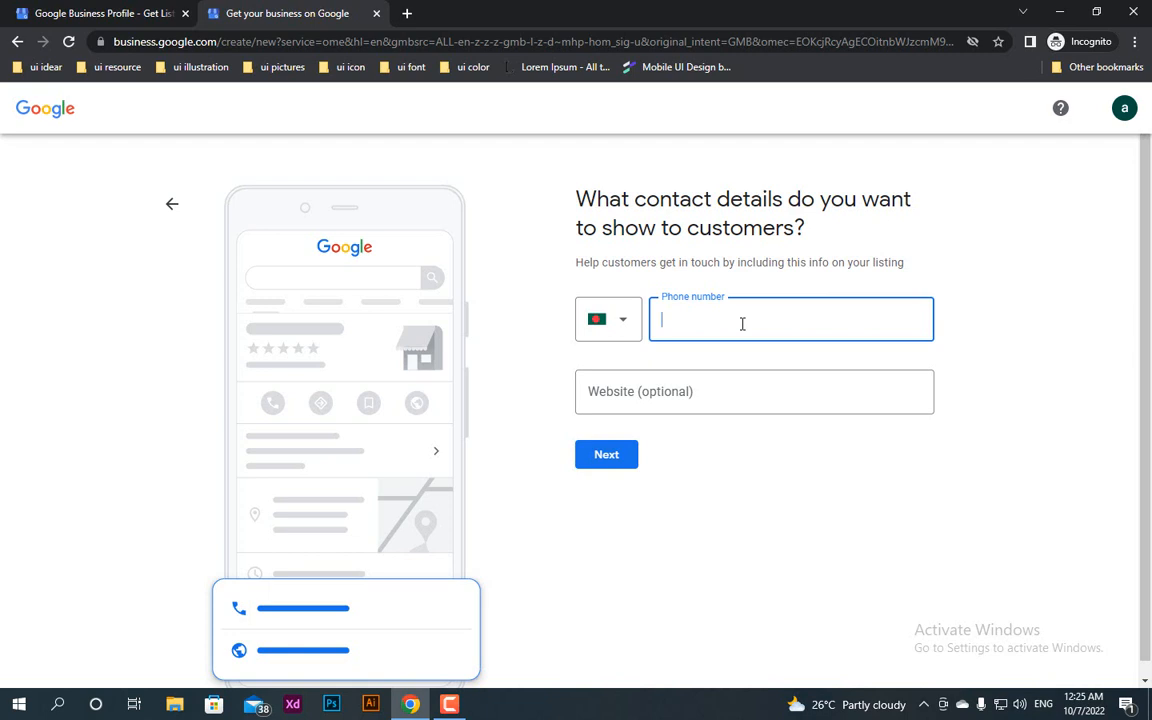
left_click(708, 397)
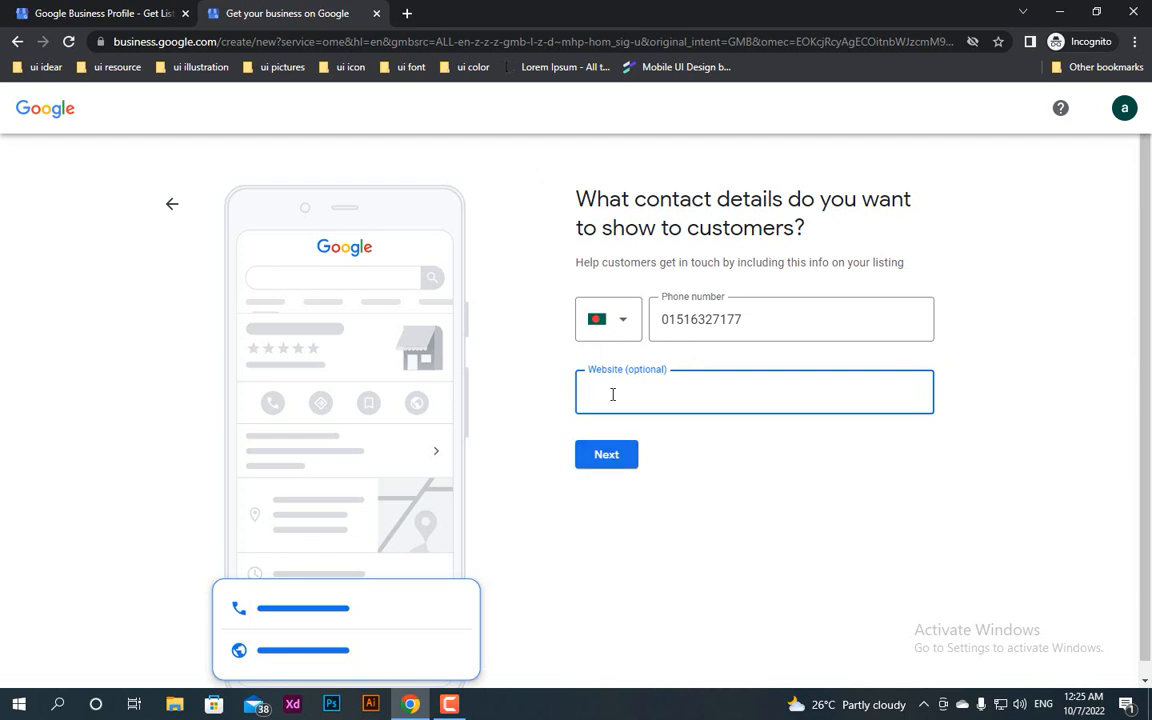
left_click(607, 455)
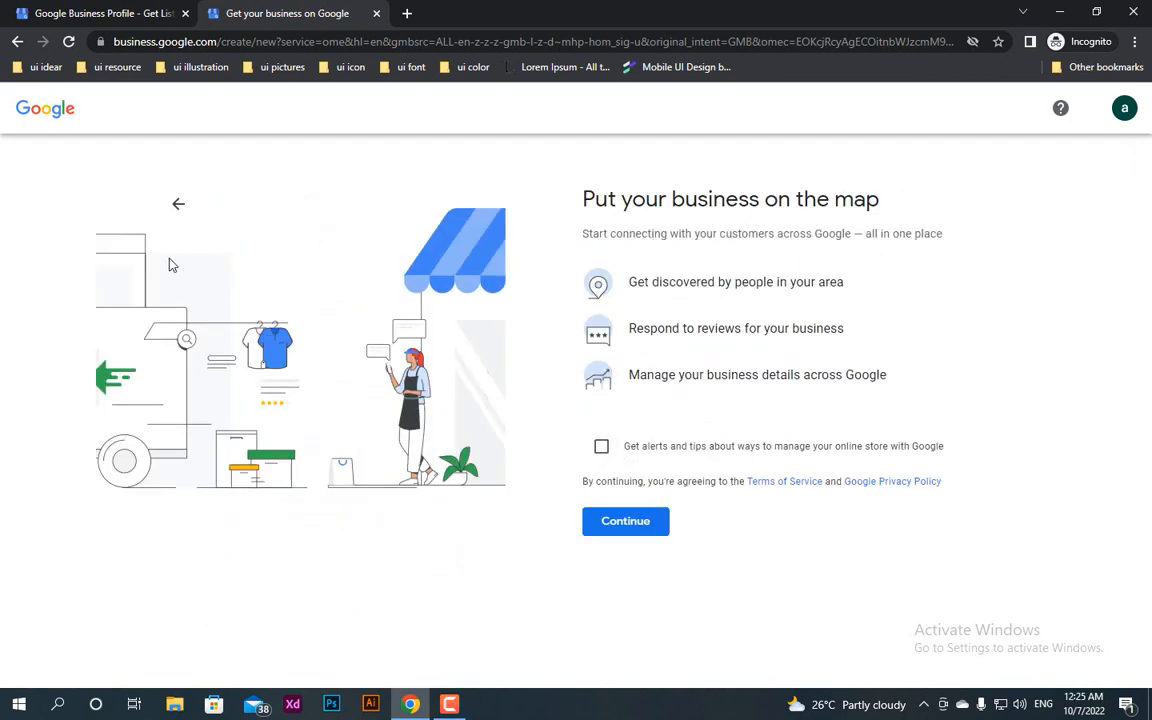
left_click(16, 40)
left_click(653, 392)
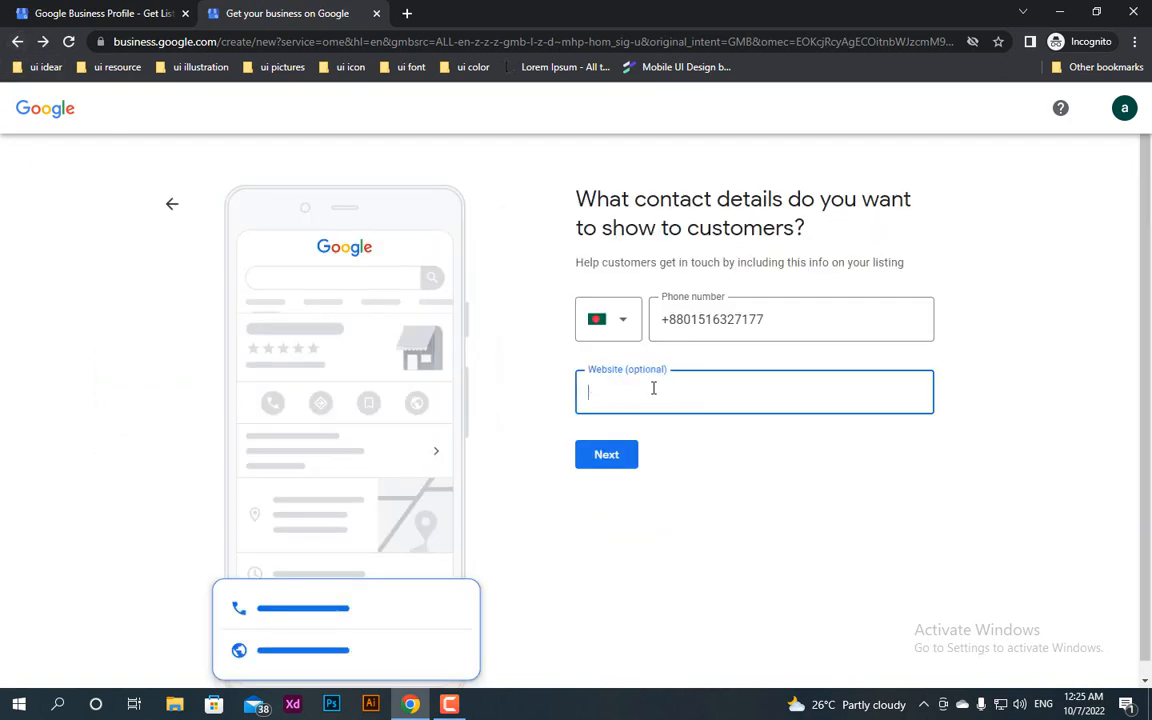
left_click(603, 457)
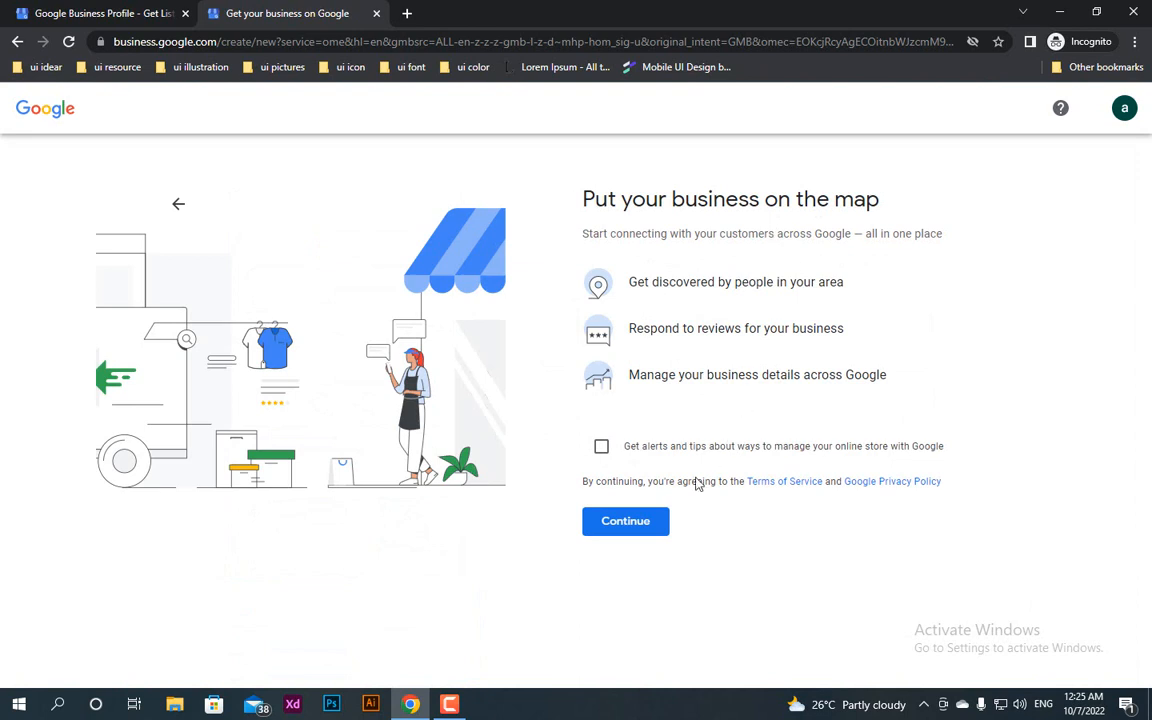
left_click(630, 520)
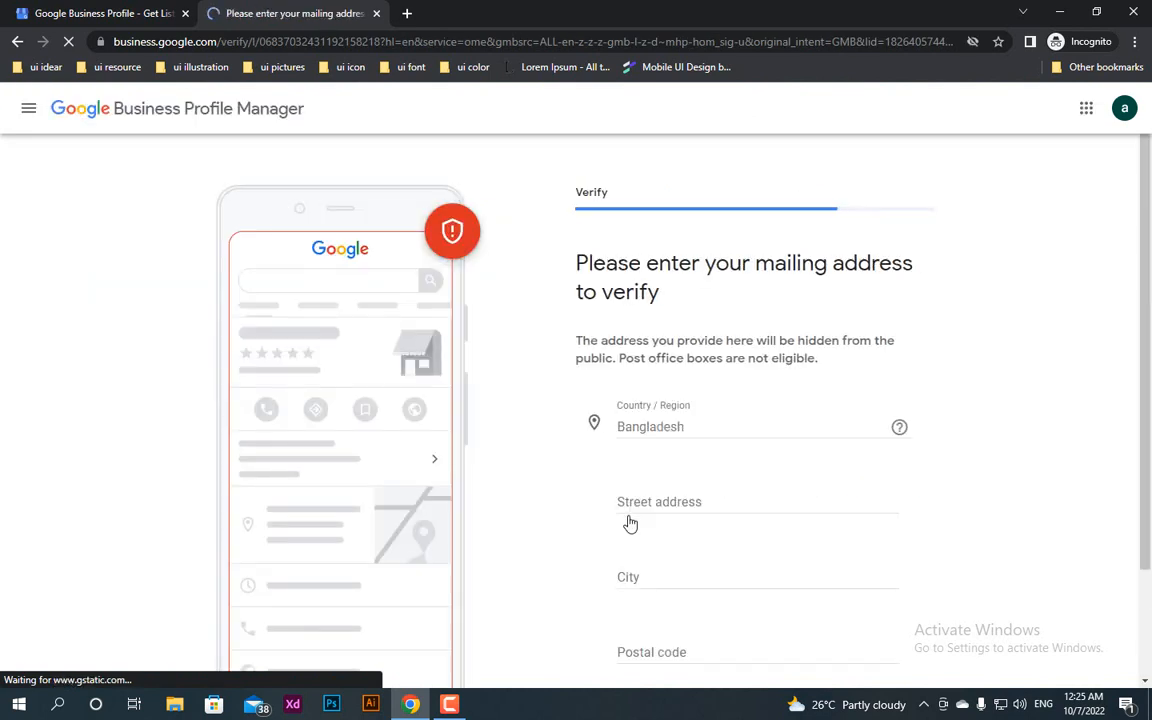
Step: Fill the Bangladesh mailing address from the saved autofill suggestion and submit it
scroll(716, 484, "down", 2)
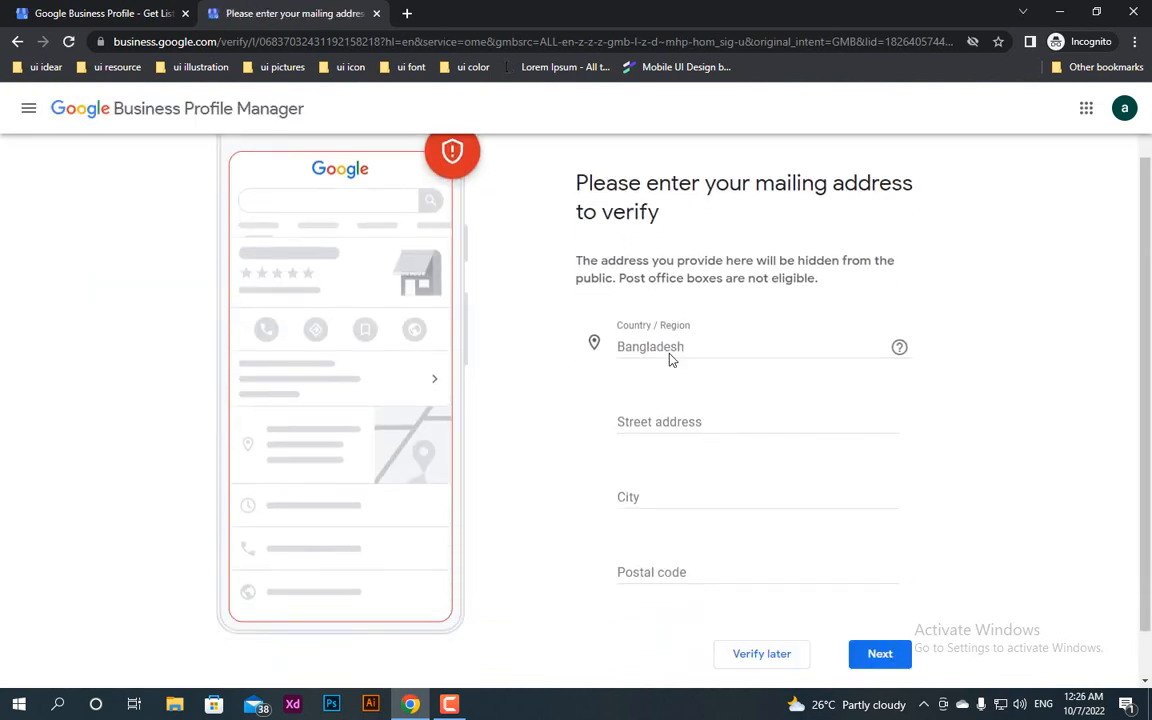
scroll(661, 470, "down", 1)
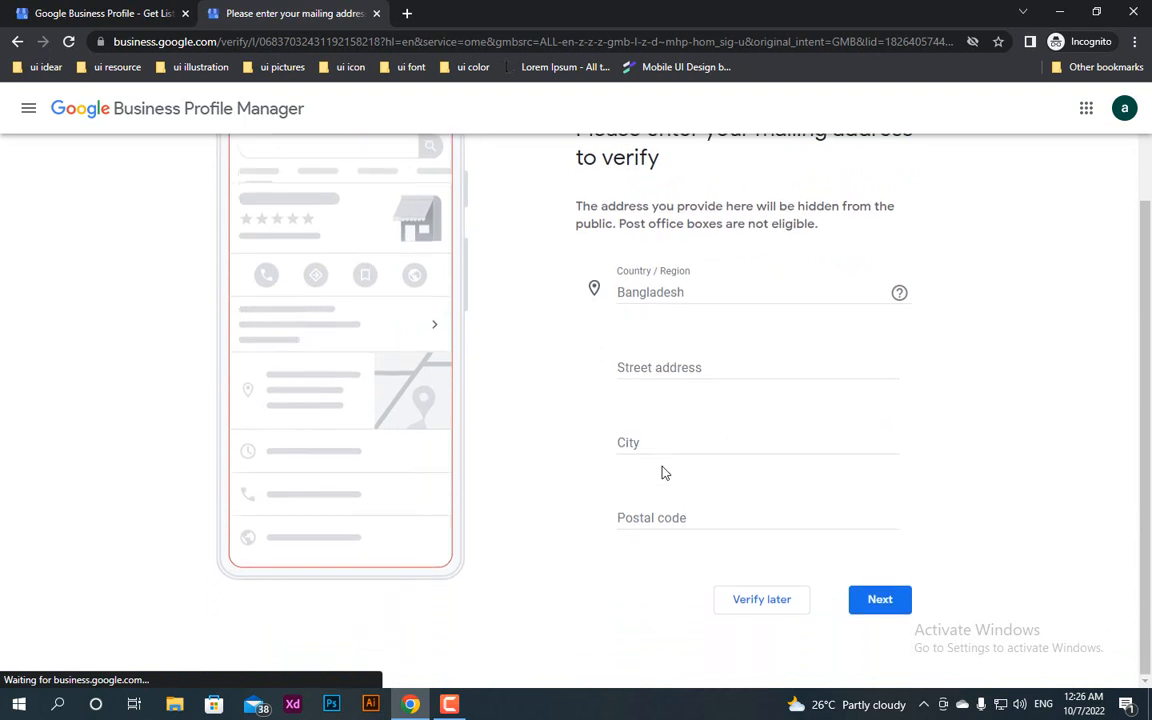
scroll(699, 543, "up", 3)
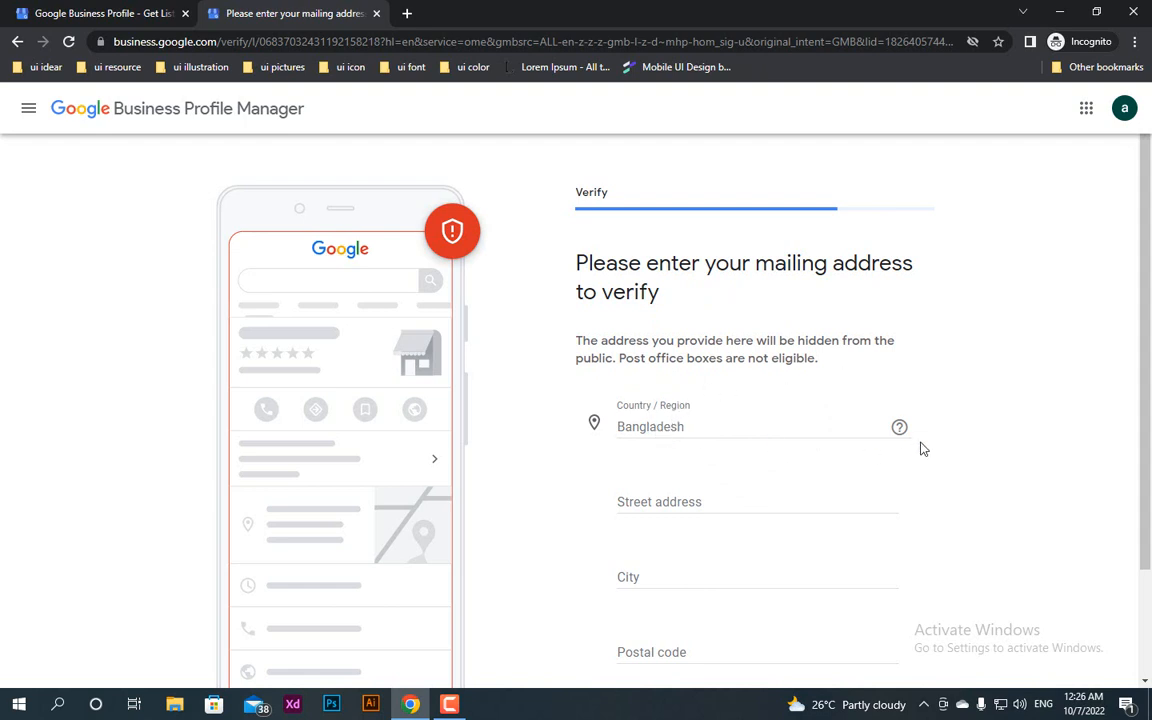
mouse_move(900, 428)
scroll(627, 466, "down", 3)
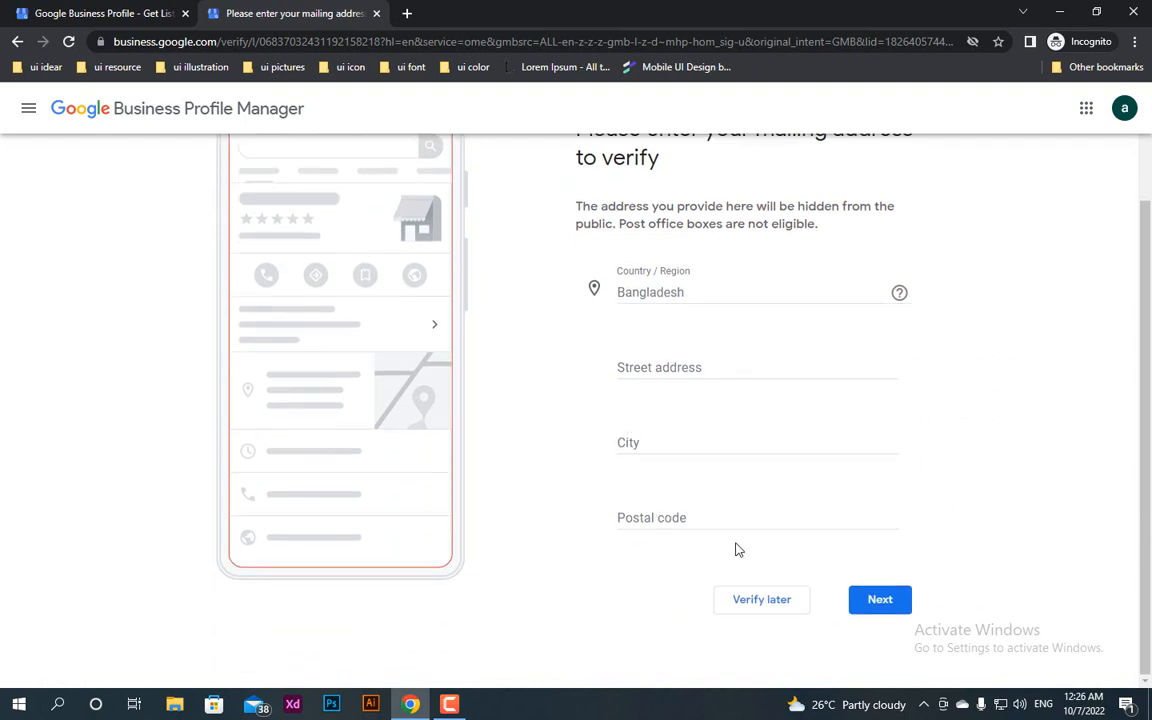
scroll(591, 513, "up", 3)
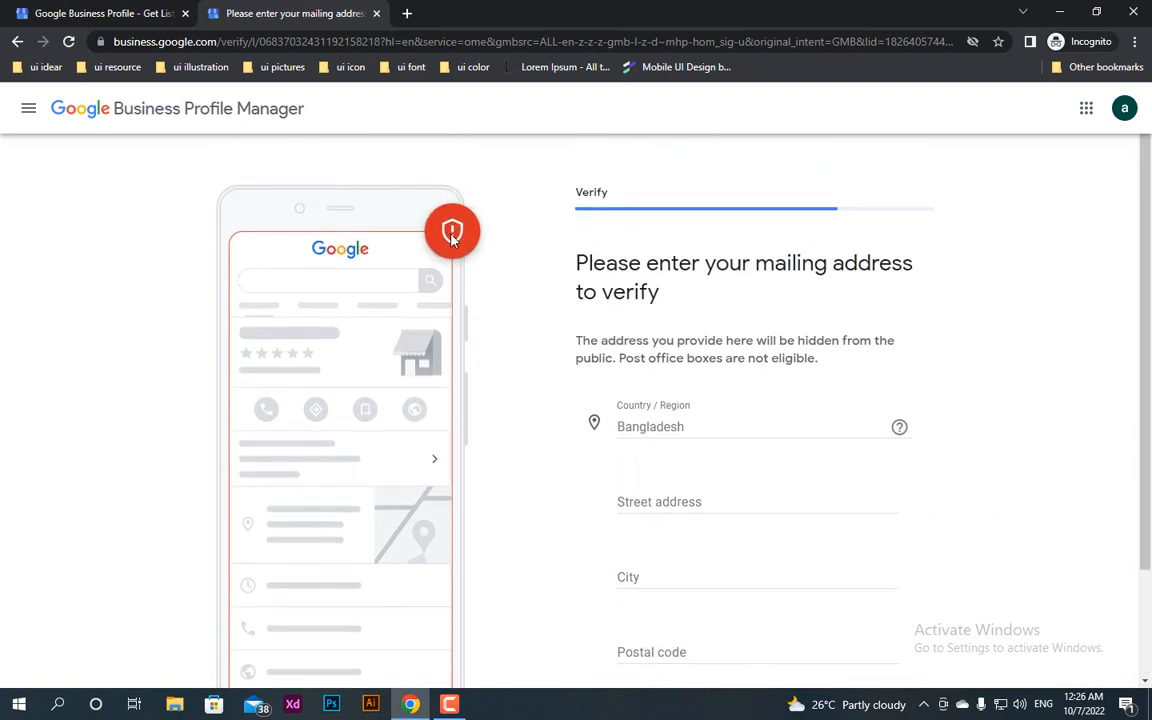
scroll(656, 476, "down", 3)
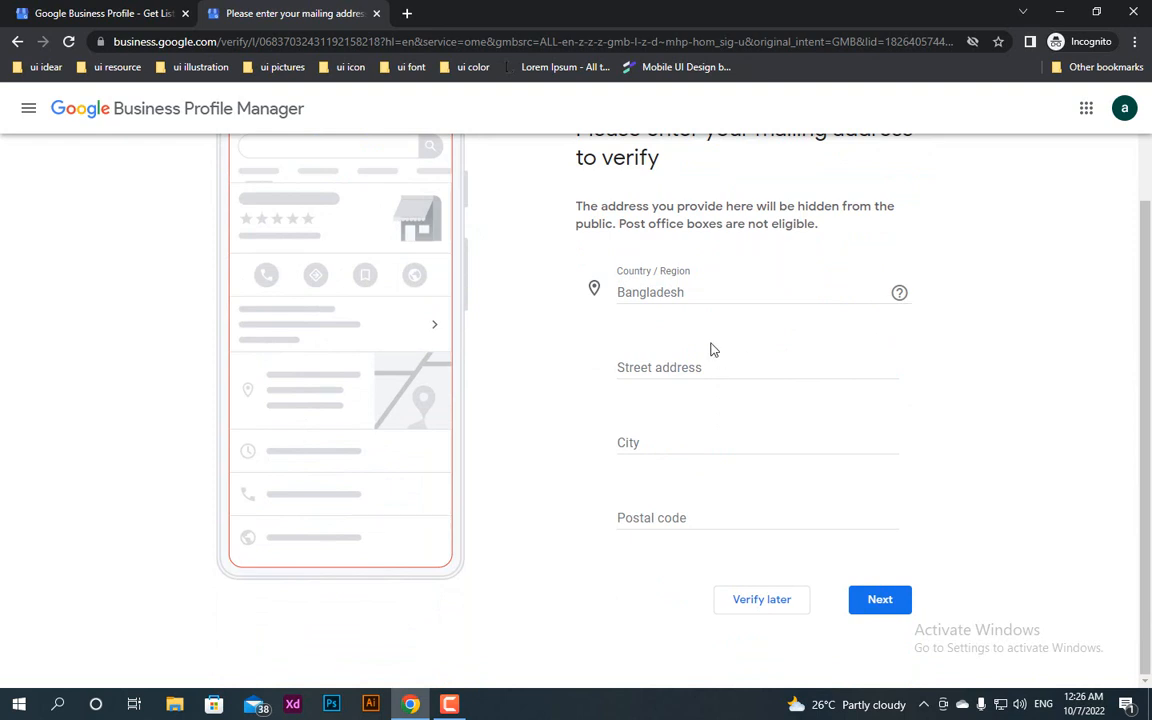
left_click(880, 600)
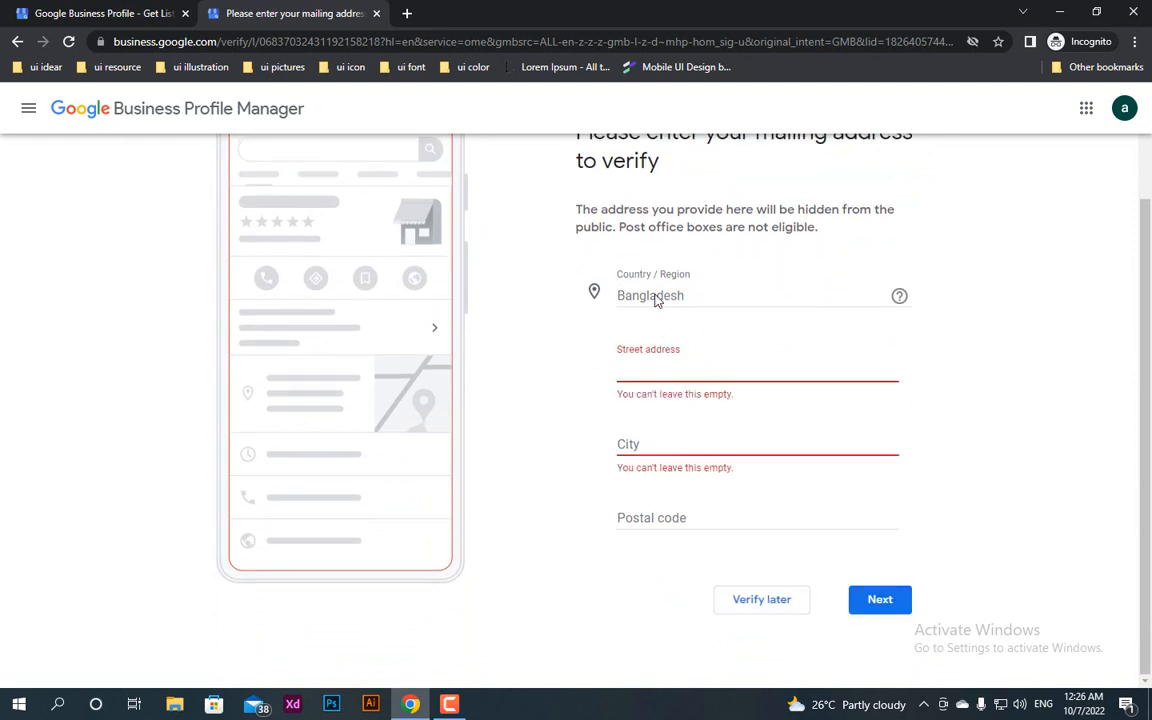
left_click(636, 385)
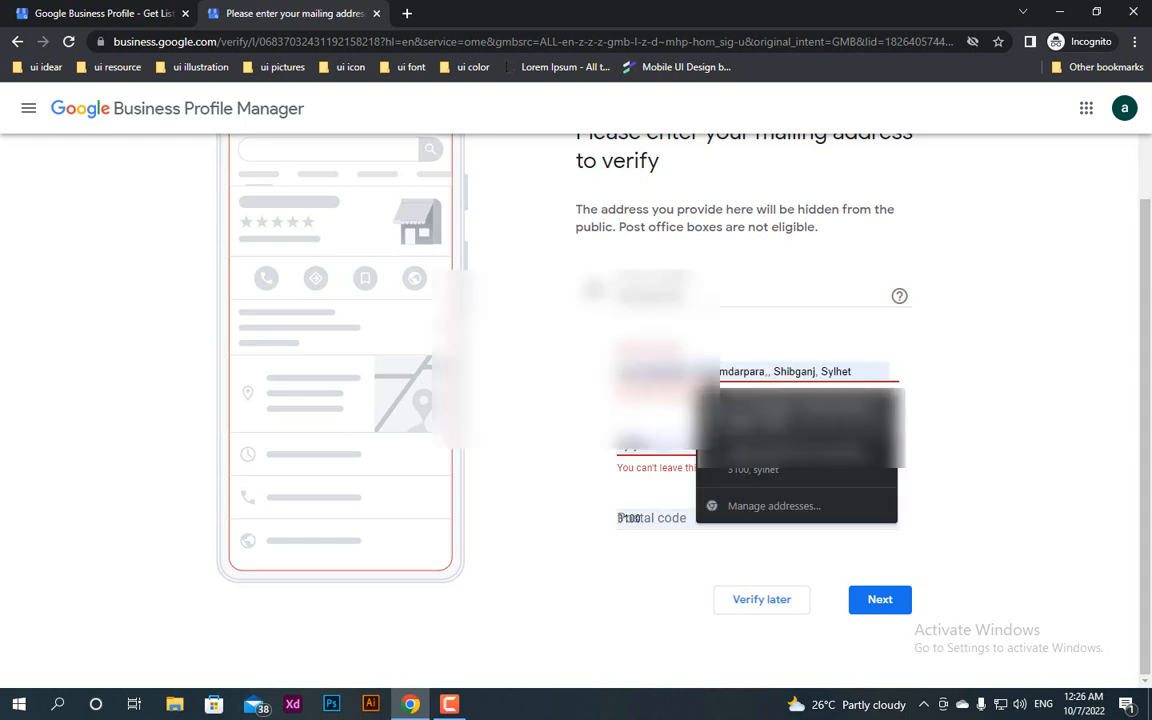
left_click(672, 468)
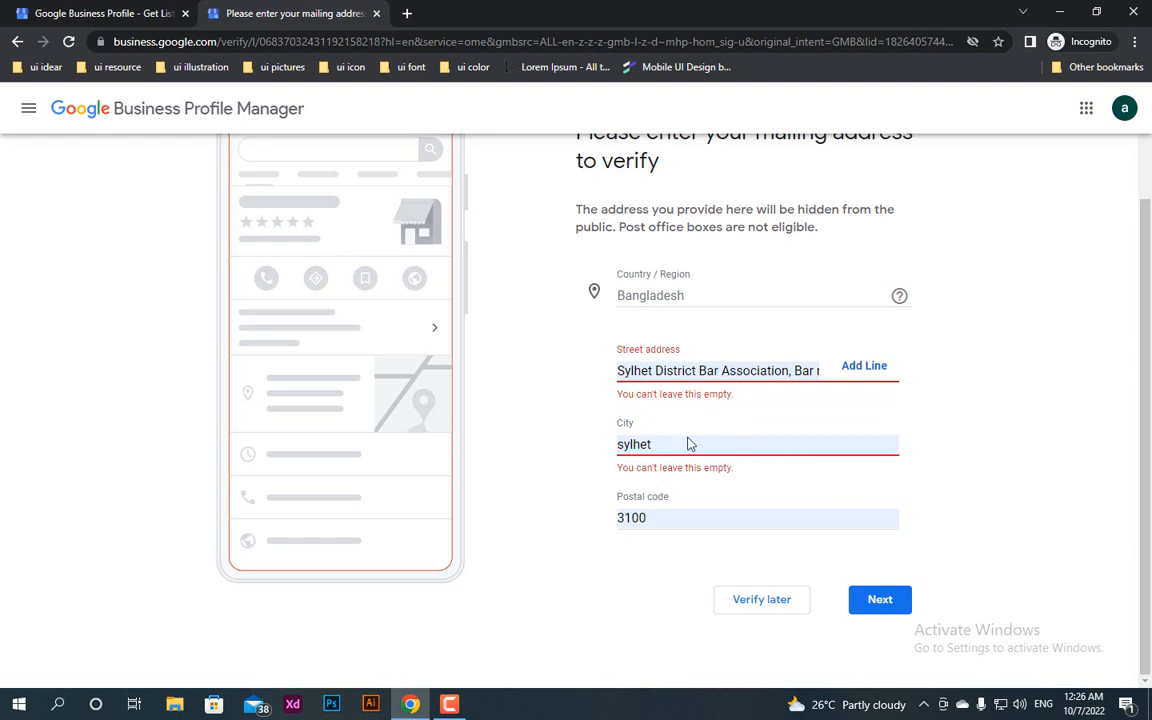
left_click(880, 601)
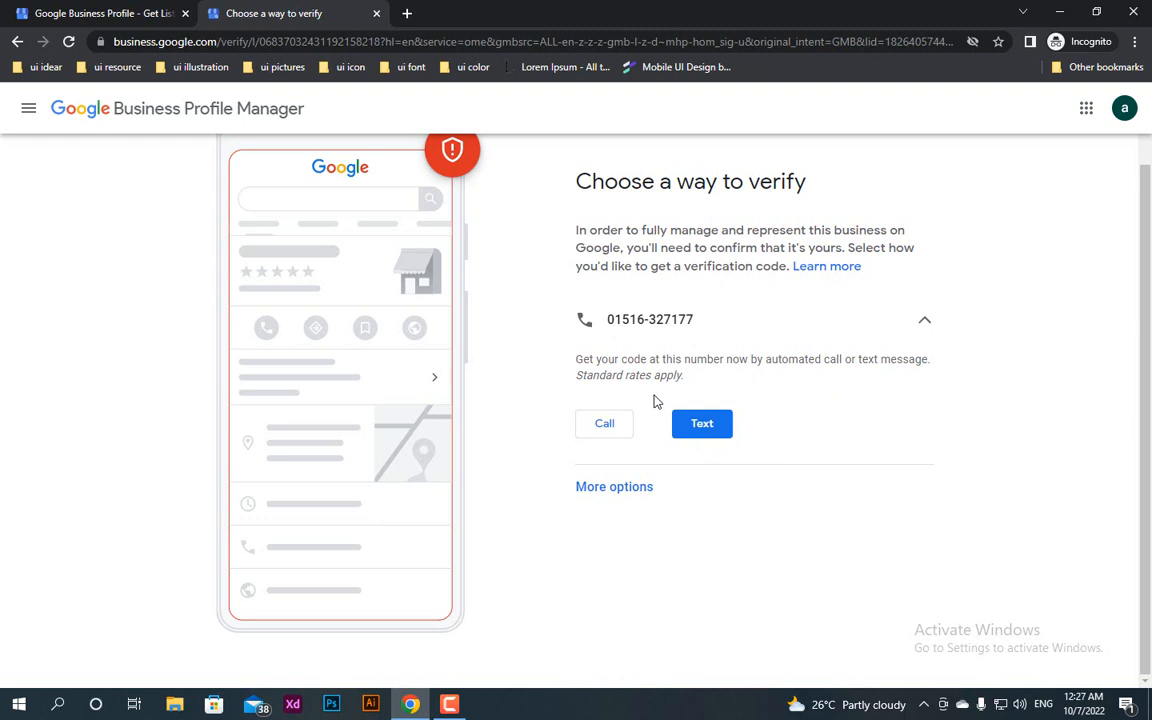
Step: Choose to receive the verification code by text message to the listed phone
left_click(709, 428)
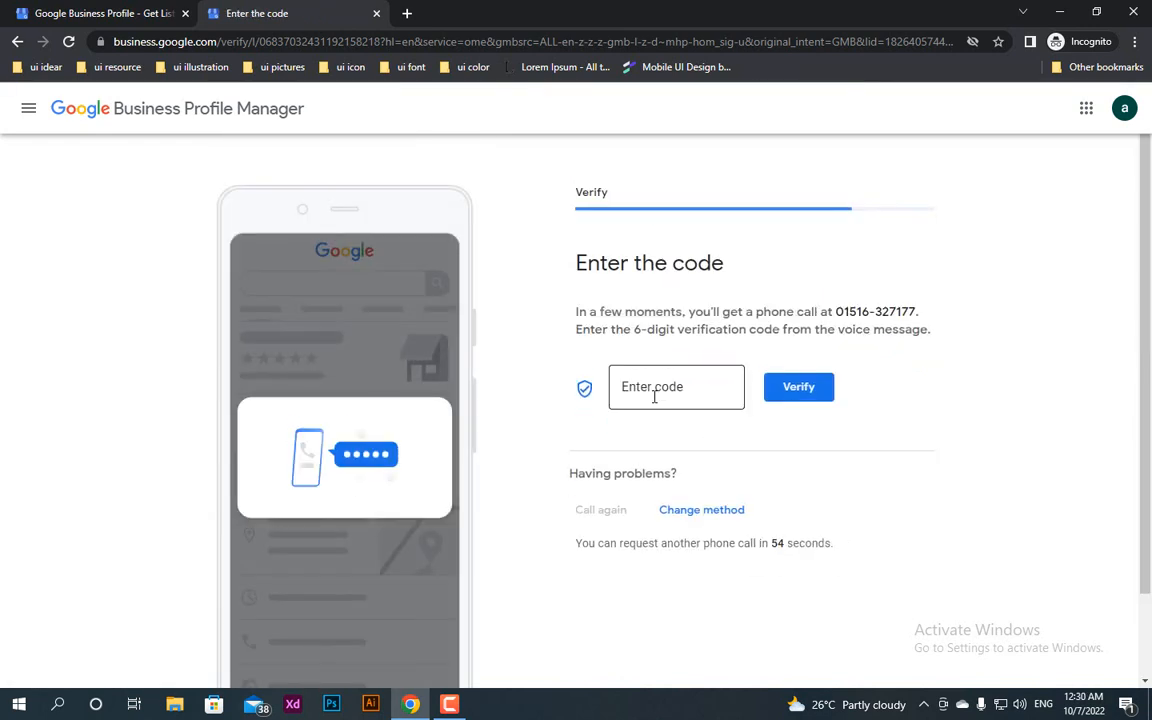
Step: Enter the received 6-digit verification code, verify it, and continue past the acceptance page
left_click(654, 397)
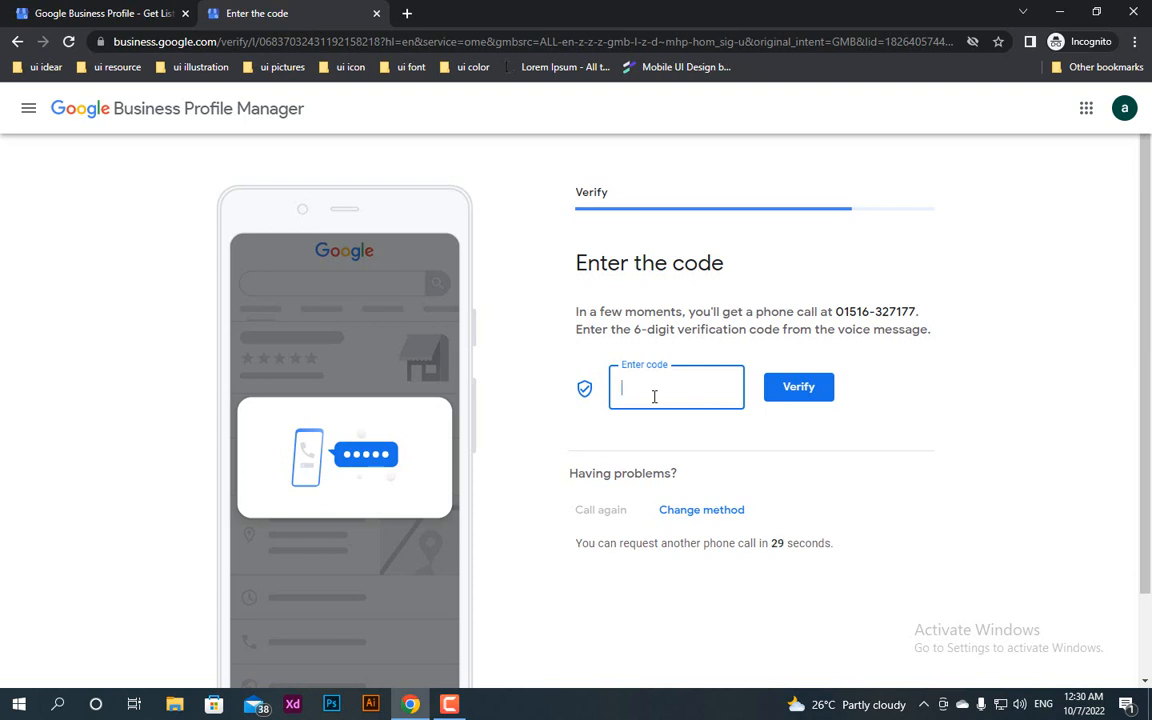
left_click(796, 396)
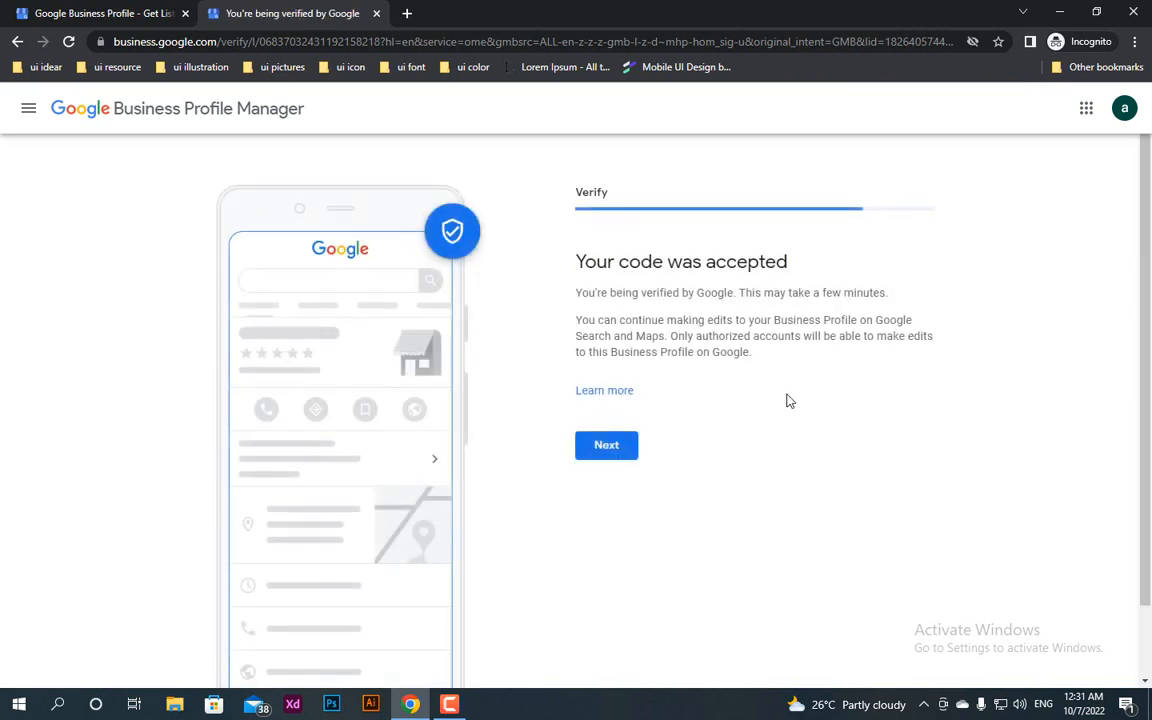
left_click(607, 446)
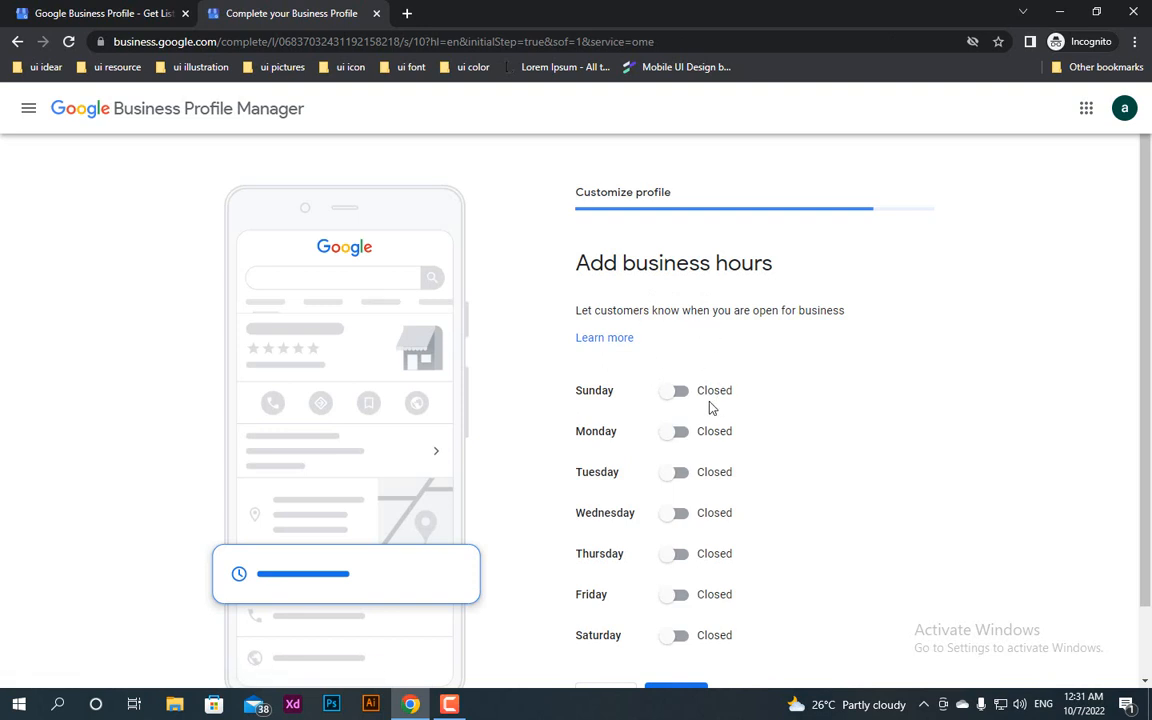
Step: Mark every day from Sunday through Saturday as open
scroll(671, 496, "down", 1)
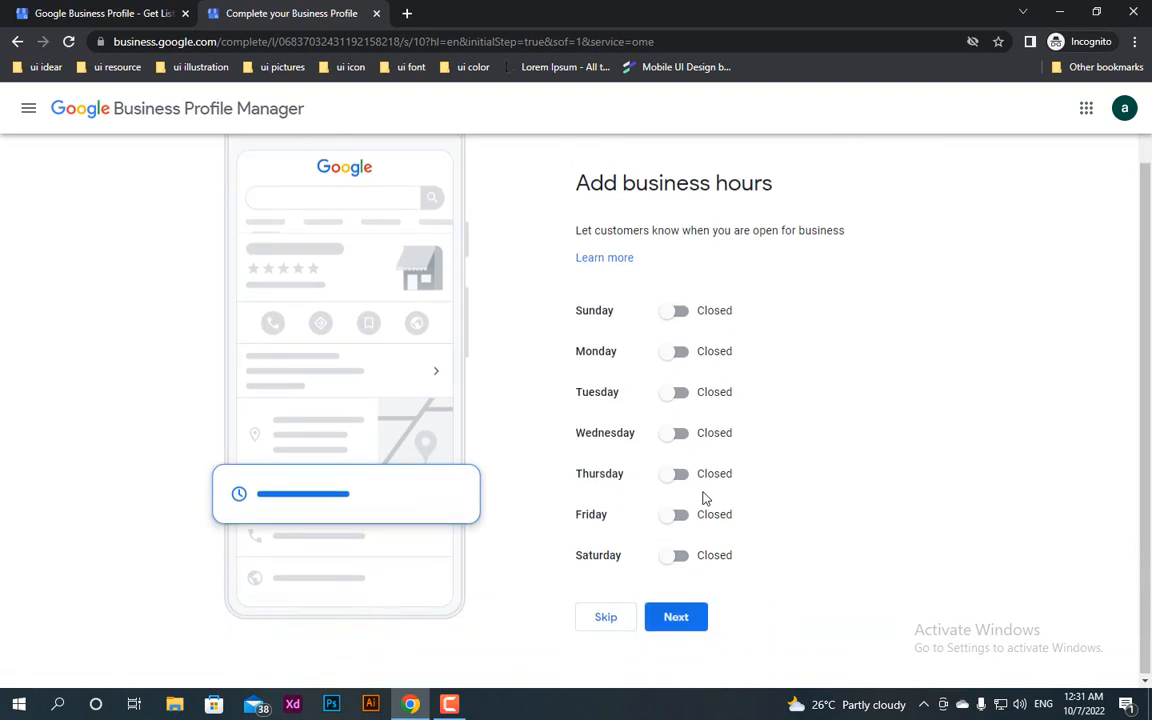
left_click(679, 313)
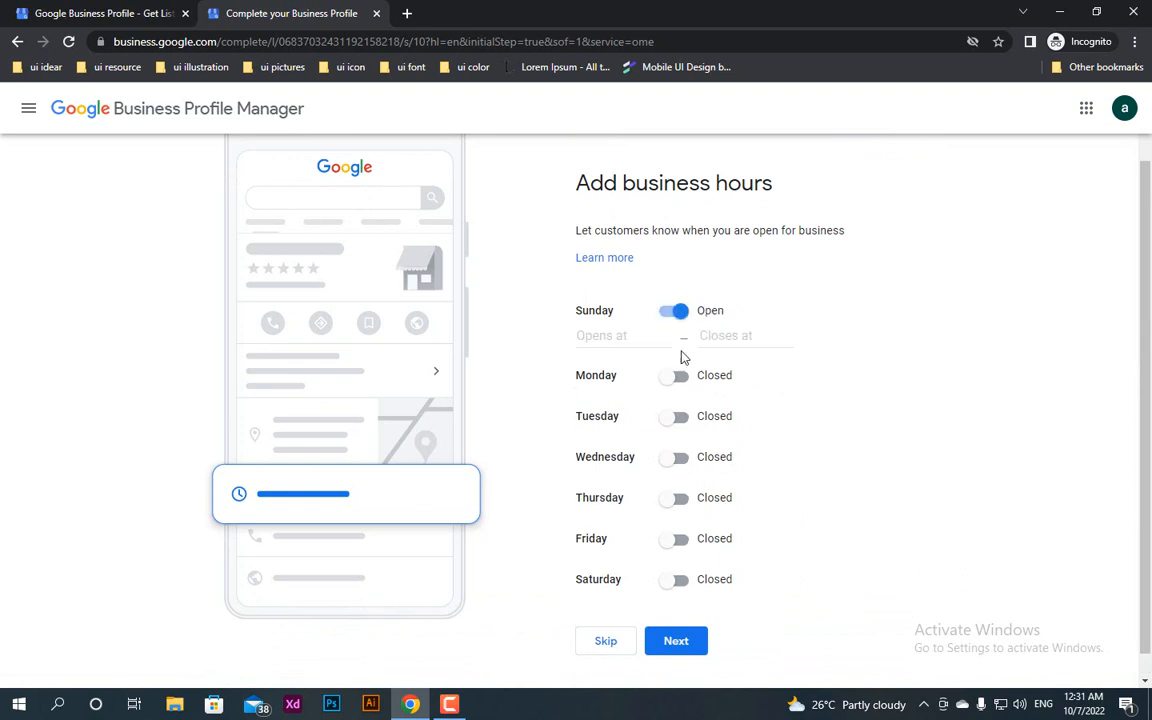
left_click(679, 377)
left_click(680, 442)
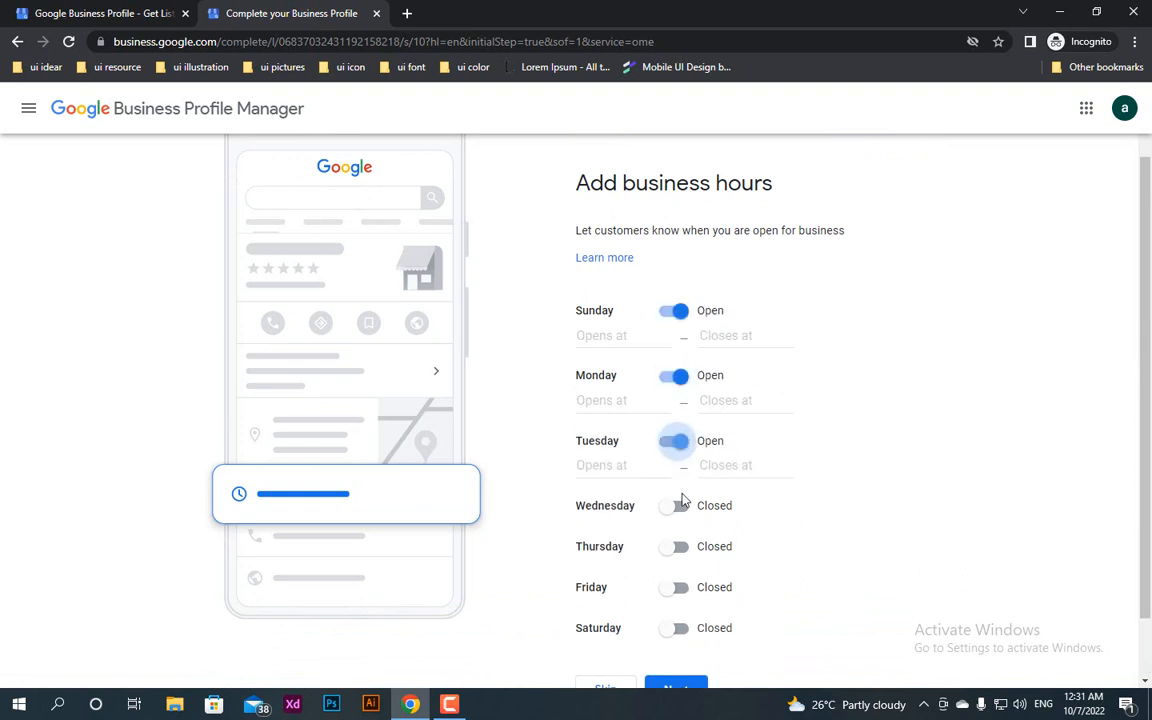
left_click(680, 508)
left_click(680, 571)
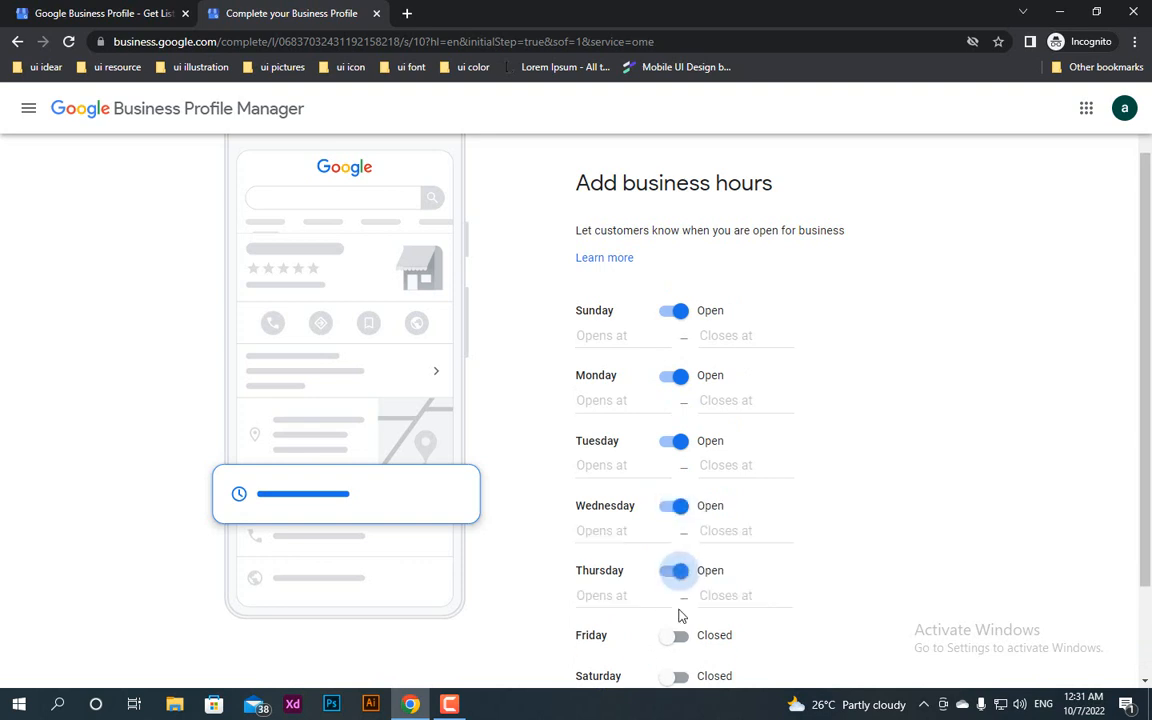
scroll(681, 620, "down", 1)
scroll(681, 624, "down", 1)
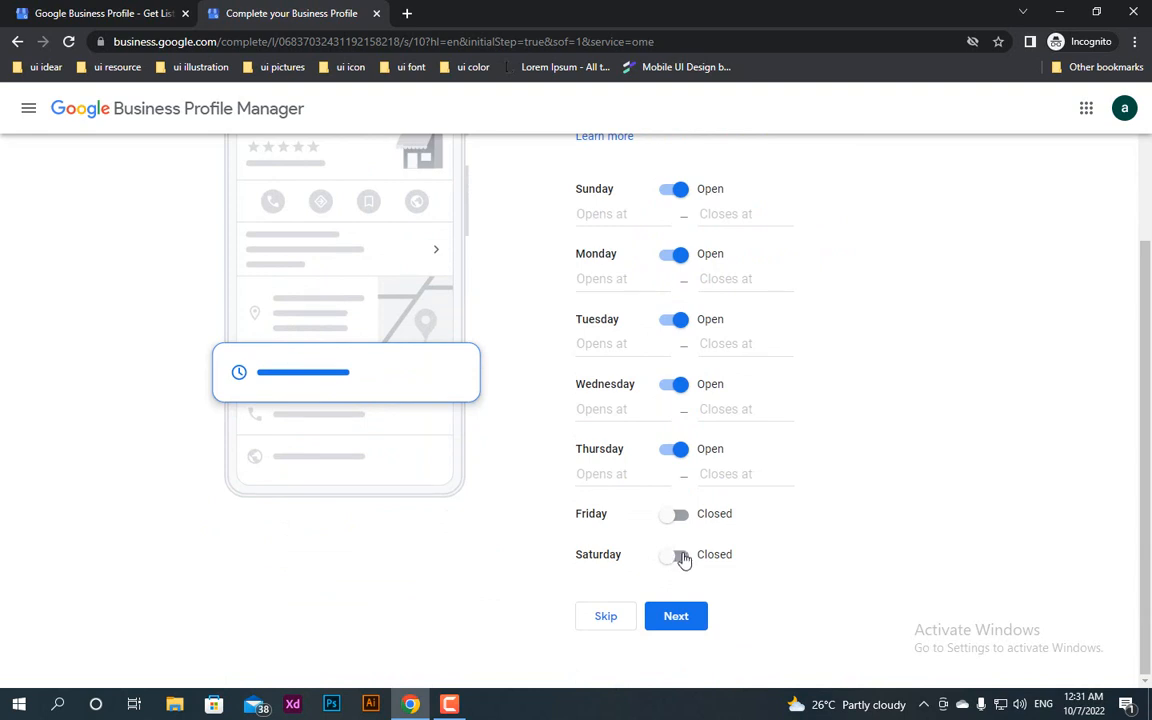
left_click(681, 556)
left_click(680, 514)
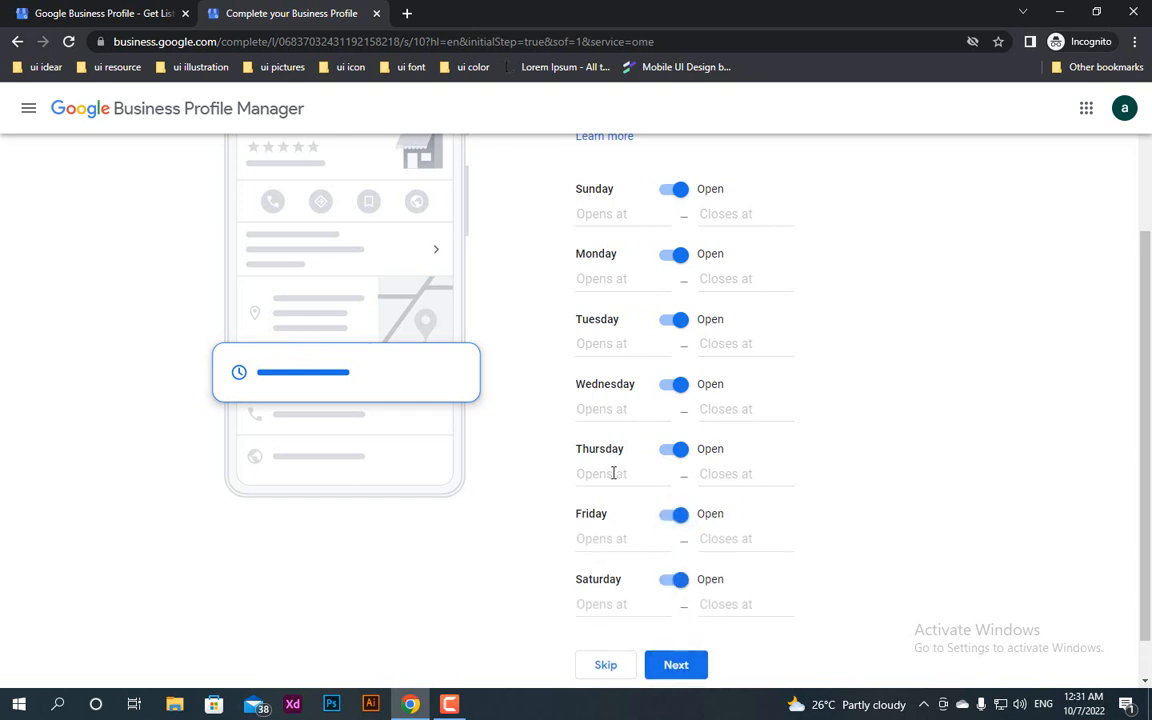
scroll(613, 472, "down", 1)
Step: Set Sunday to open 24 hours and Monday to 6:00 AM–6:00 PM
left_click(618, 164)
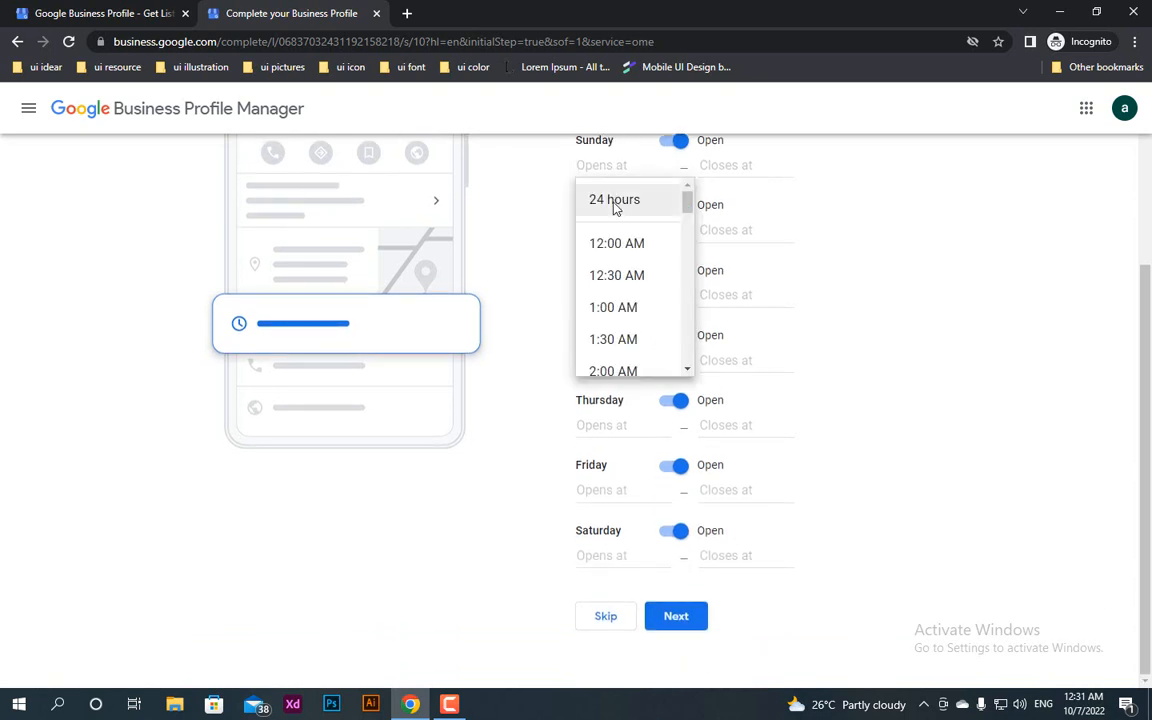
left_click(612, 205)
left_click(627, 231)
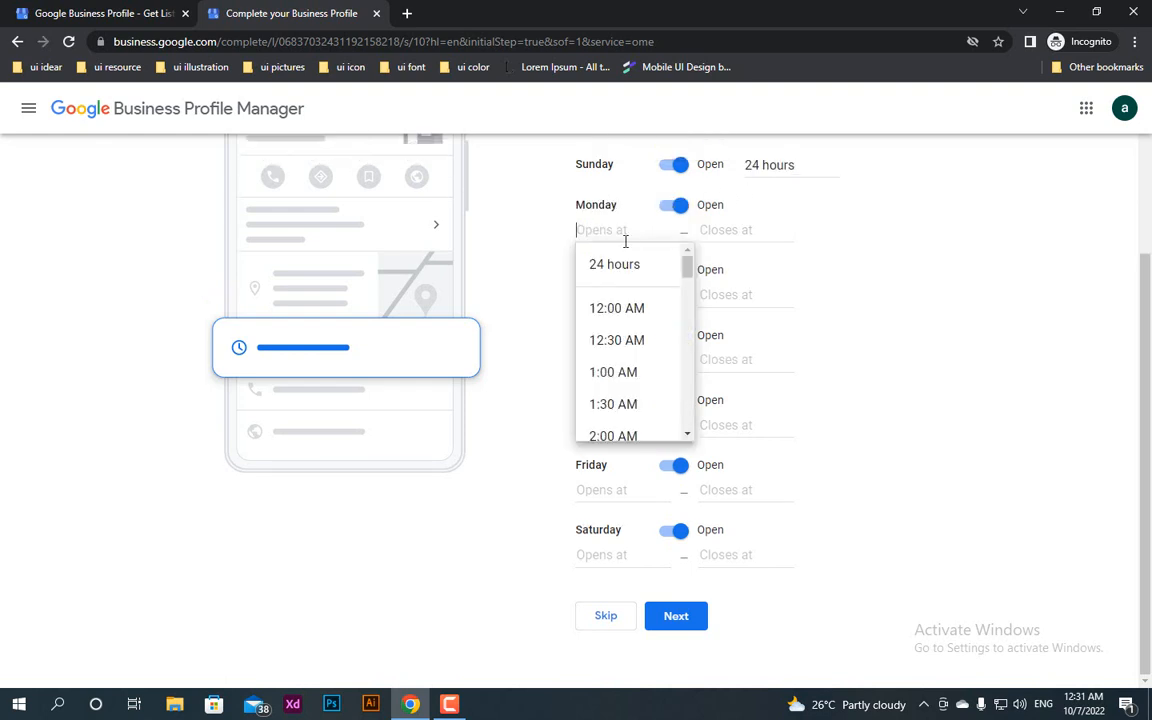
left_click(620, 312)
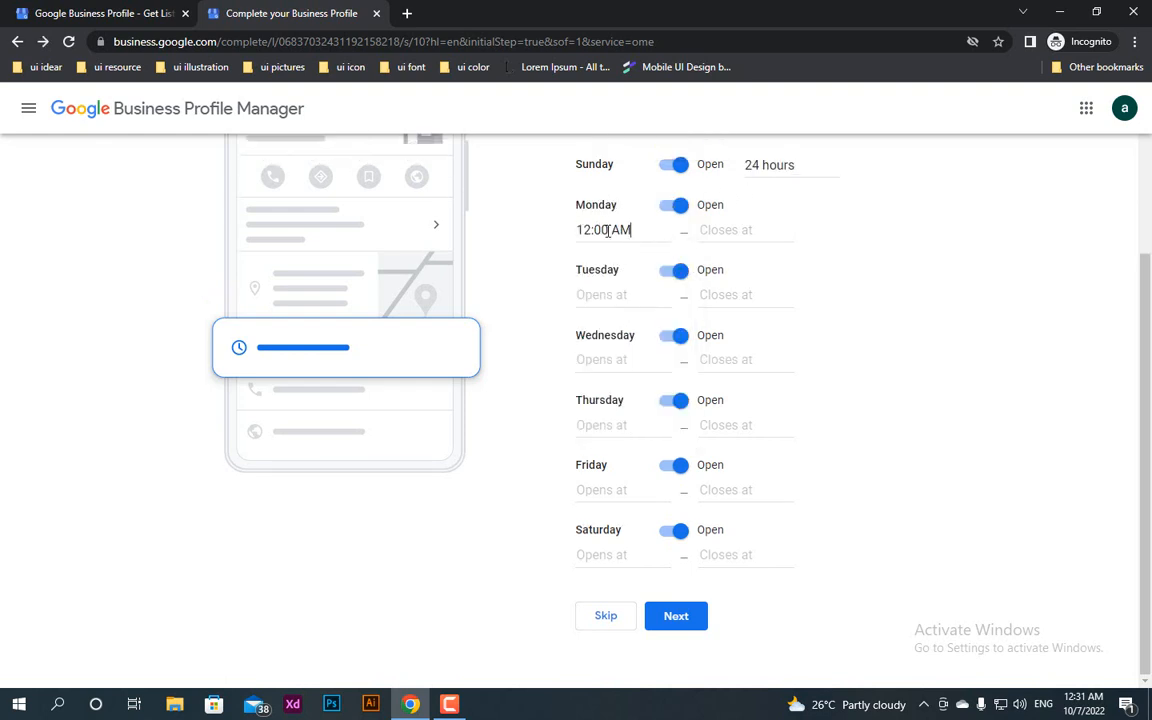
left_click_drag(633, 231, 548, 245)
type("6")
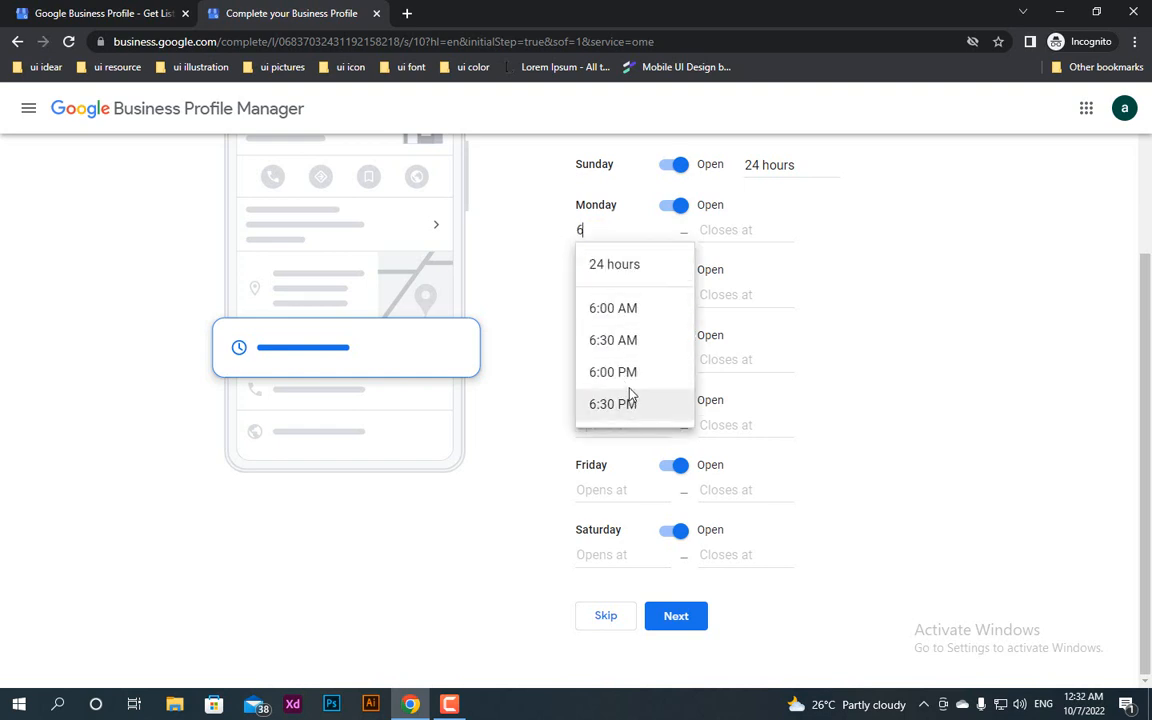
left_click(630, 310)
left_click(733, 232)
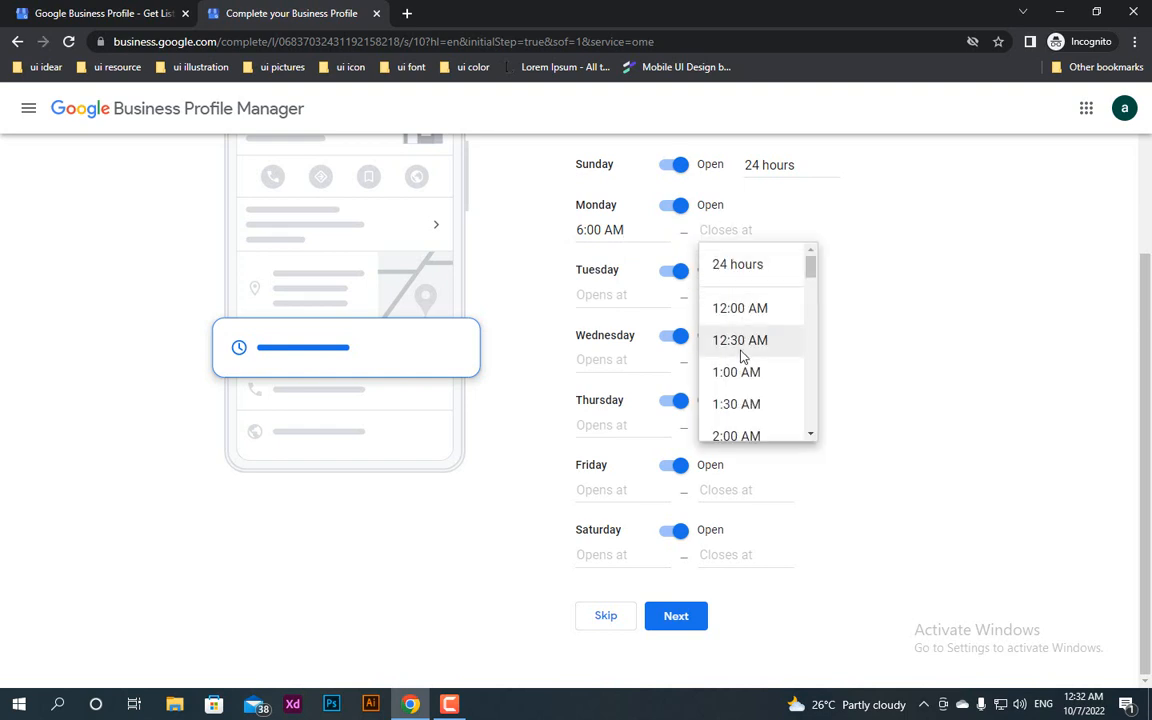
scroll(740, 355, "down", 1)
scroll(730, 406, "down", 1)
scroll(730, 410, "down", 4)
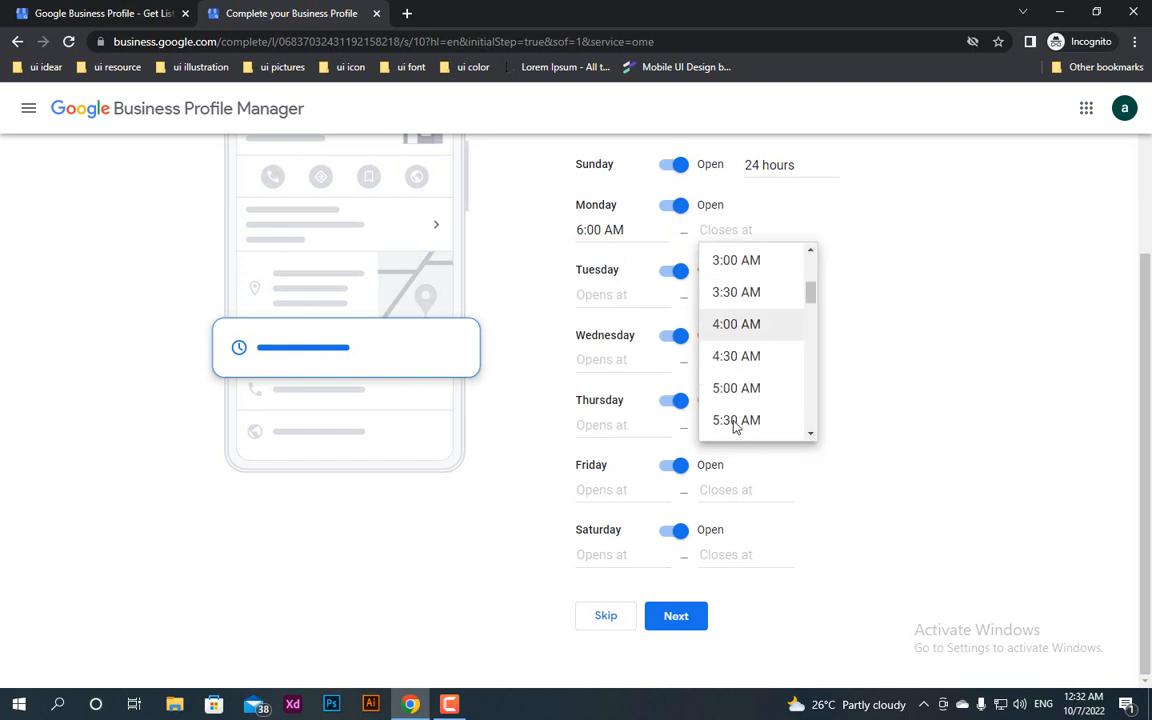
scroll(736, 402, "down", 5)
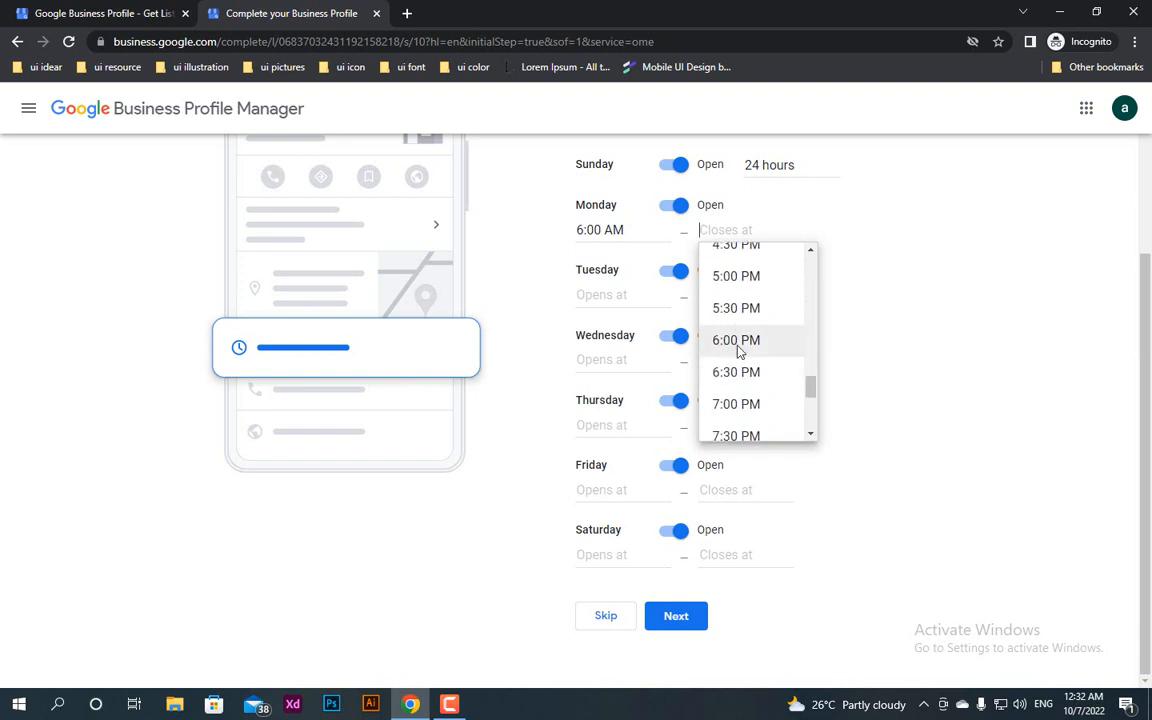
left_click(739, 345)
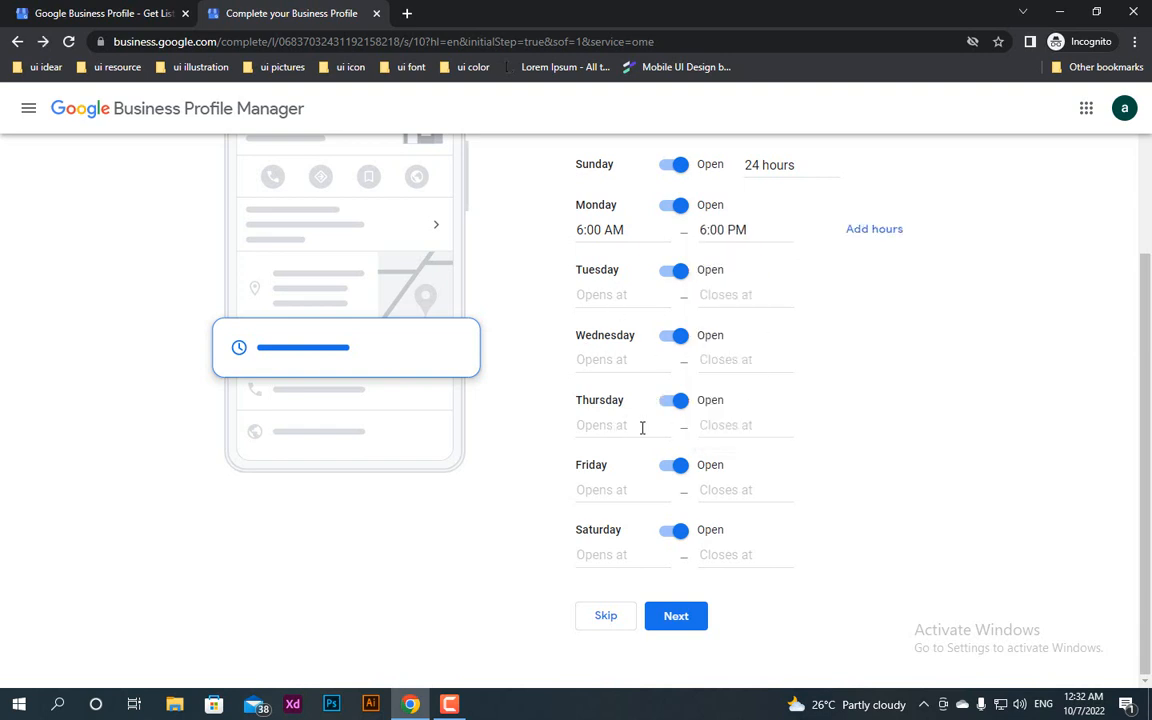
left_click(685, 614)
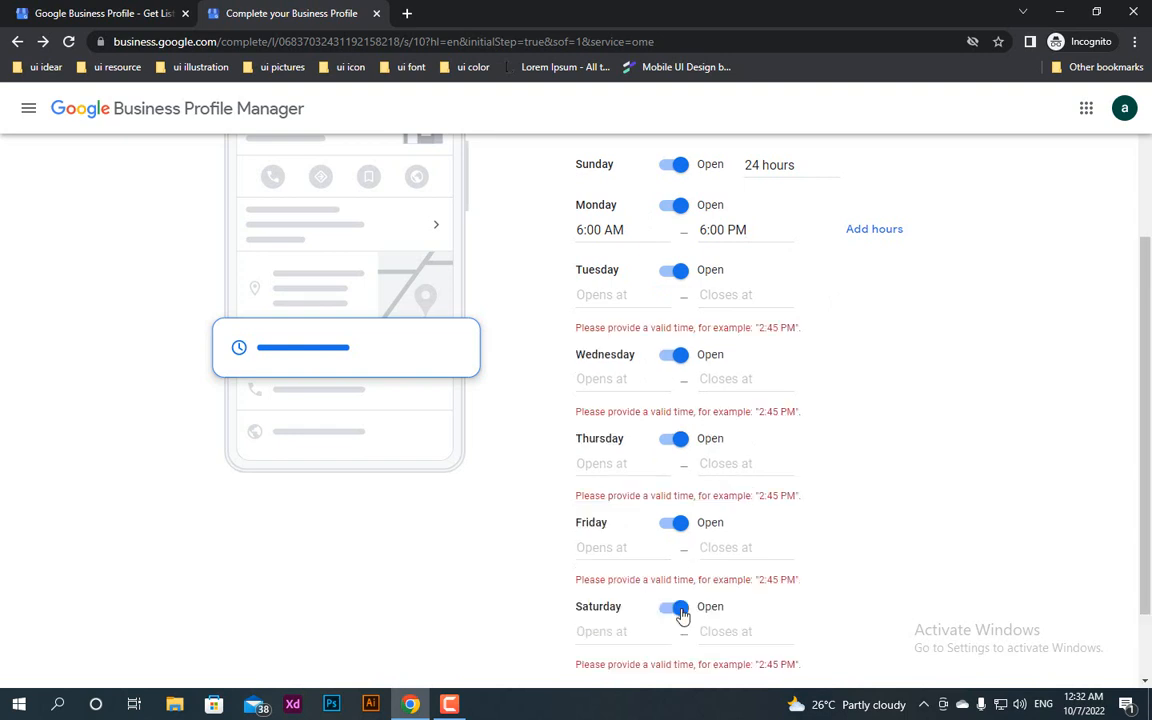
Step: Set Tuesday through Saturday to open 24 hours and save the hours
left_click(604, 295)
left_click(612, 333)
left_click(612, 351)
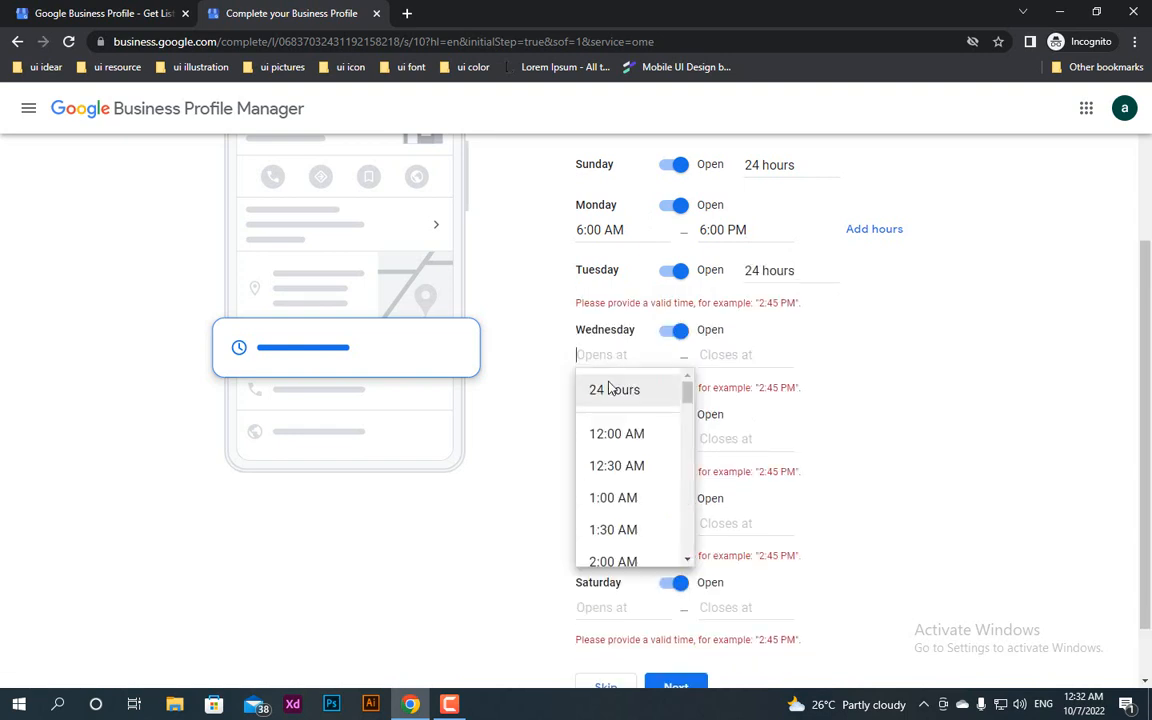
left_click(612, 389)
left_click(602, 411)
left_click(609, 450)
left_click(609, 476)
left_click(613, 508)
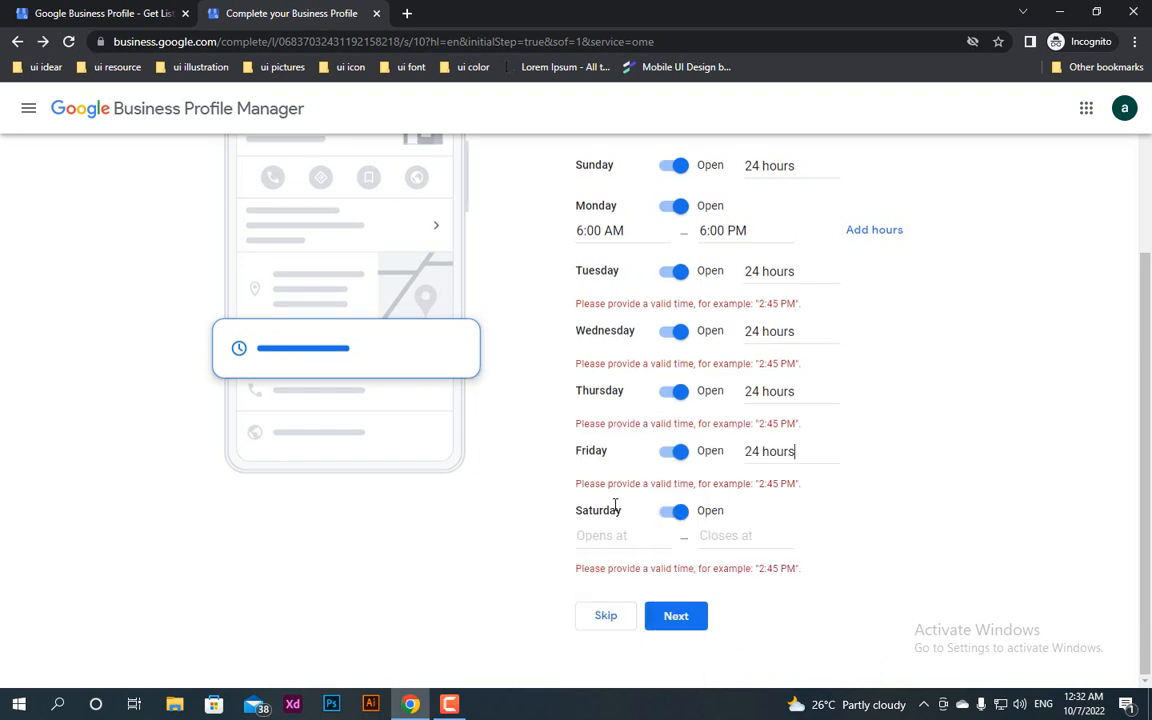
left_click(609, 537)
left_click(612, 571)
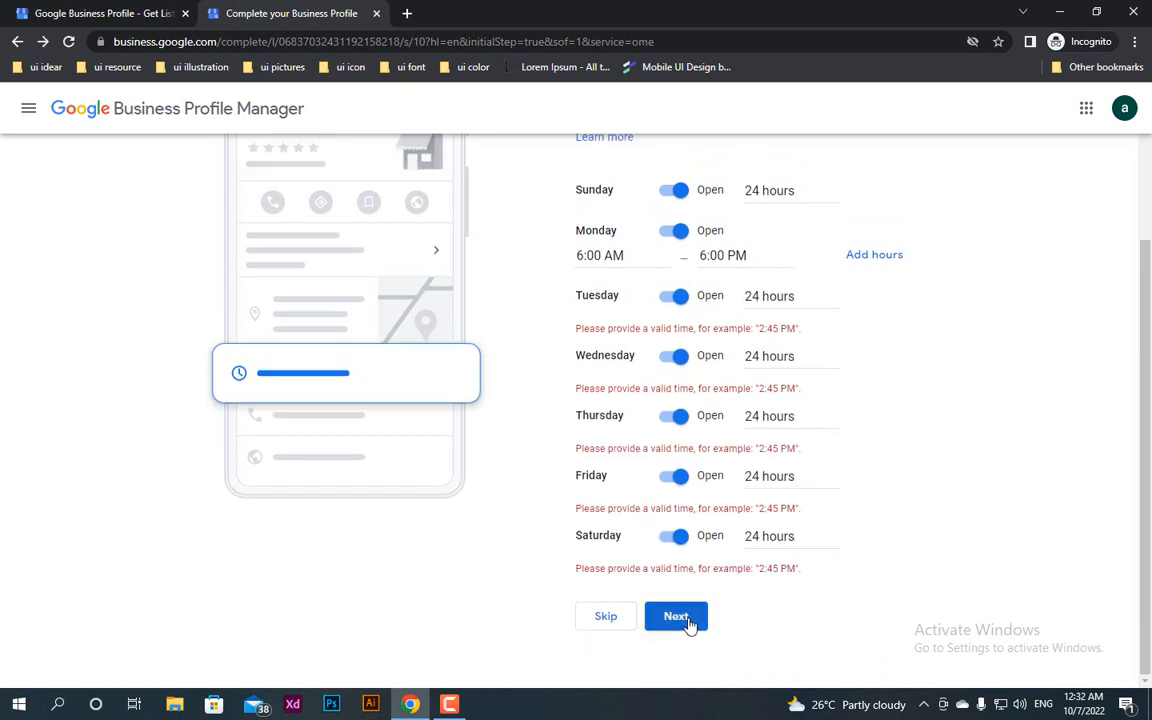
left_click(686, 618)
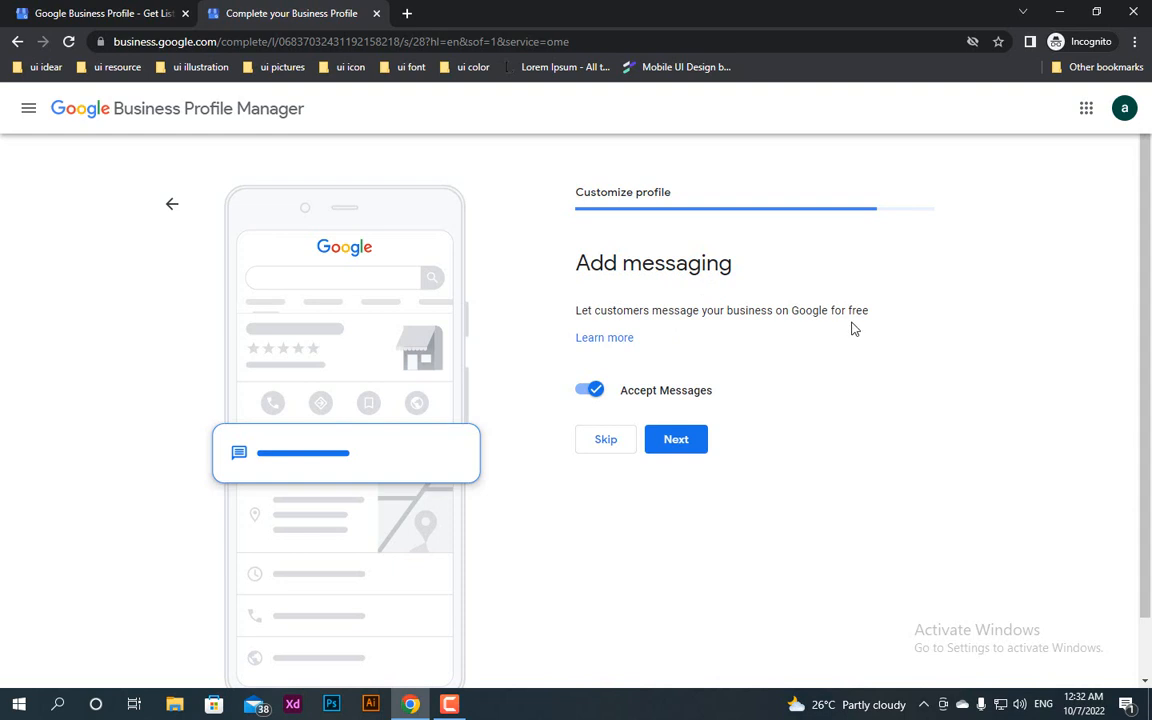
Step: Keep Accept Messages switched on and advance to the Add business description page
left_click(695, 441)
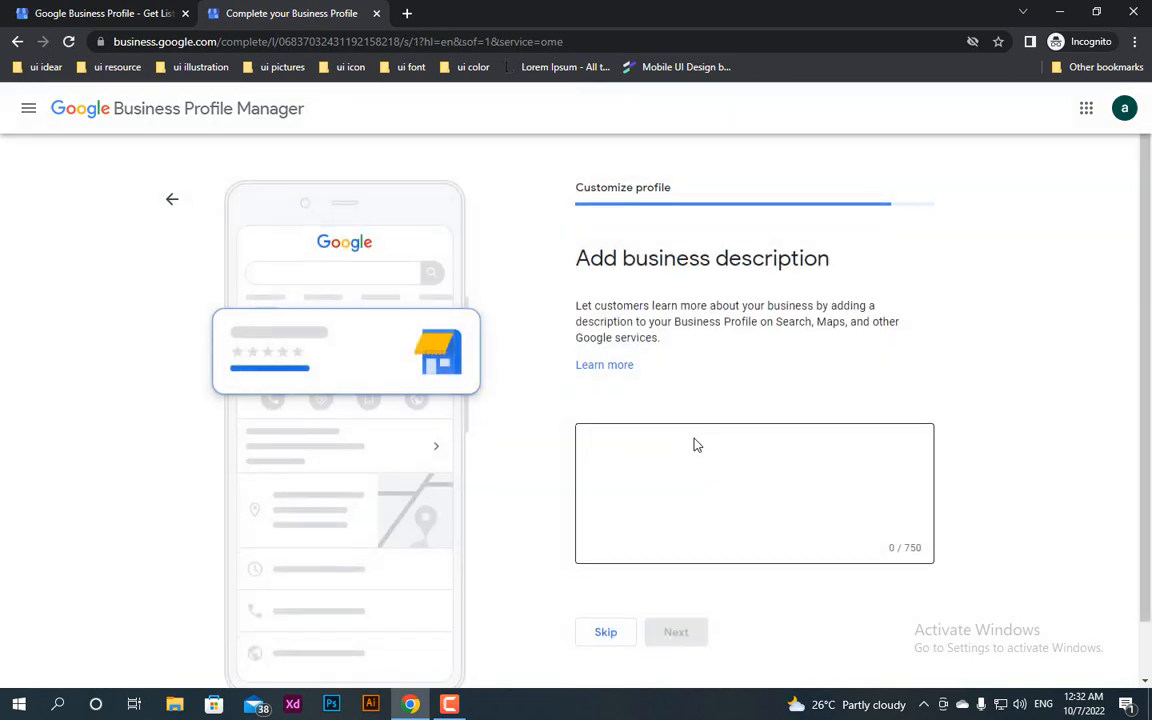
Step: Enter a 57-character description presenting a professional website developer from bd, then continue to photos
scroll(692, 445, "down", 1)
left_click(681, 443)
scroll(681, 443, "up", 1)
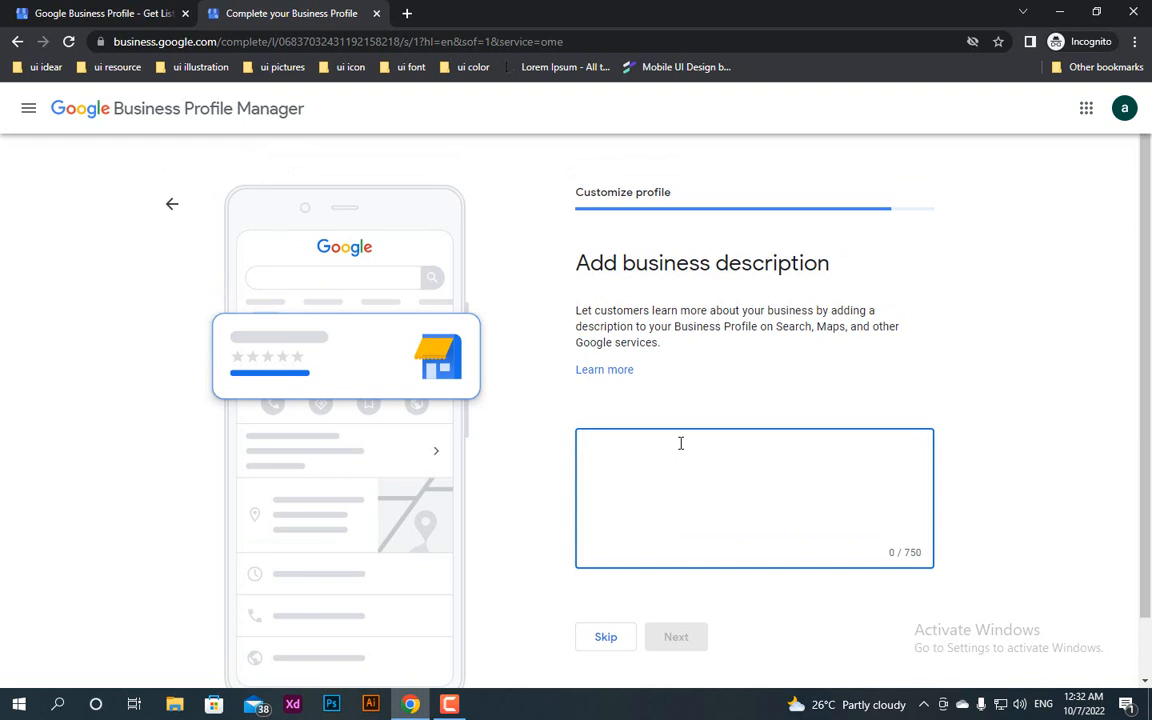
type("Hi, this is br")
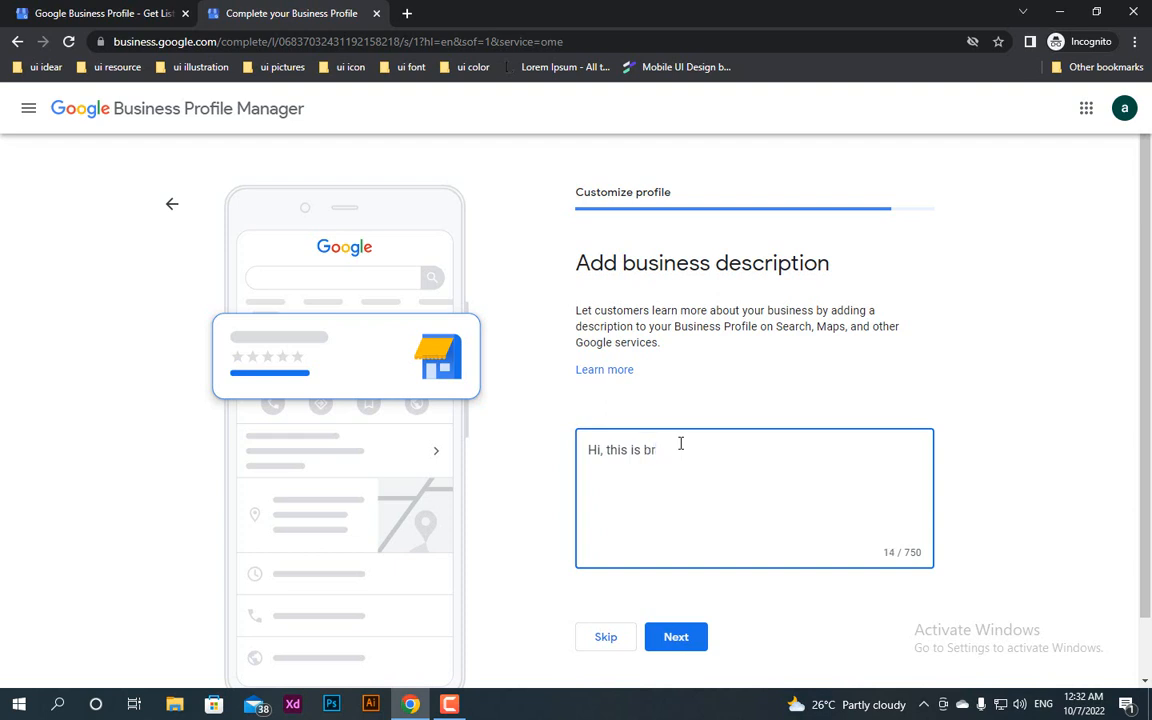
type("ad from bd a professional we")
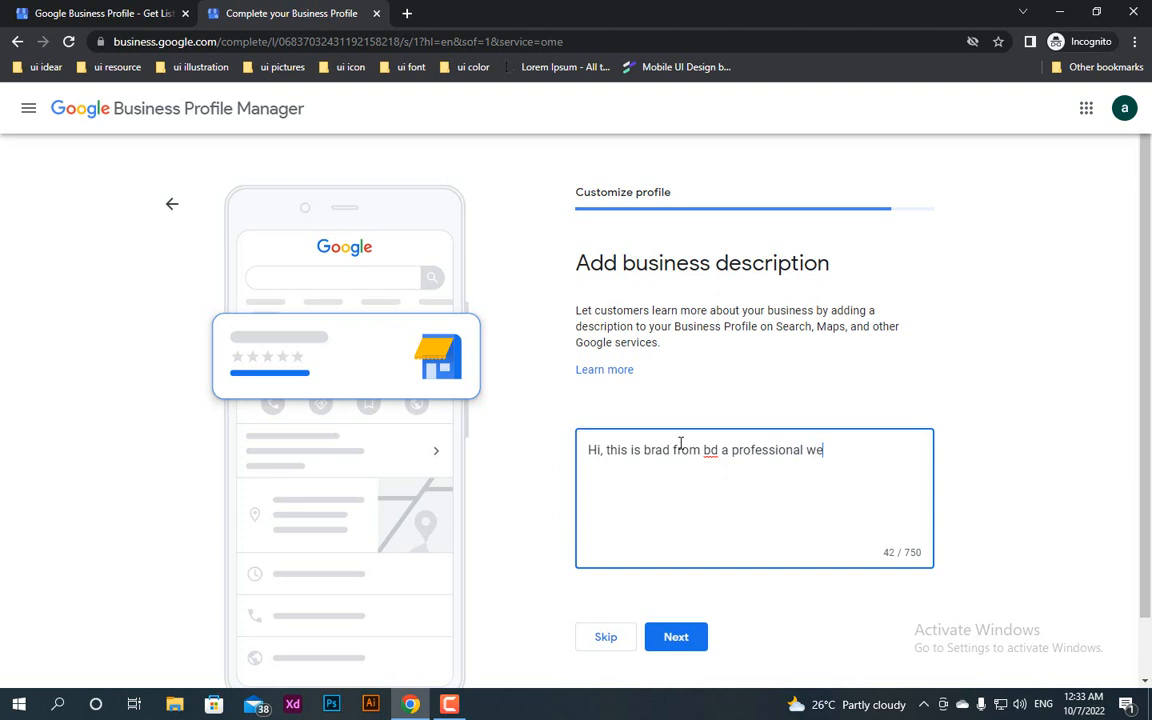
type("bsite developer")
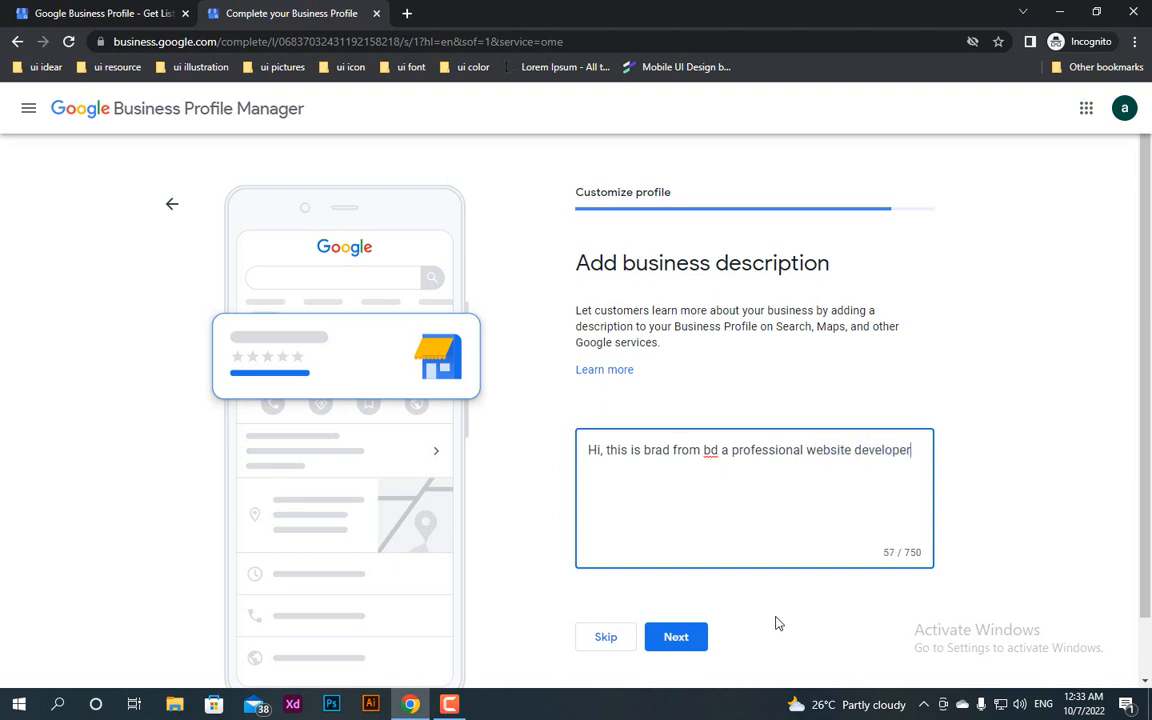
left_click(699, 646)
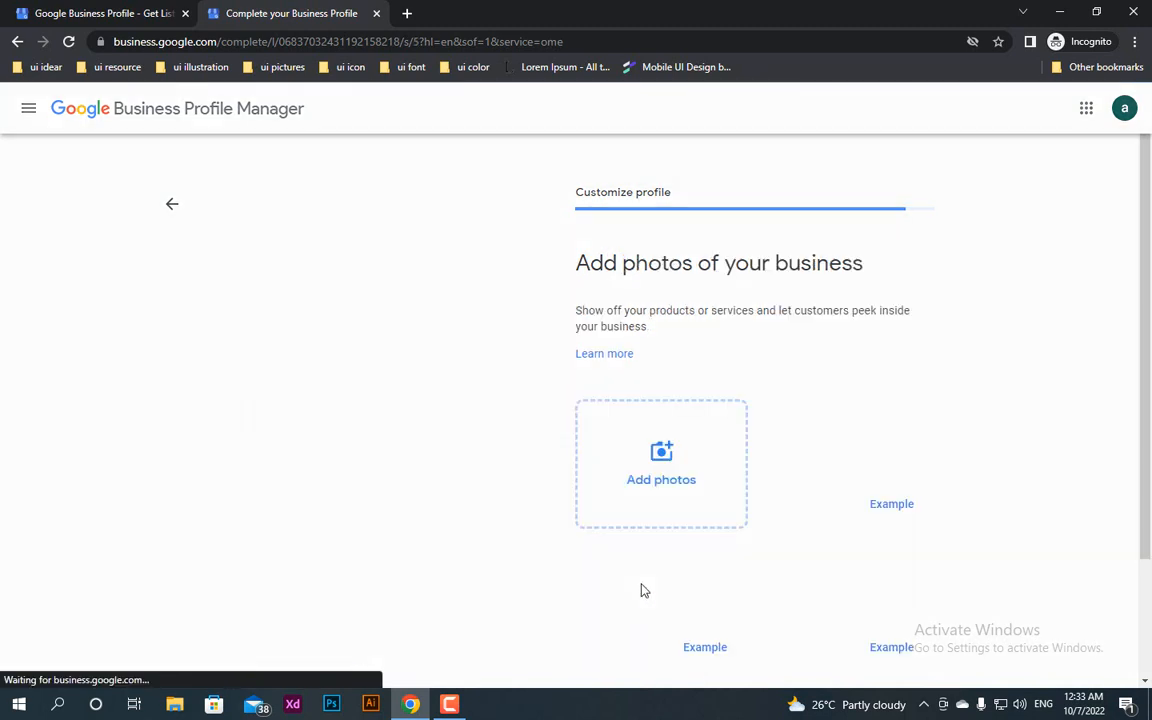
Step: Upload the woman illustration PNG from Downloads as a business photo and continue
scroll(648, 505, "down", 2)
scroll(648, 505, "down", 3)
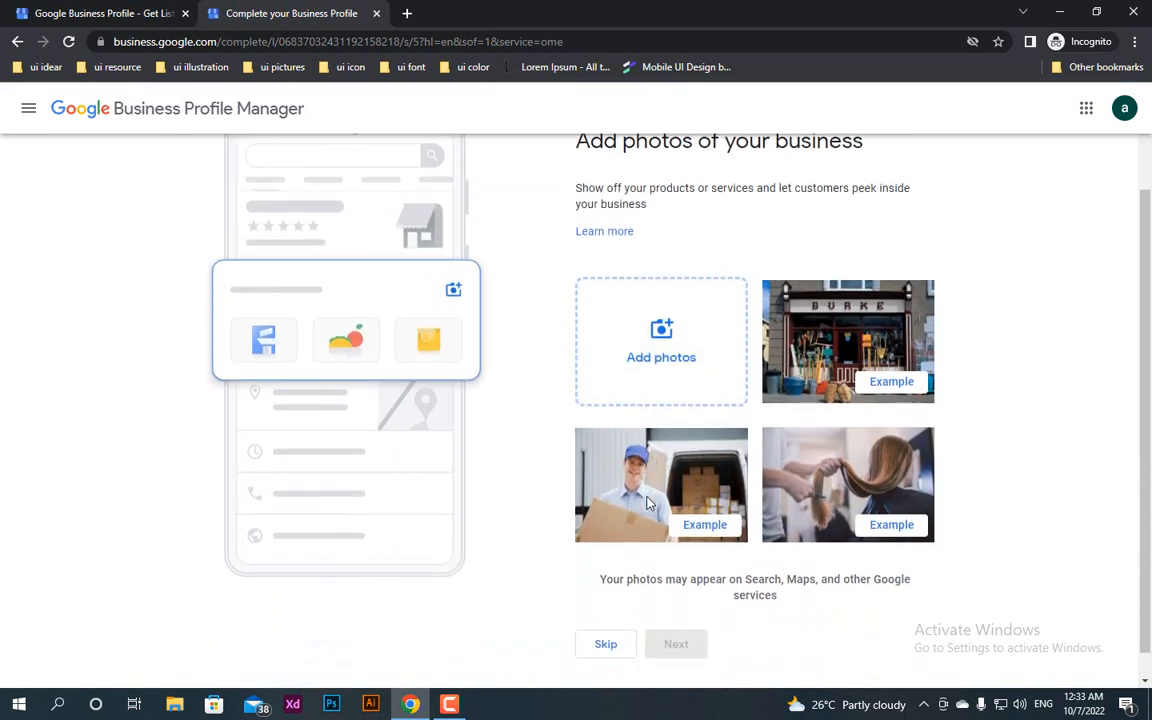
left_click(664, 327)
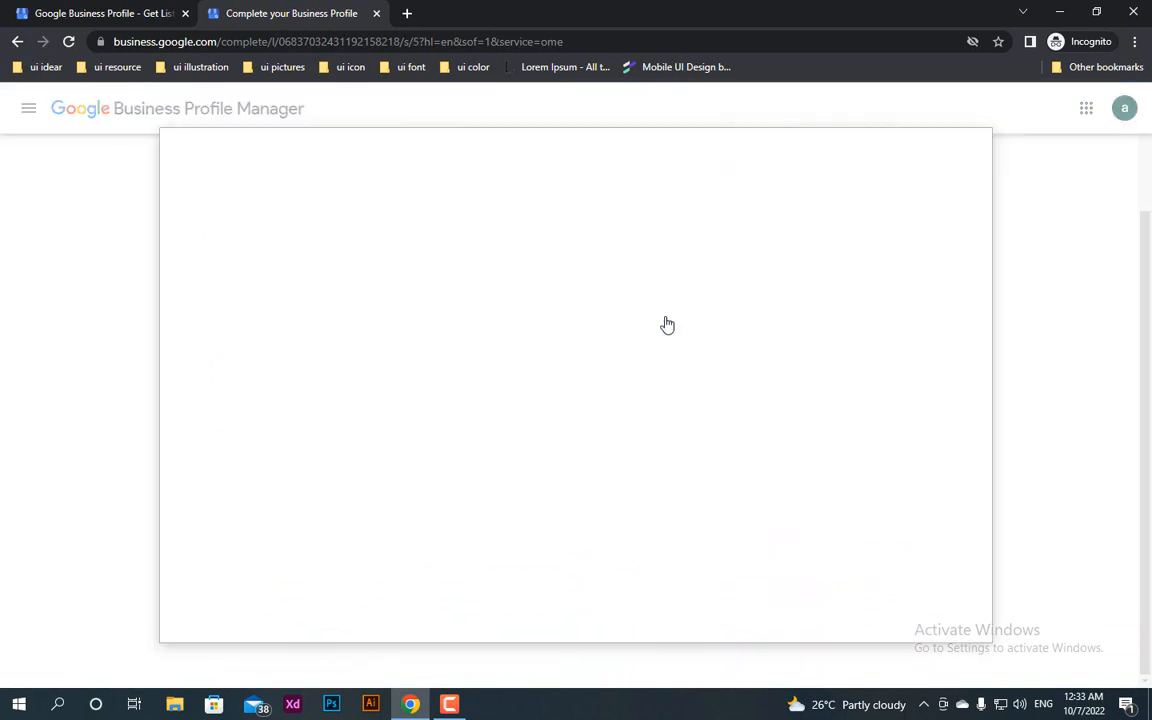
left_click(571, 406)
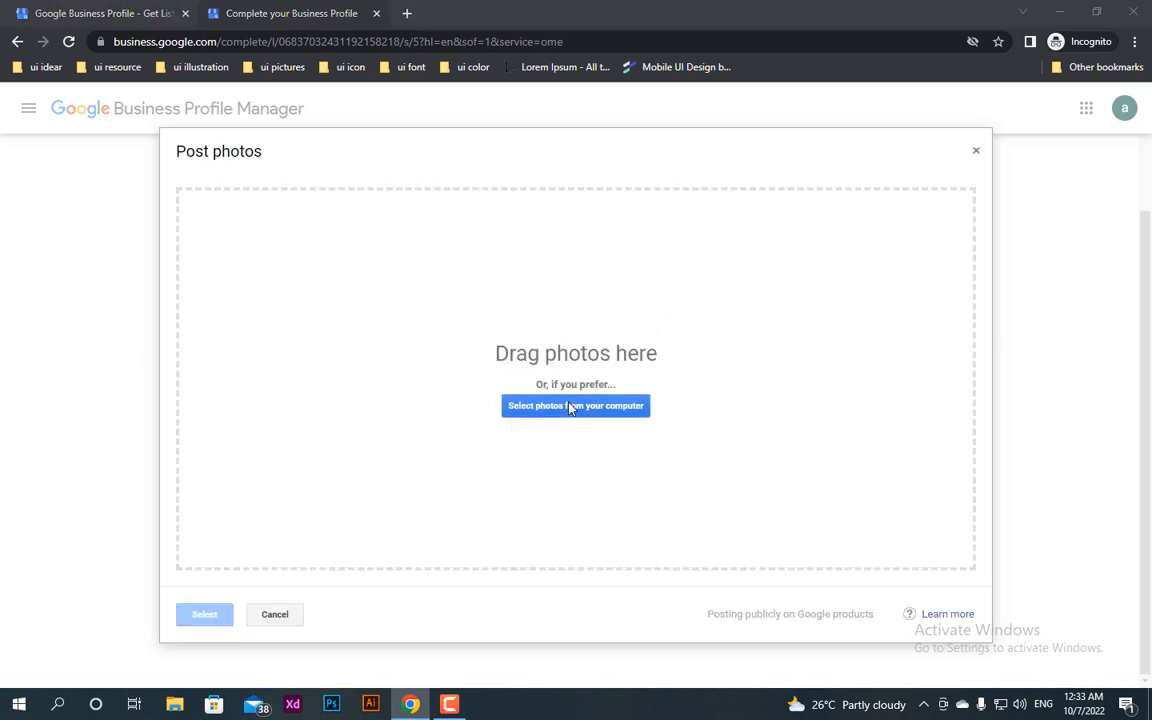
left_click(61, 153)
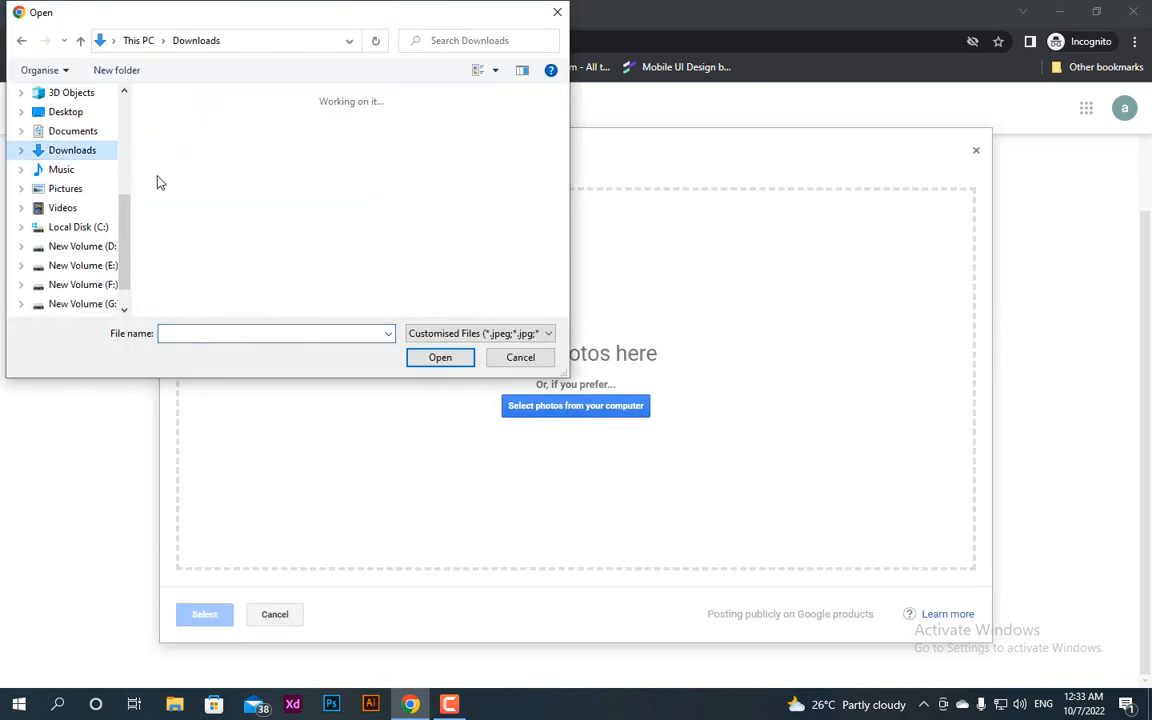
scroll(283, 265, "down", 5)
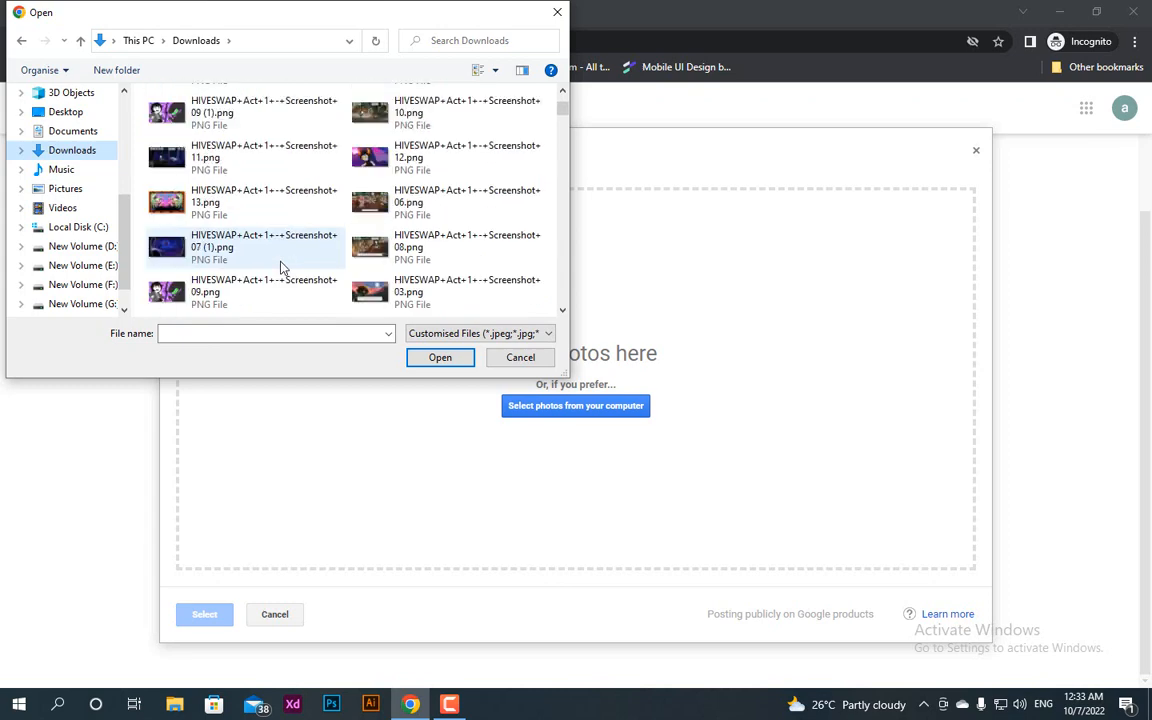
scroll(281, 267, "down", 6)
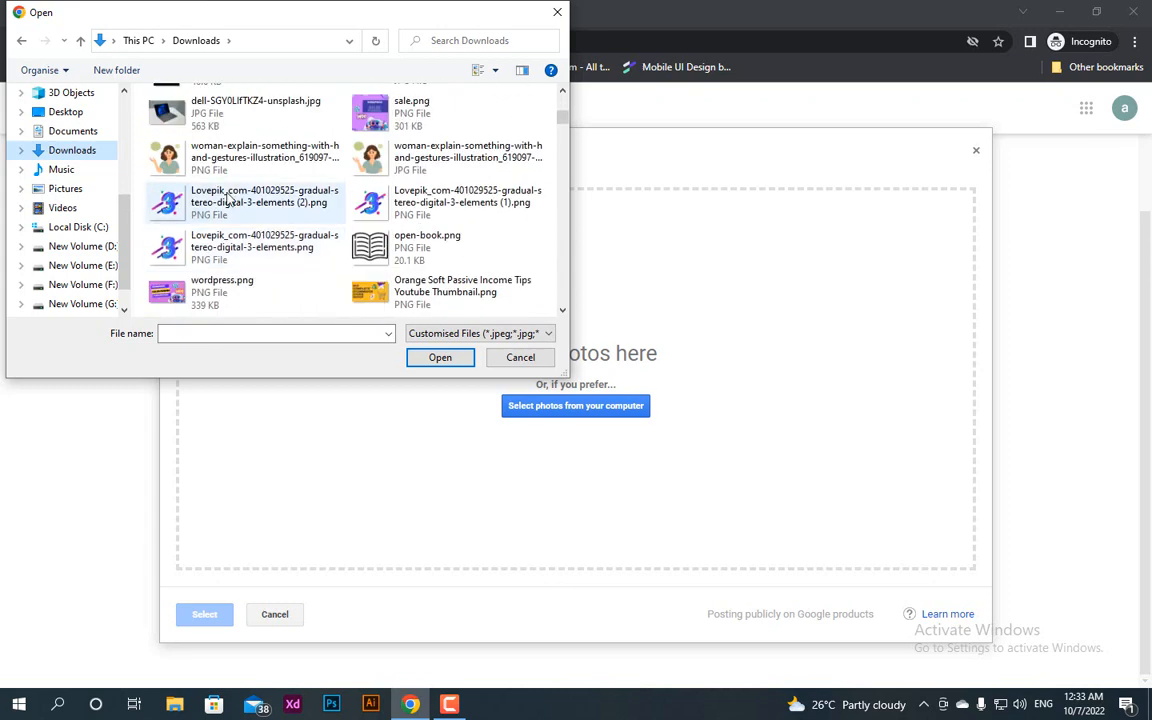
left_click(174, 152)
left_click(430, 362)
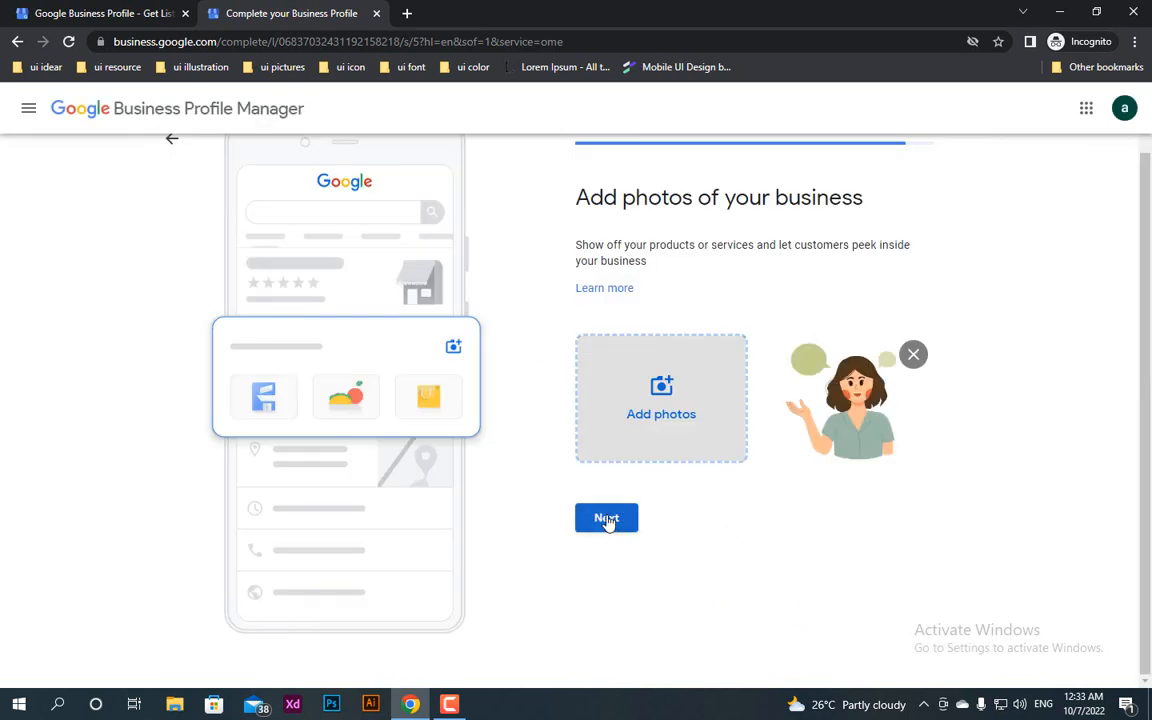
left_click(607, 520)
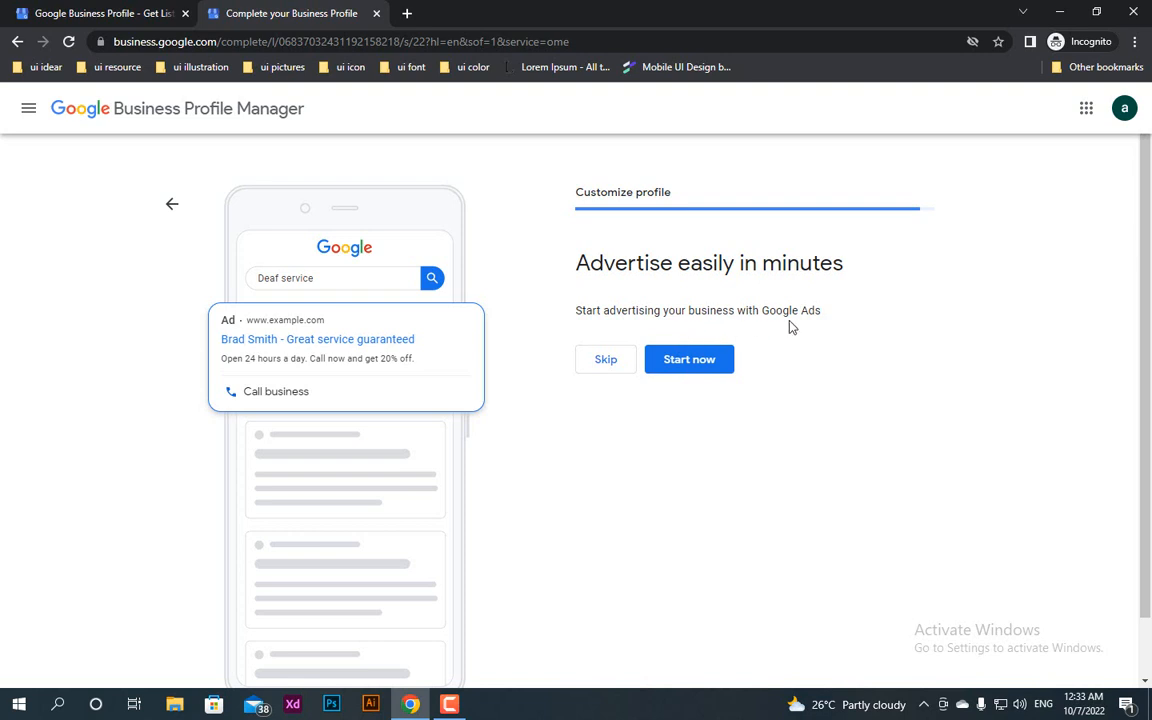
Step: Skip the Google Ads offer and acknowledge the verification notice to finish setup
left_click(612, 369)
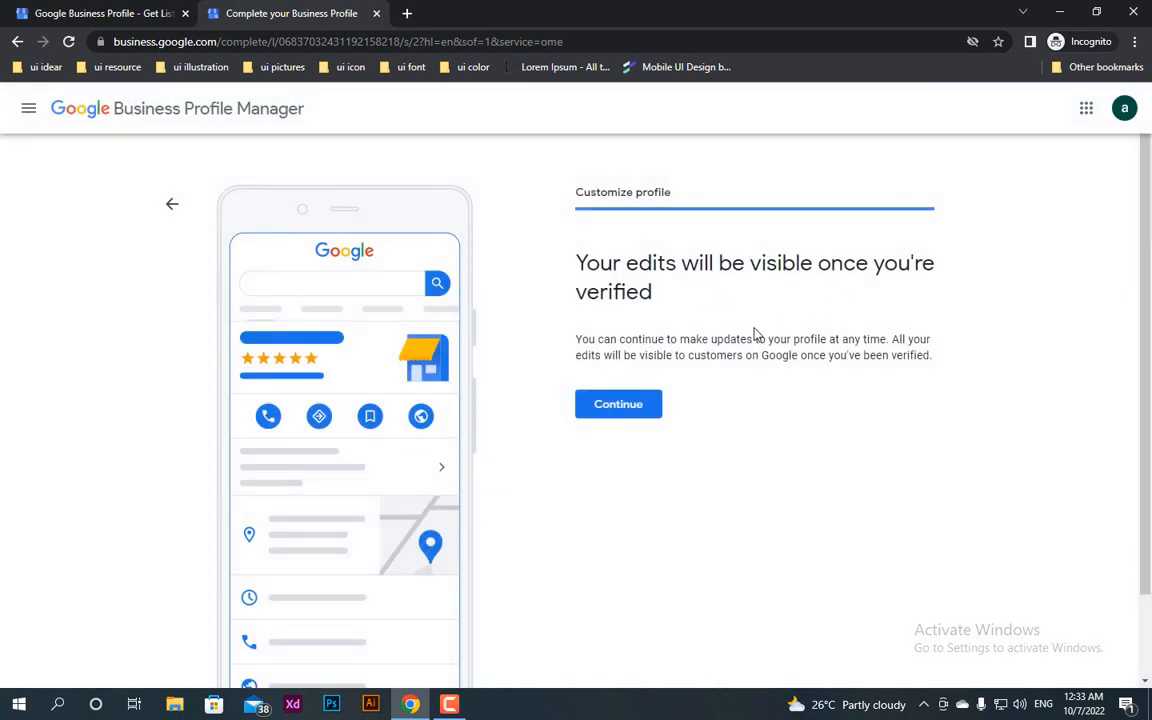
left_click(633, 408)
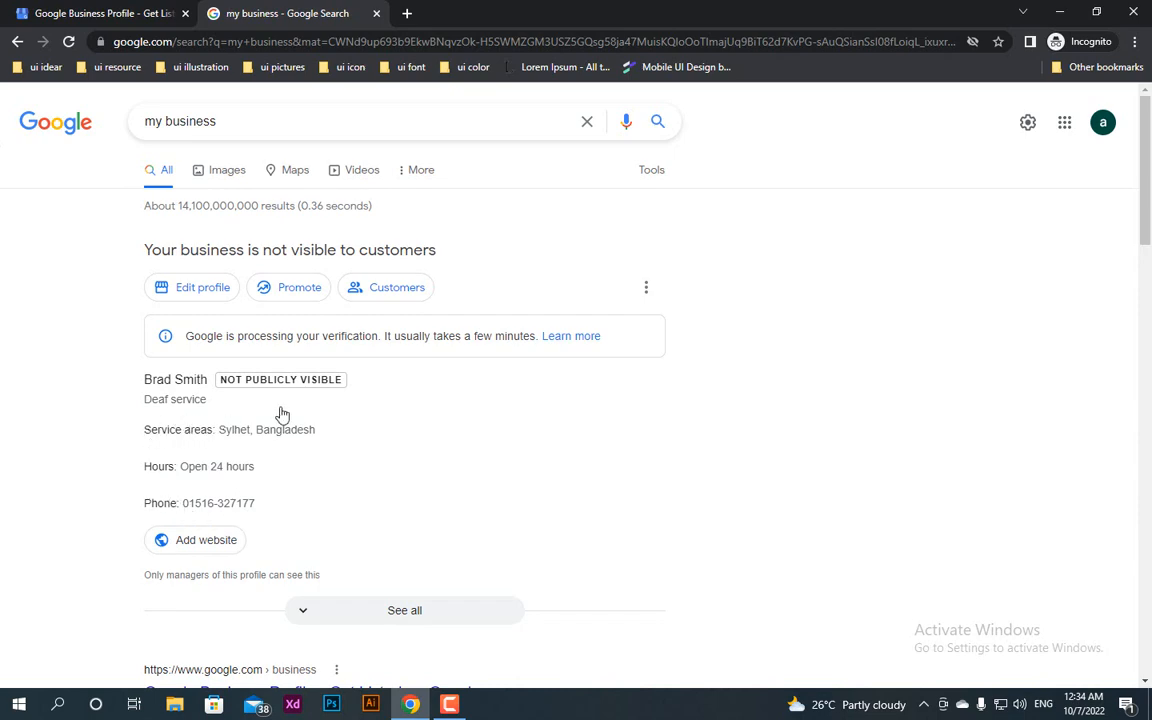
scroll(283, 495, "down", 2)
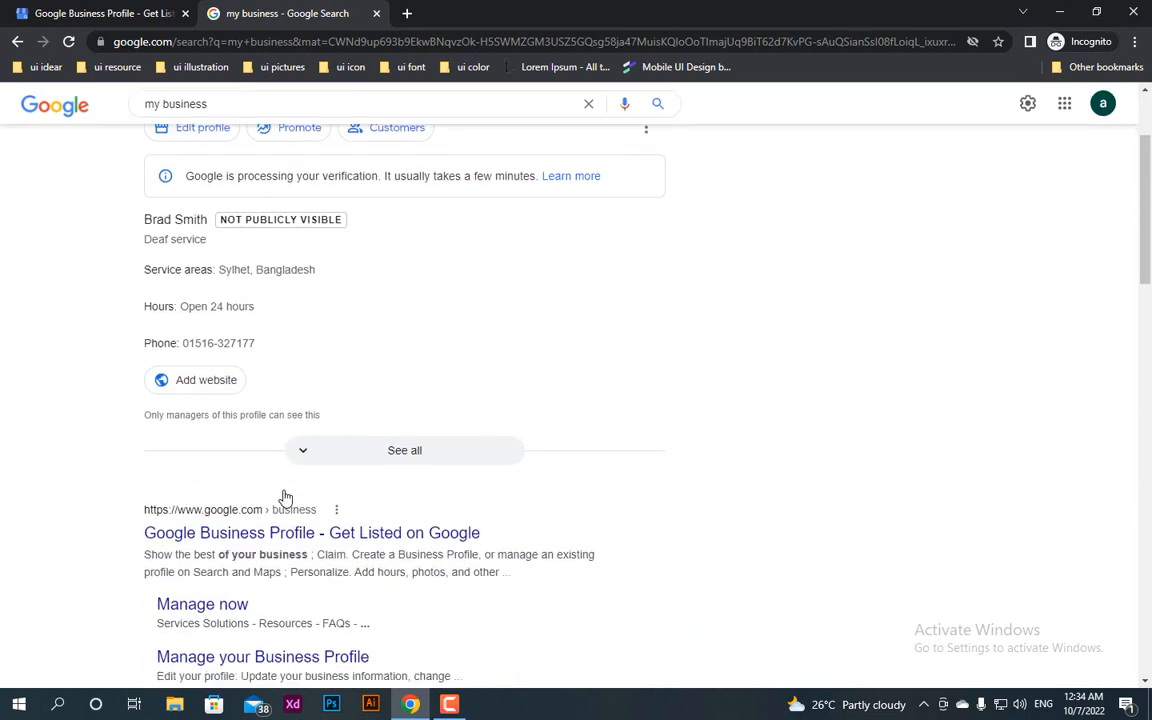
scroll(283, 496, "up", 2)
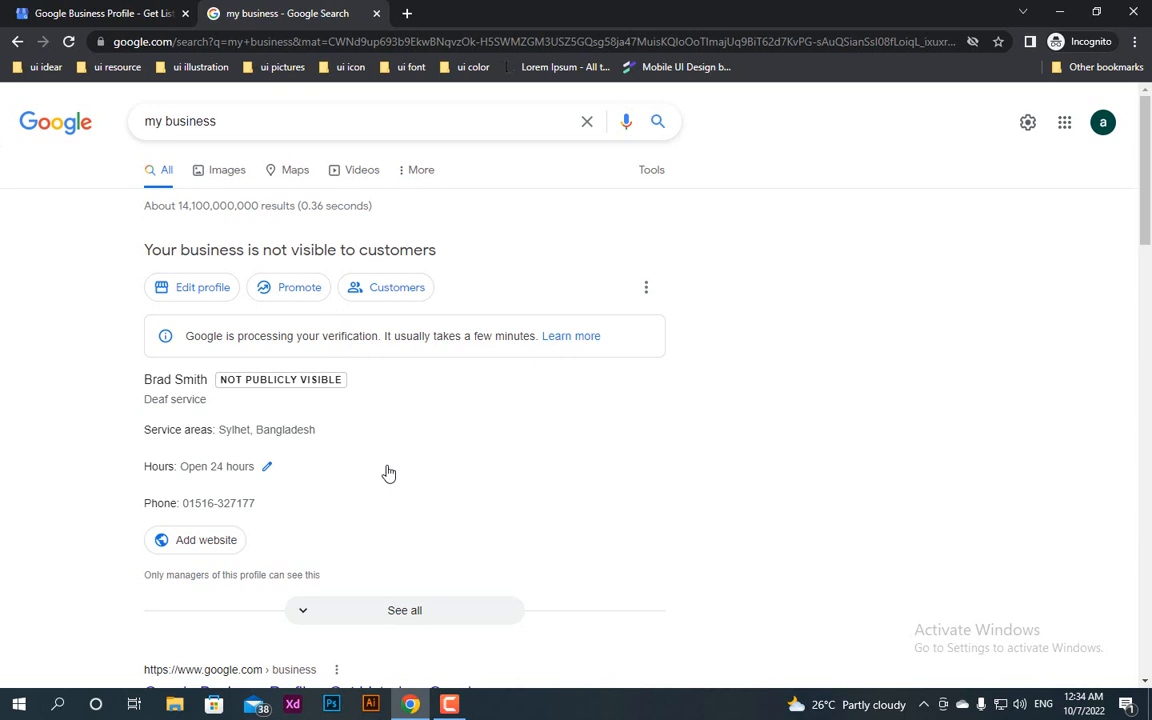
scroll(389, 473, "down", 2)
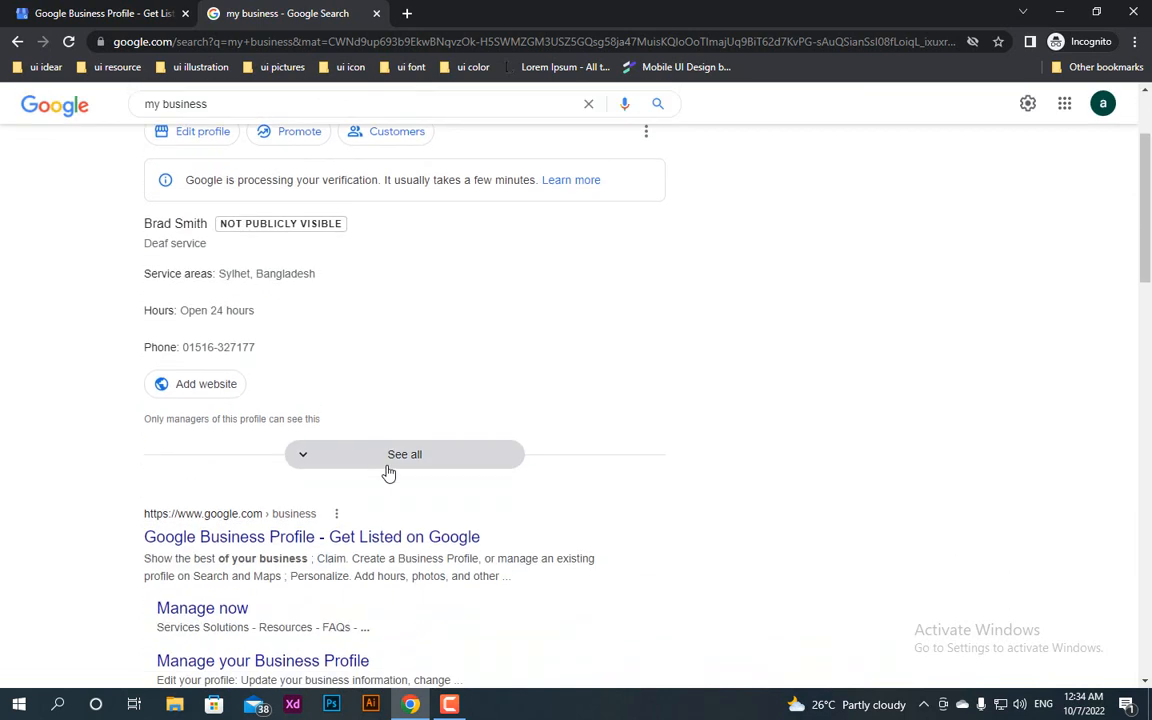
scroll(389, 473, "up", 2)
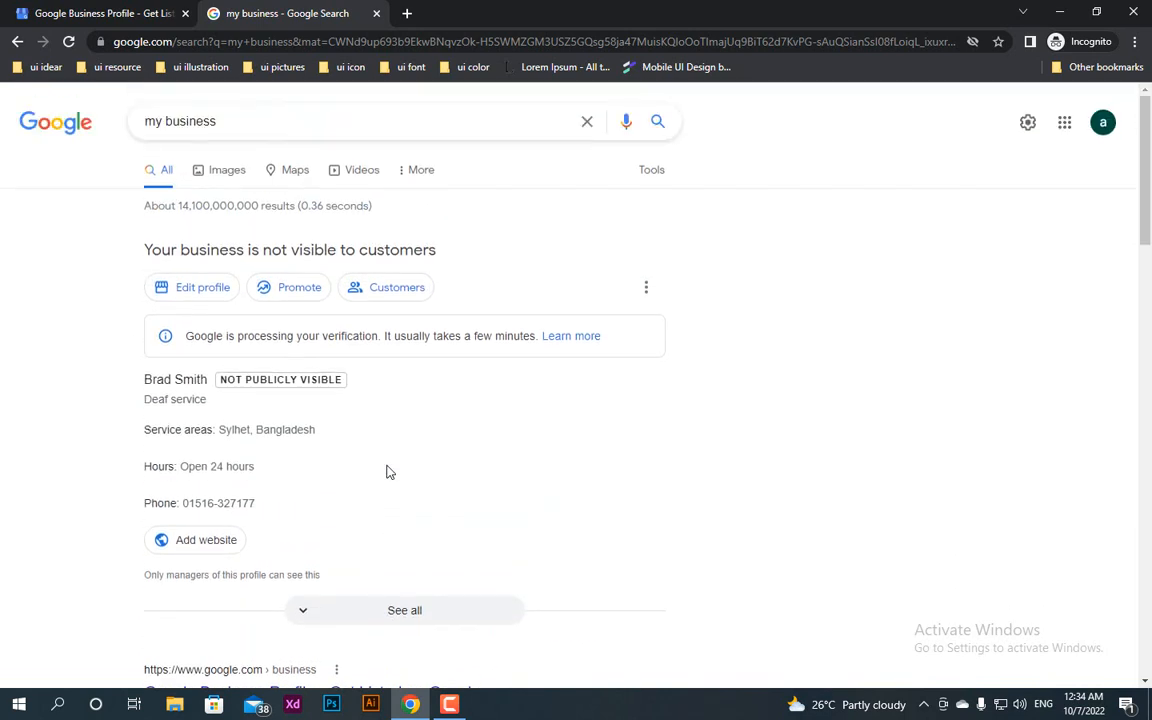
Step: Open the profile's Business information details from Search and scroll through them
left_click(192, 296)
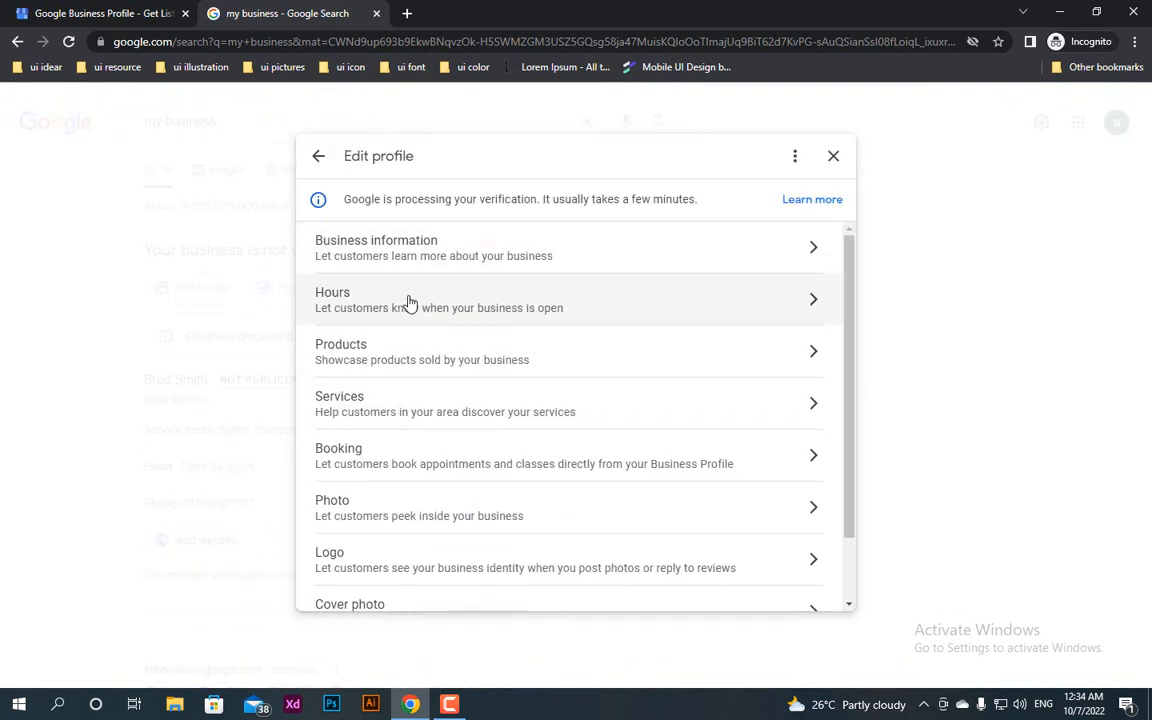
left_click(414, 262)
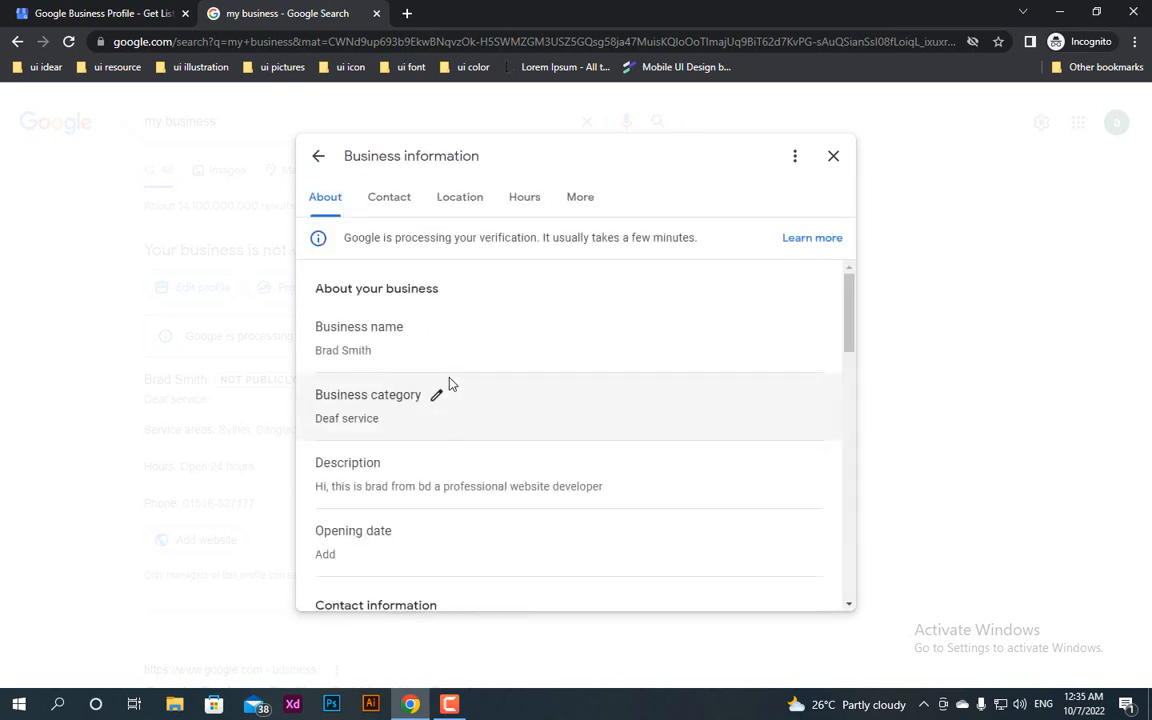
scroll(396, 442, "down", 3)
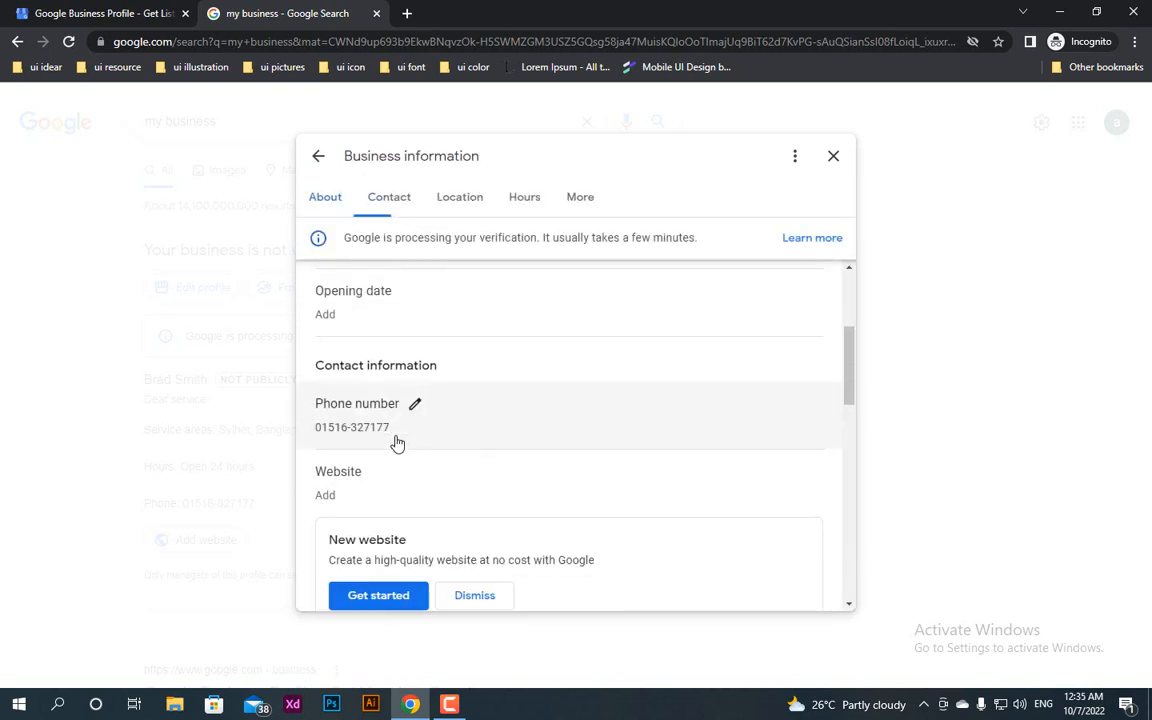
scroll(396, 442, "down", 15)
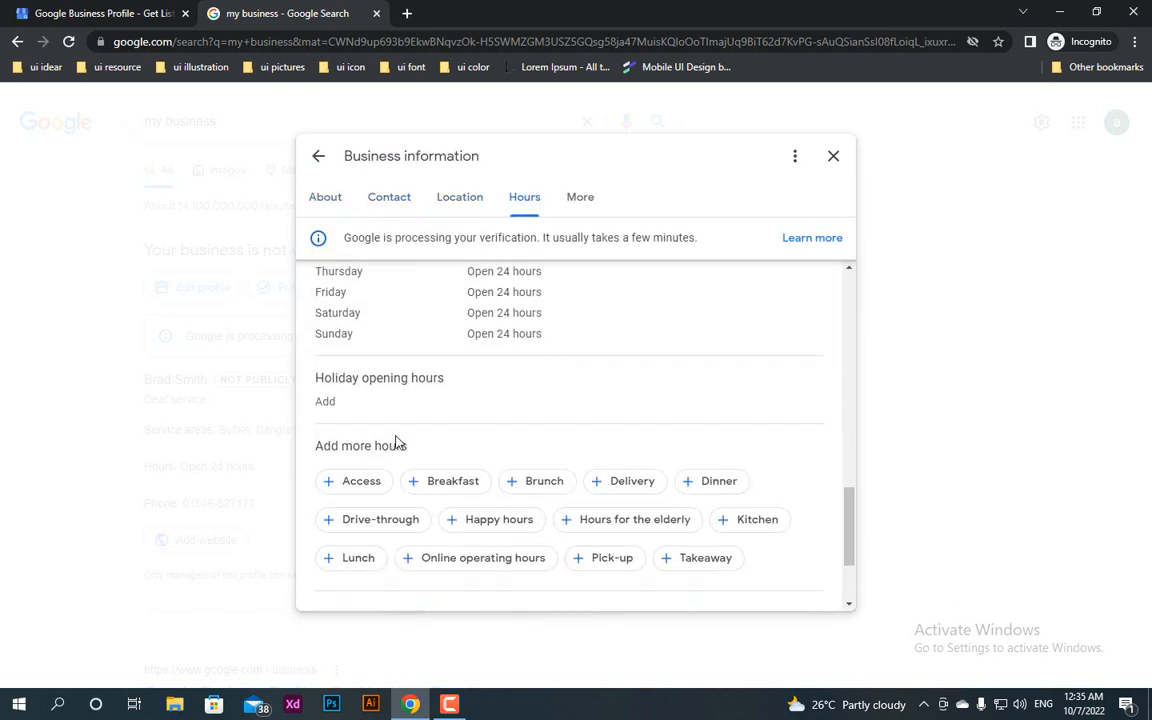
Step: Close the Business information panel and scroll to the Deaf service, Sylhet profile listing
left_click(833, 156)
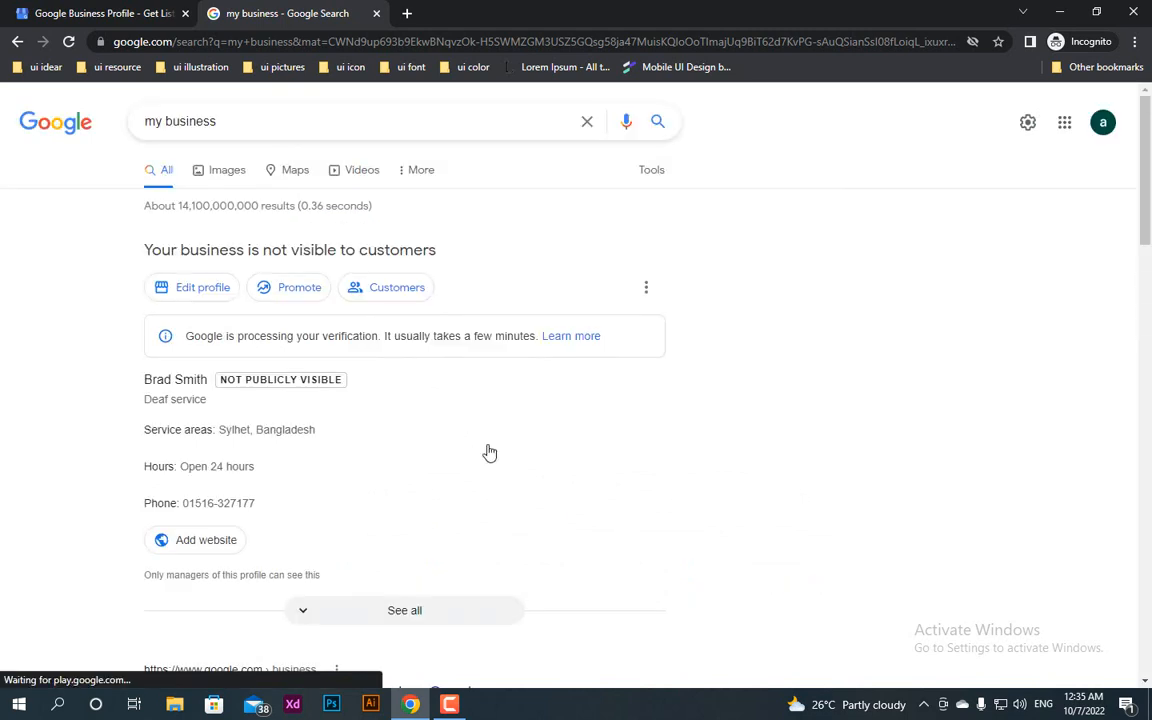
scroll(465, 460, "down", 1)
scroll(465, 460, "down", 1)
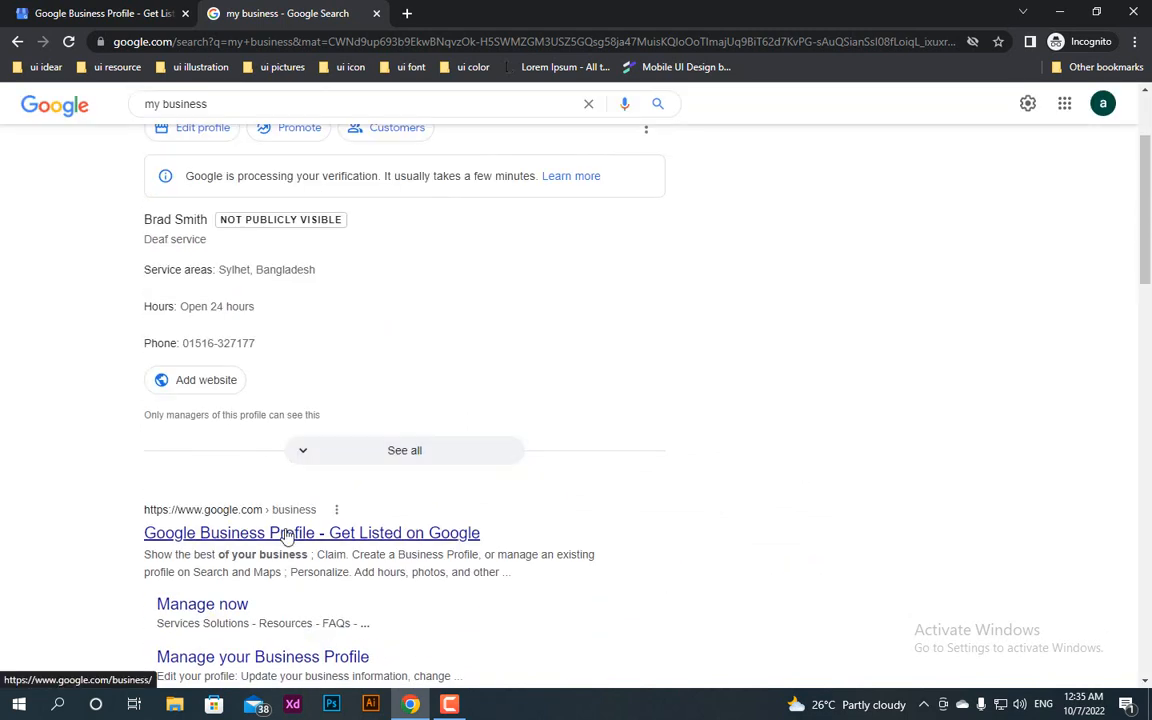
Step: Sign in to the Business Profile Manager, staying in the dashboard and skipping the survey
left_click(287, 535)
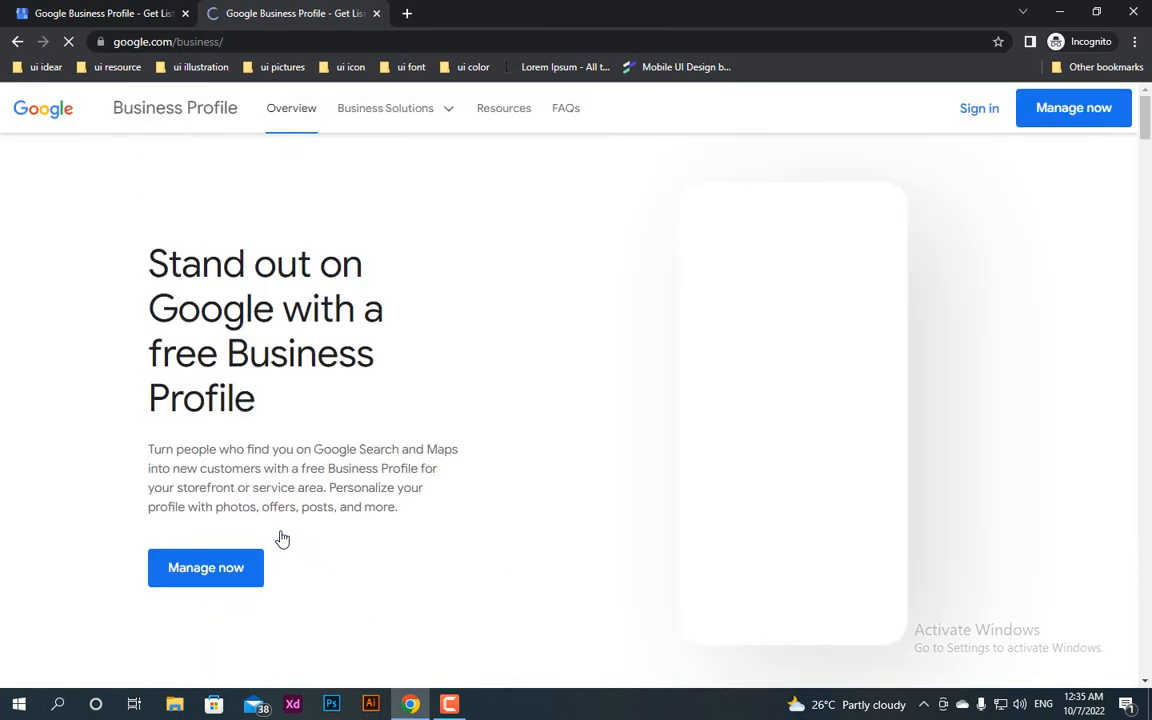
left_click(975, 114)
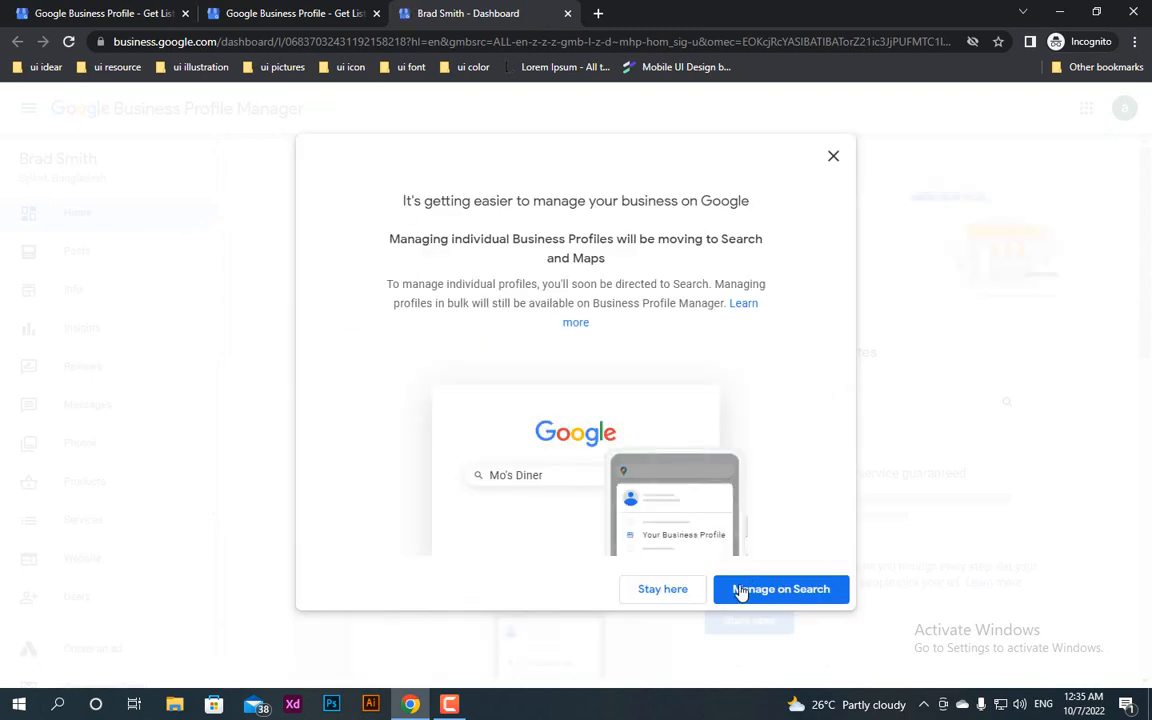
left_click(688, 595)
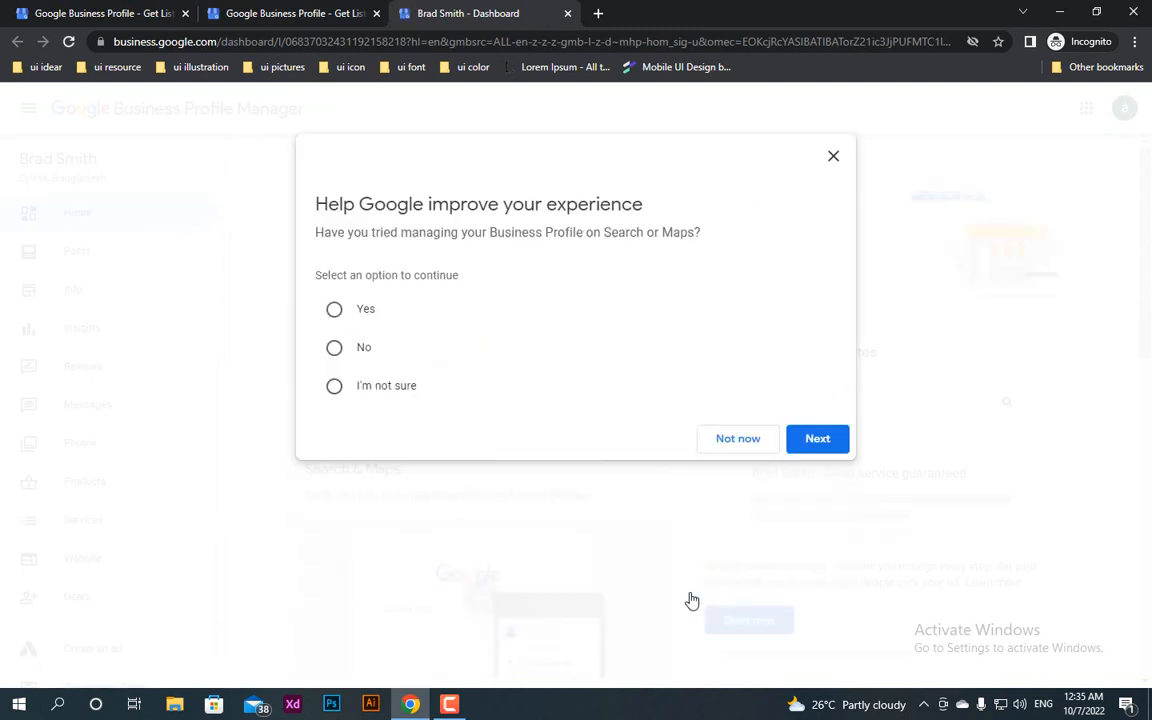
left_click(735, 440)
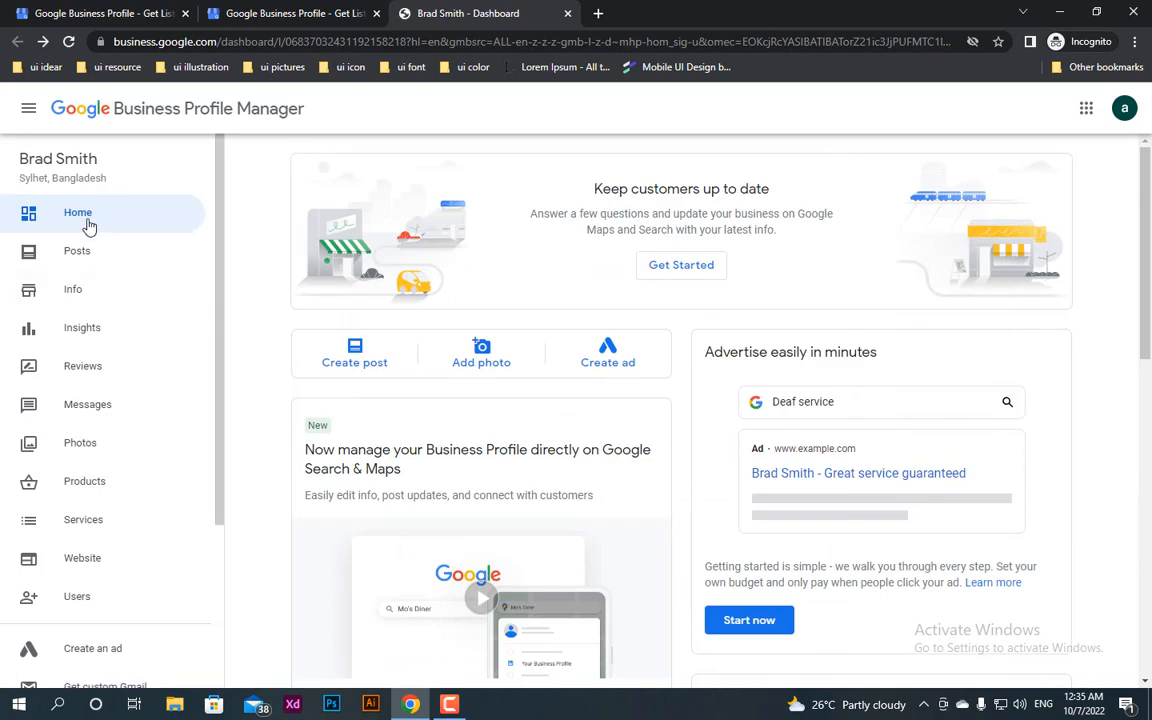
Step: Open the business's Posts page from the sidebar
scroll(487, 437, "down", 8)
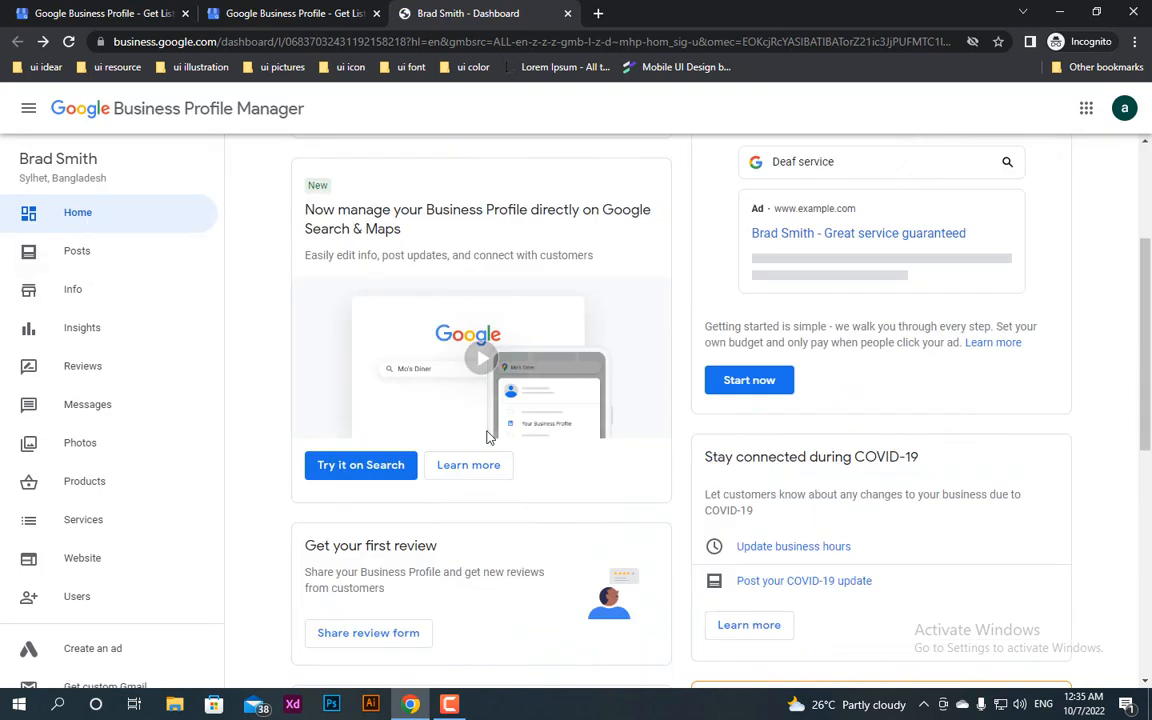
scroll(749, 479, "up", 2)
scroll(749, 479, "up", 3)
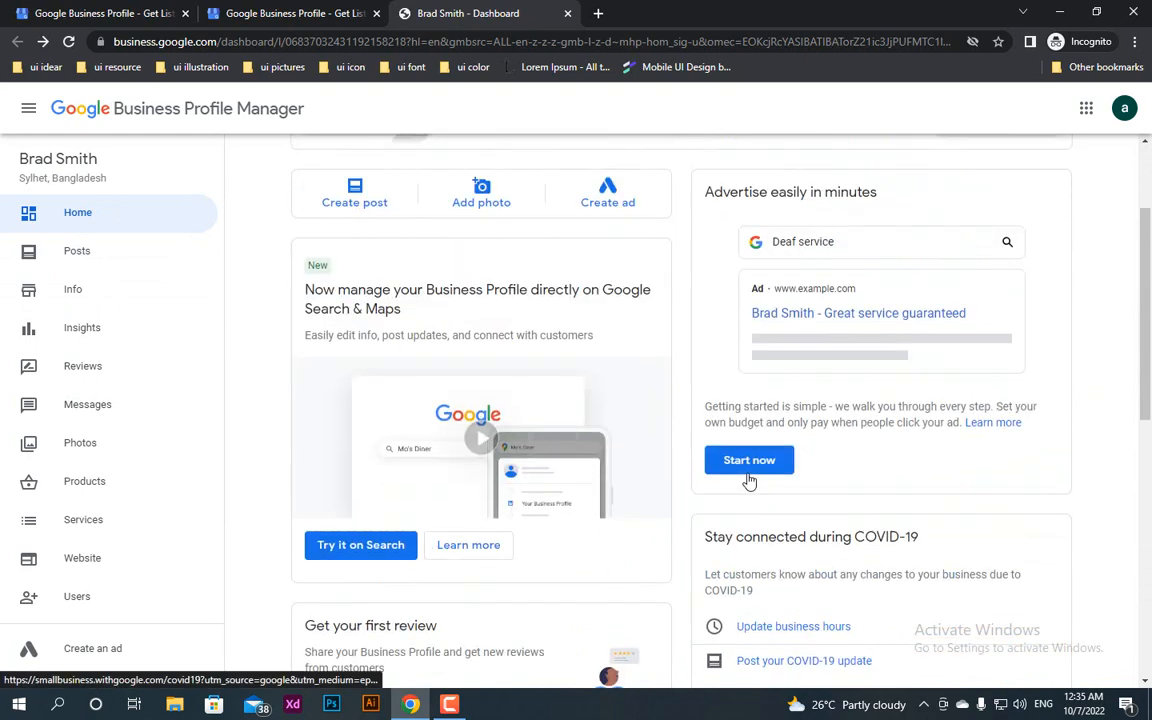
left_click(93, 254)
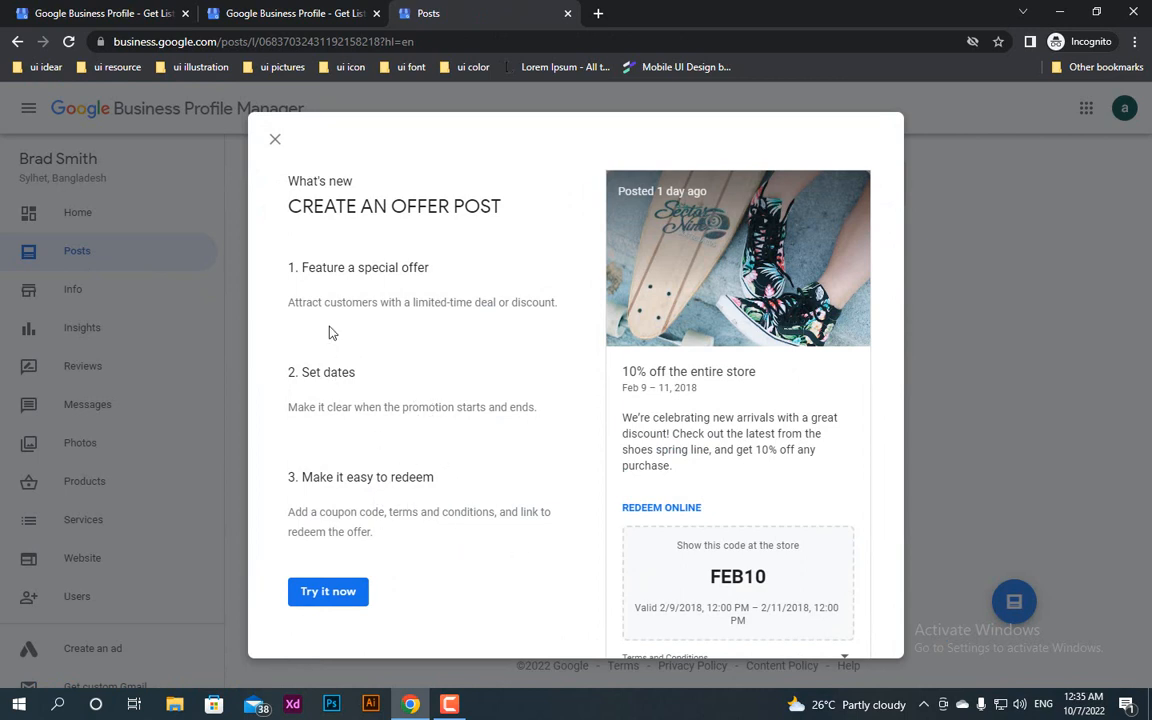
Step: Dismiss the offer announcement and start a COVID-19 update as the first post
left_click(272, 140)
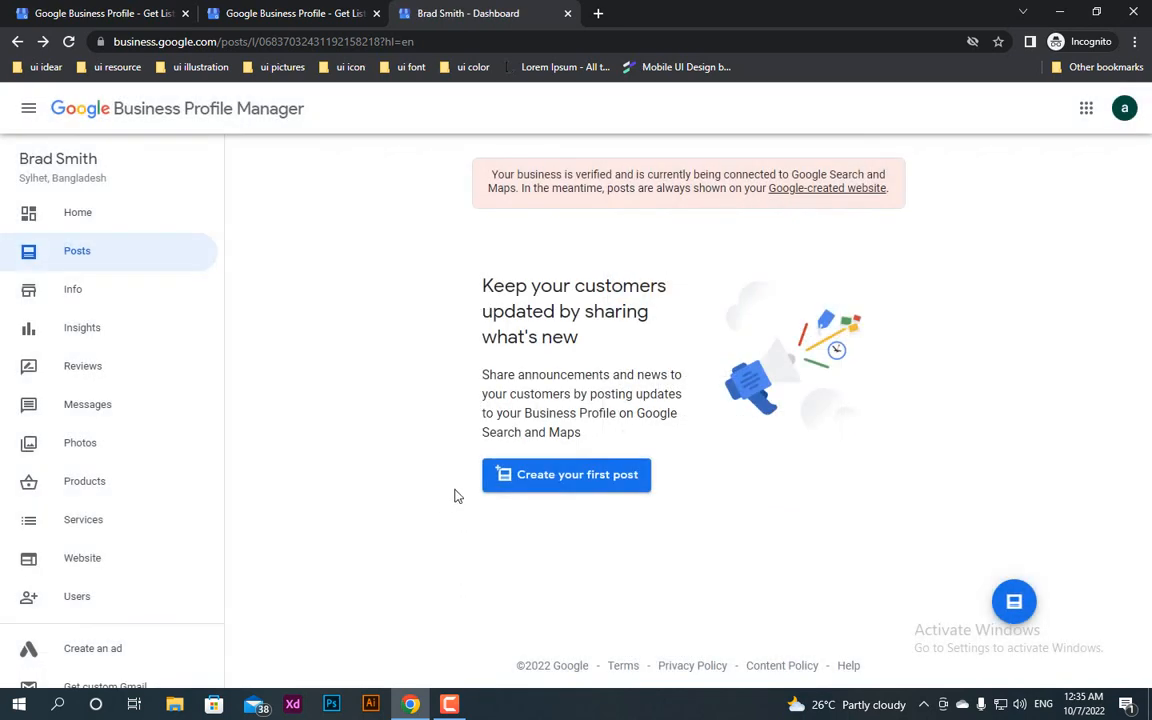
left_click(578, 486)
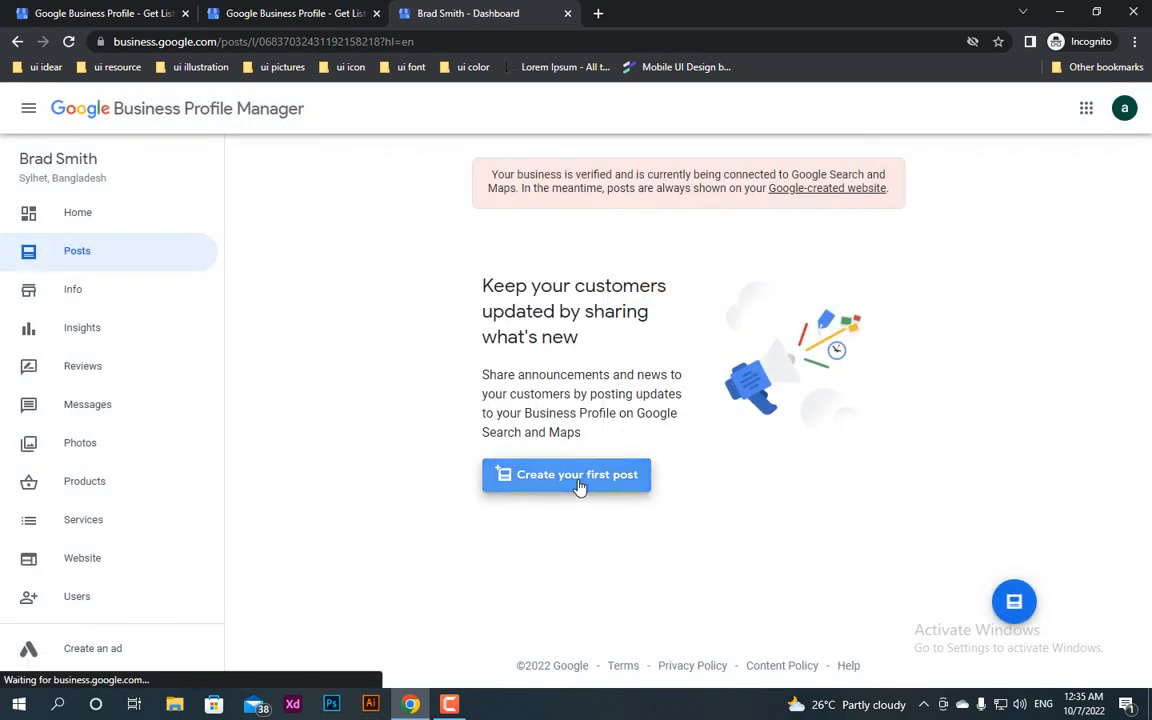
left_click(484, 446)
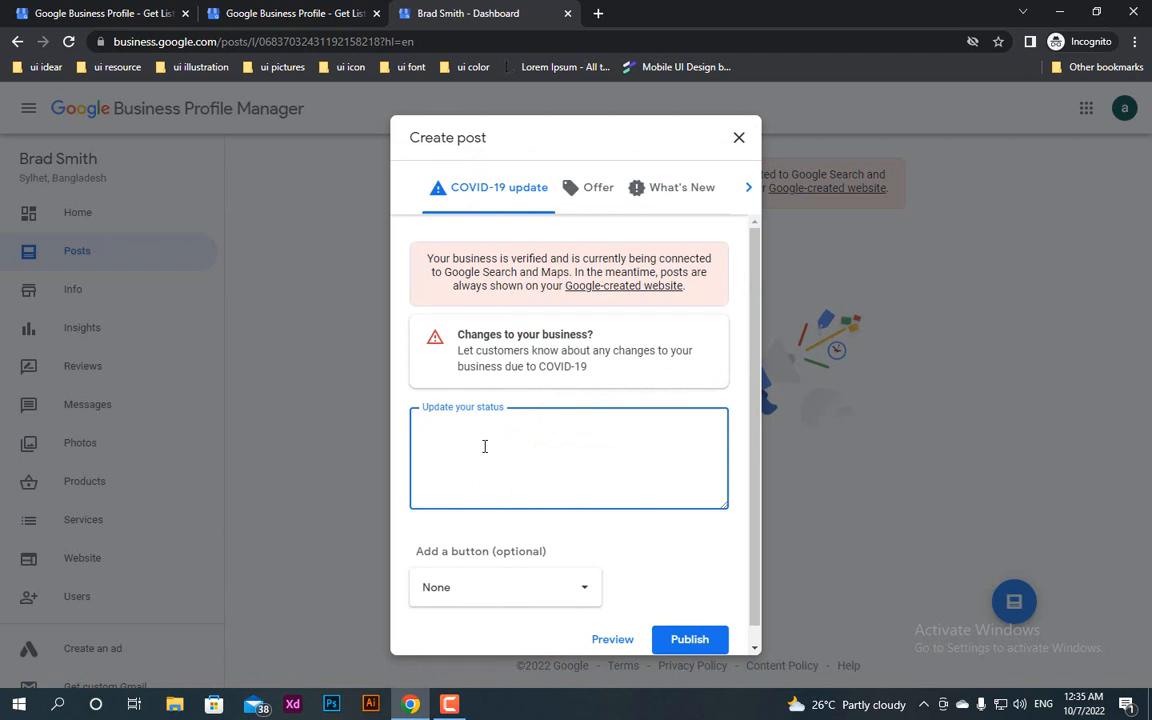
scroll(600, 590, "down", 1)
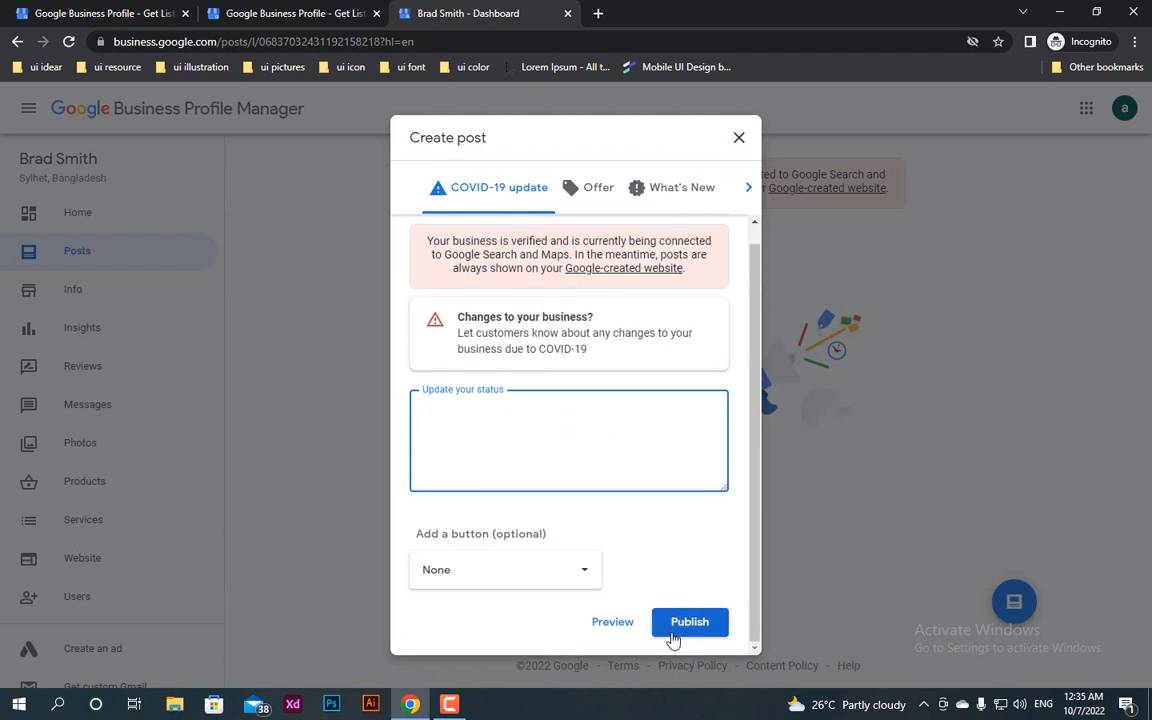
scroll(569, 419, "up", 1)
Step: Try a What's New post with its action button left as None, then close unpublished
left_click(676, 188)
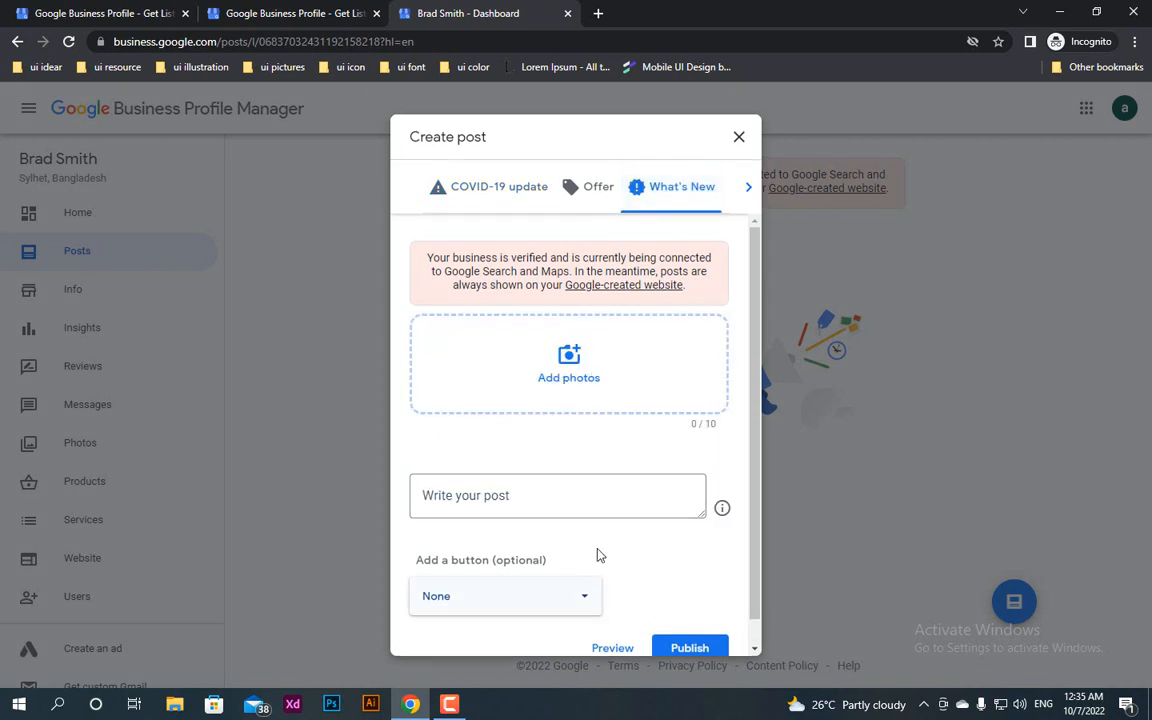
left_click(494, 502)
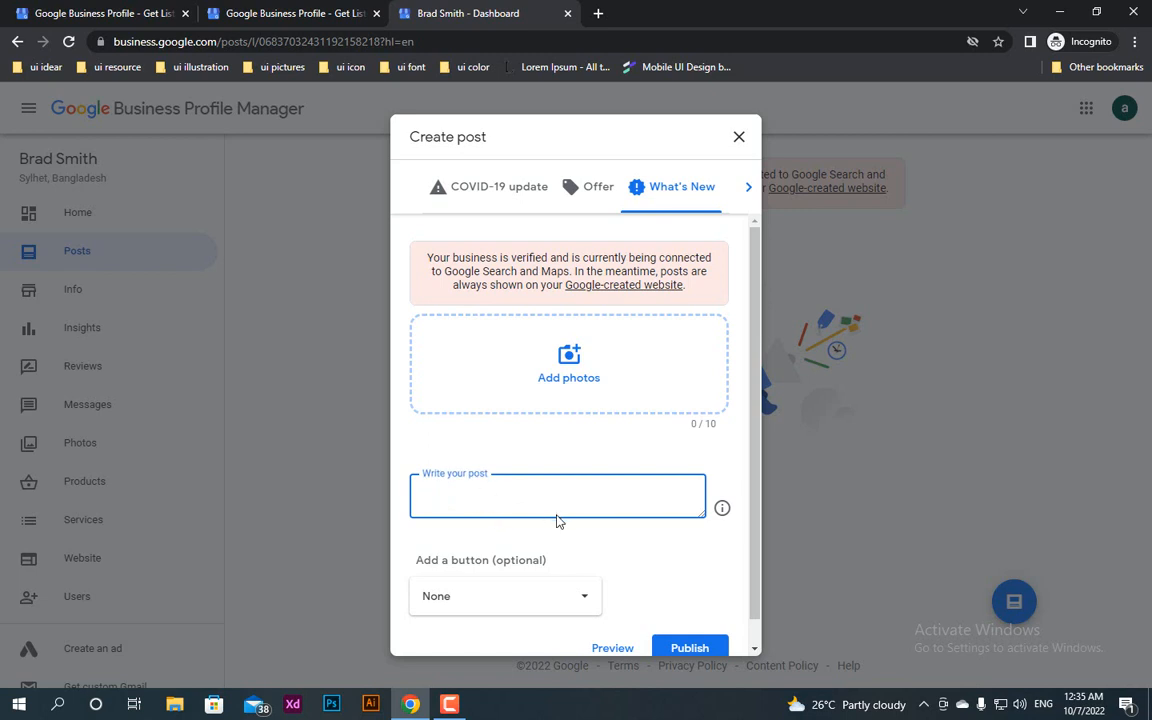
left_click(563, 606)
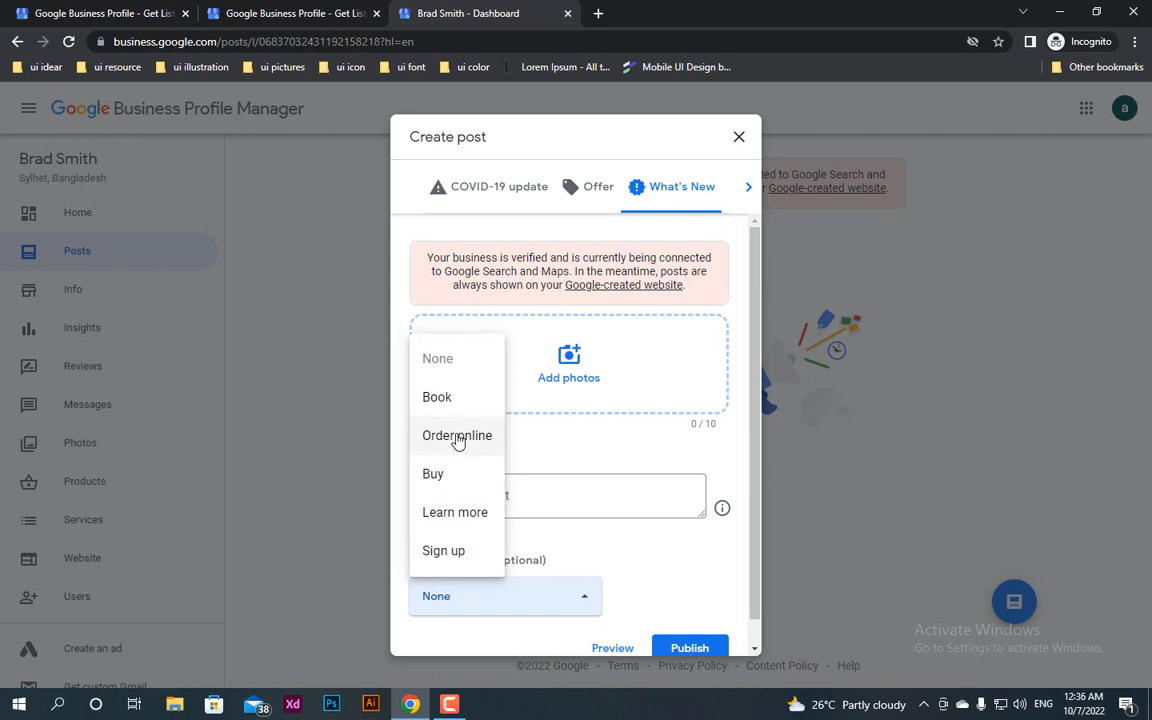
left_click(630, 568)
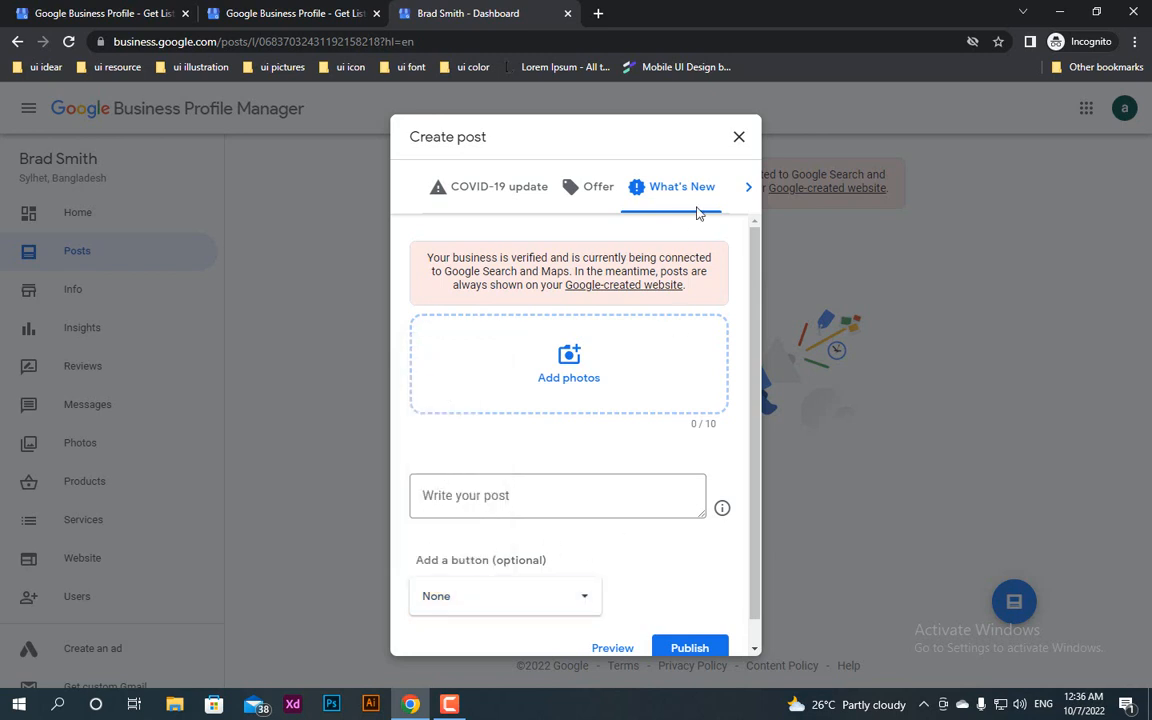
left_click(739, 138)
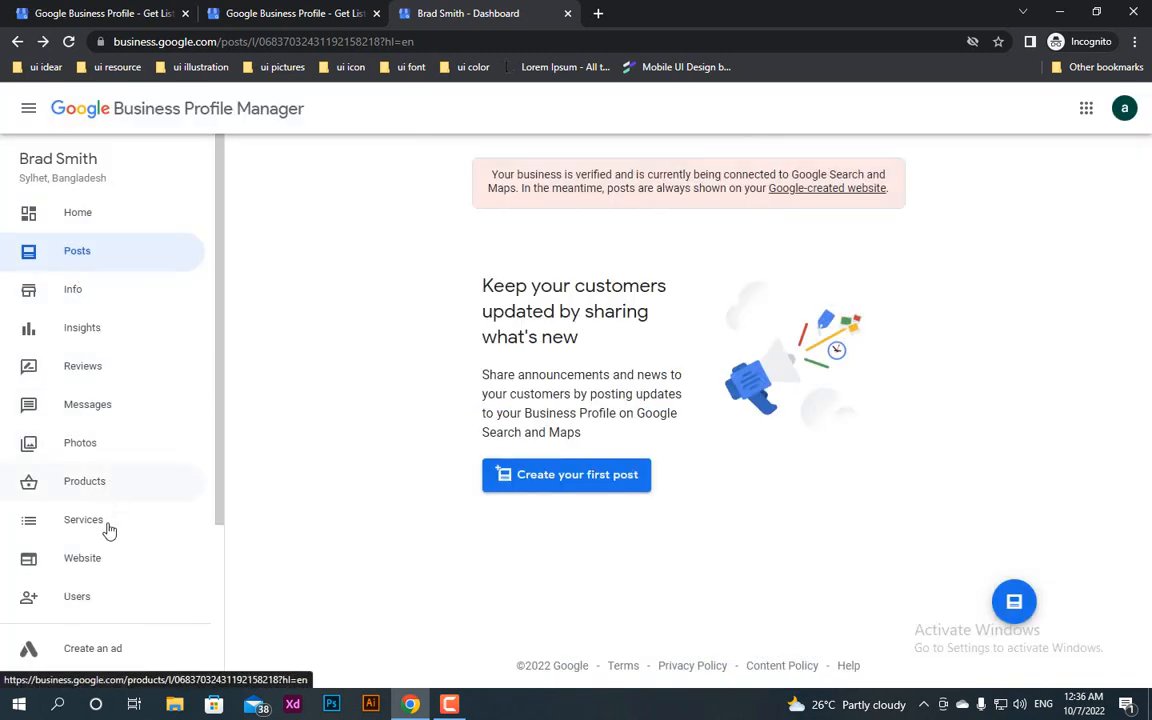
Step: View the Photos page showing the uploaded illustration, dismissing the photos and videos tip
left_click(86, 448)
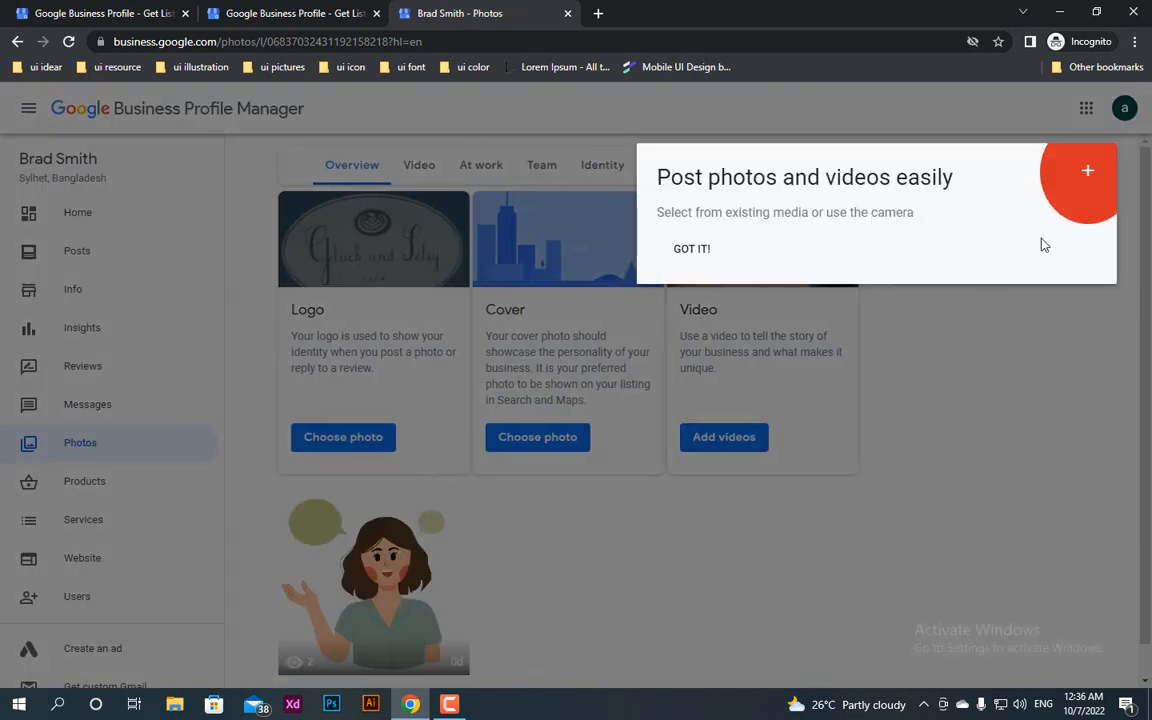
left_click(1022, 385)
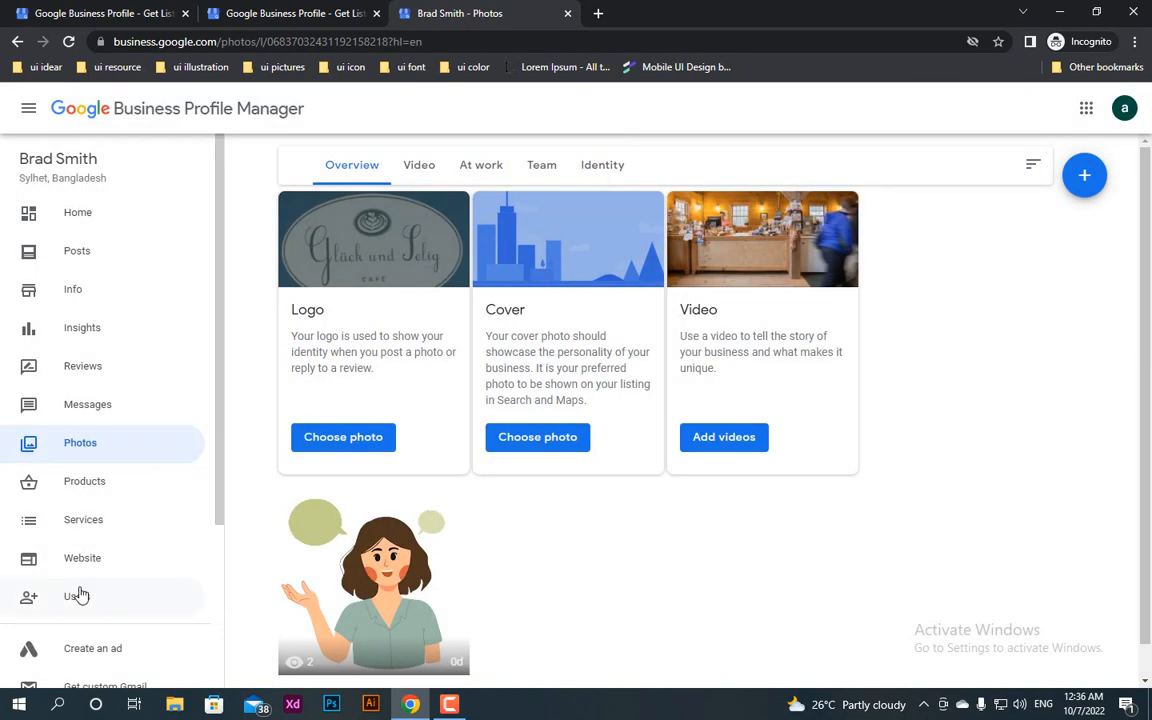
scroll(82, 594, "down", 2)
scroll(80, 593, "up", 2)
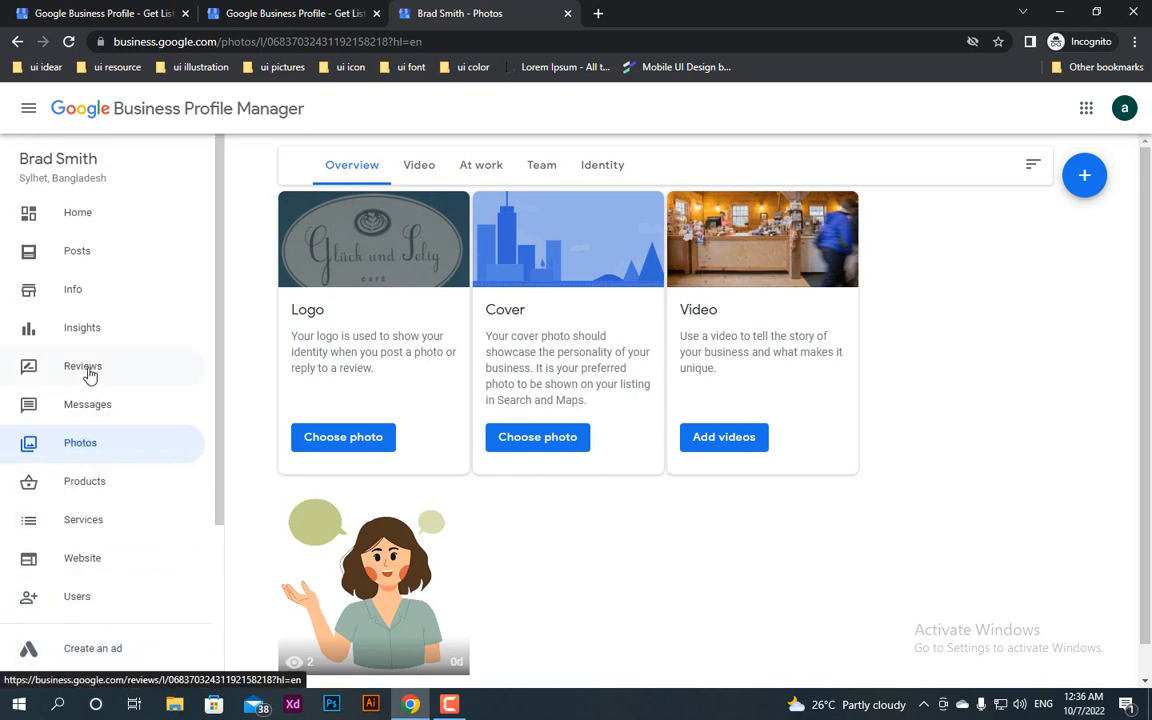
Step: Return via Posts, dismissing the offer announcement, to the dashboard Home overview
left_click(80, 251)
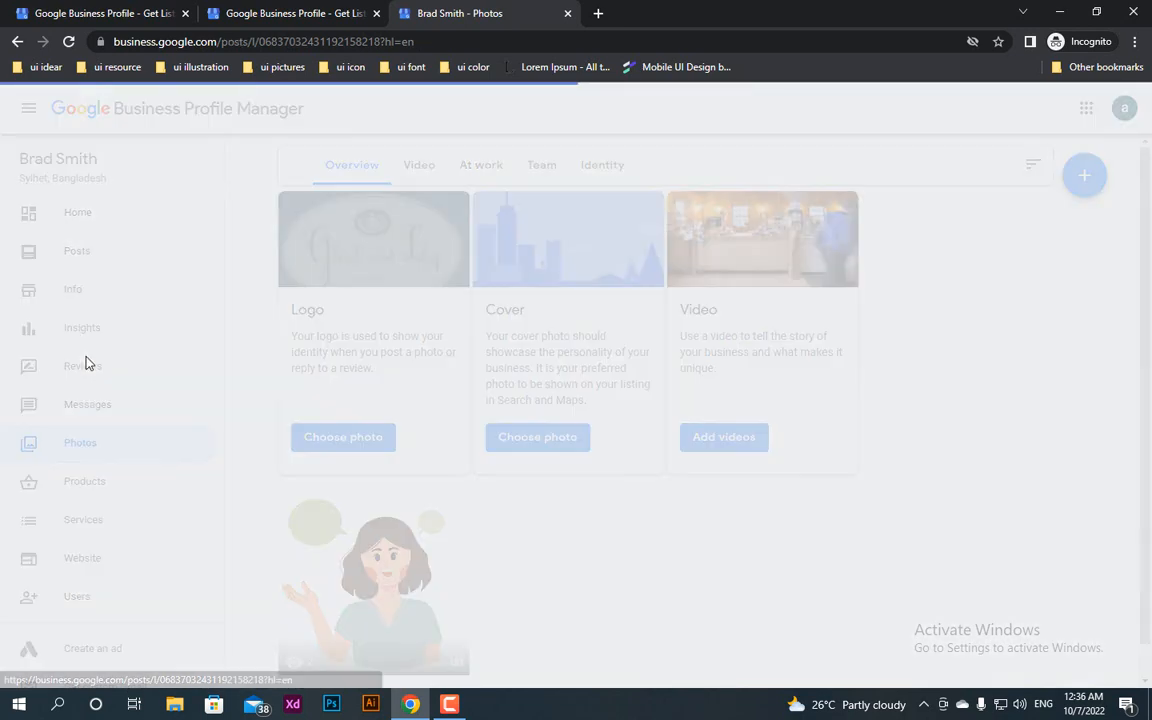
left_click(275, 139)
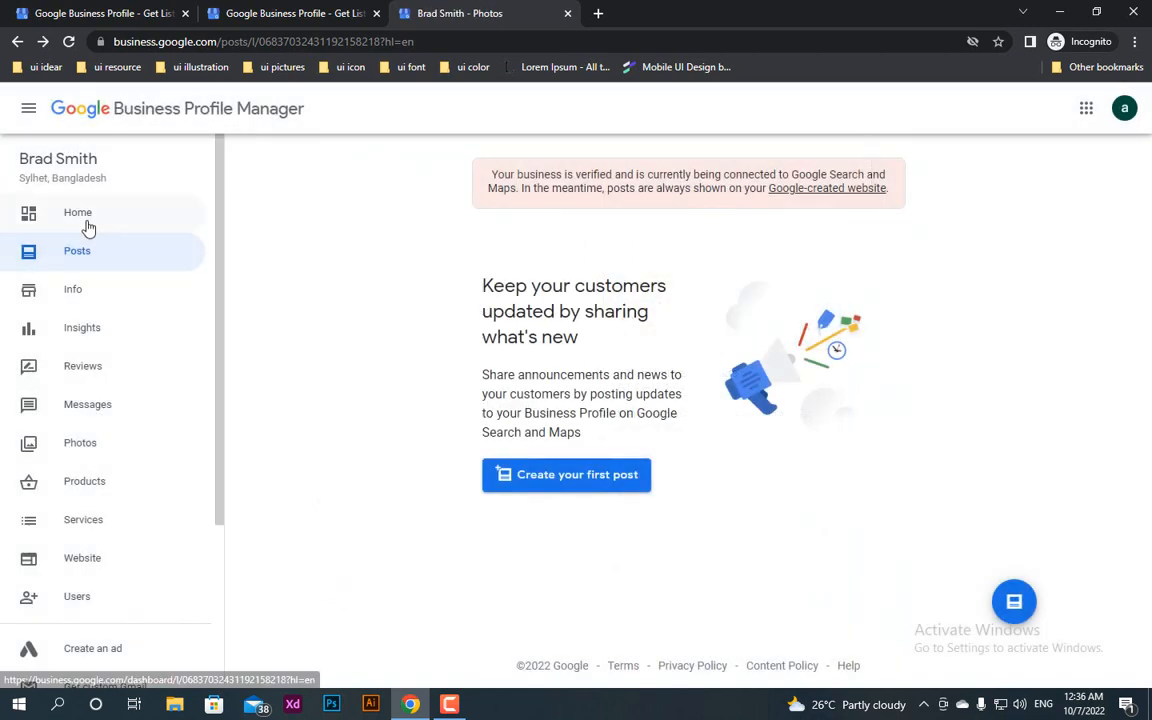
left_click(88, 218)
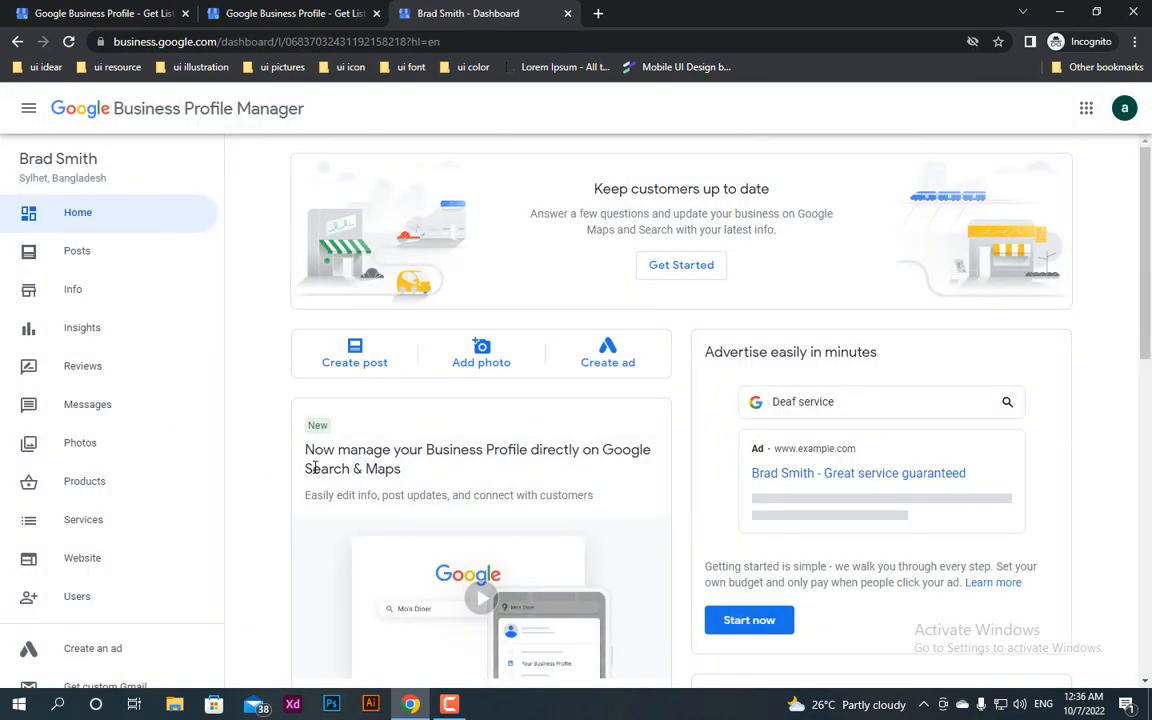
scroll(147, 571, "down", 2)
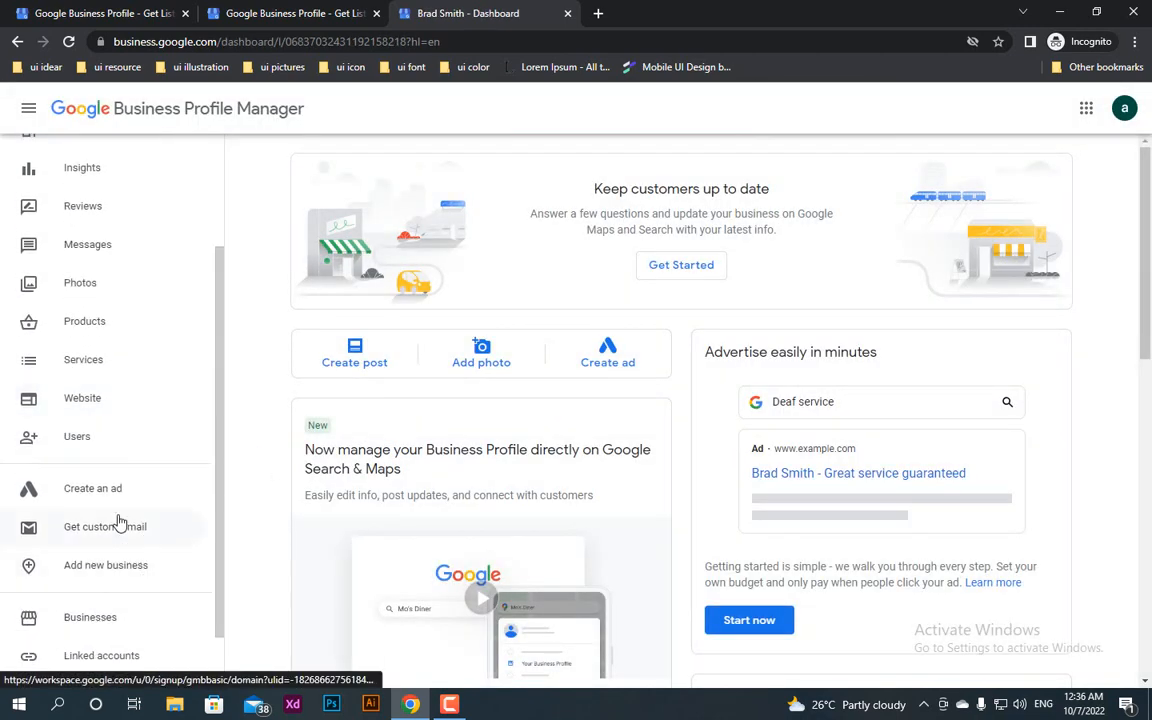